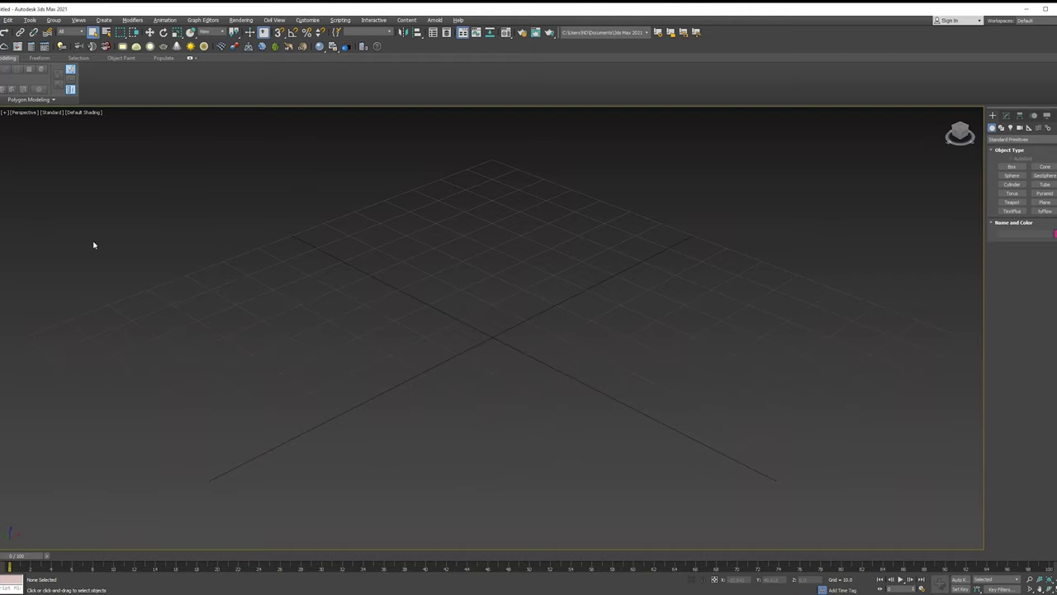
Search 'hdri' in the Slate Material Editor and load combination_room_2k.hdr.
{"action": "type", "text": "hdri"}
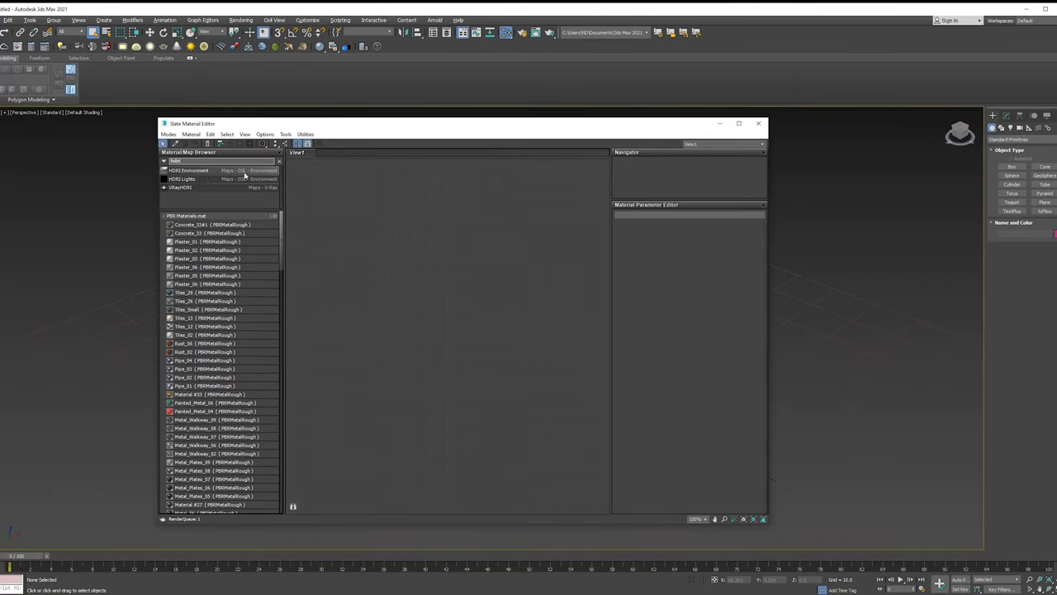
{"action": "left_click", "coordinate": [422, 187]}
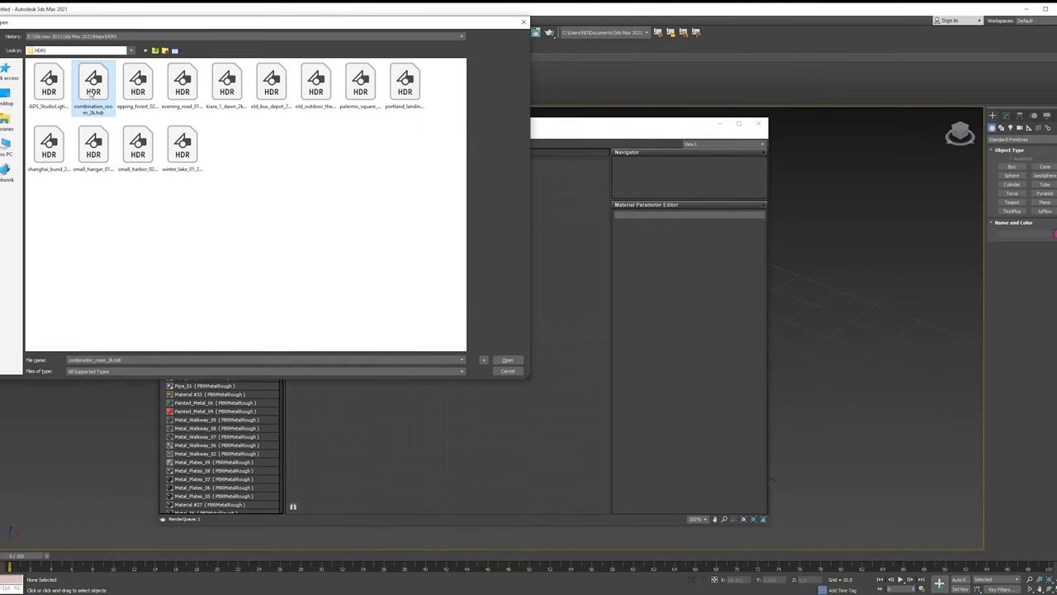
{"action": "double_click", "coordinate": [92, 91]}
Wire the HDRI map into the Environment Map slot as an instance.
{"action": "left_click", "coordinate": [241, 20]}
{"action": "left_click", "coordinate": [273, 104]}
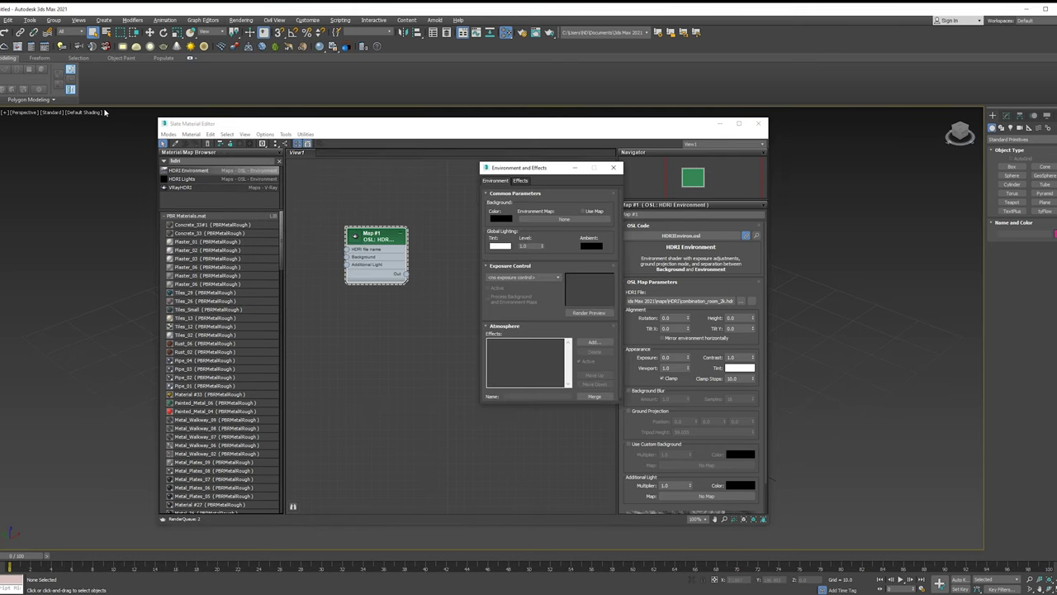
{"action": "left_click_drag", "start_coordinate": [539, 124], "coordinate": [508, 286]}
{"action": "left_click_drag", "start_coordinate": [374, 428], "coordinate": [559, 227]}
{"action": "left_click", "coordinate": [538, 307]}
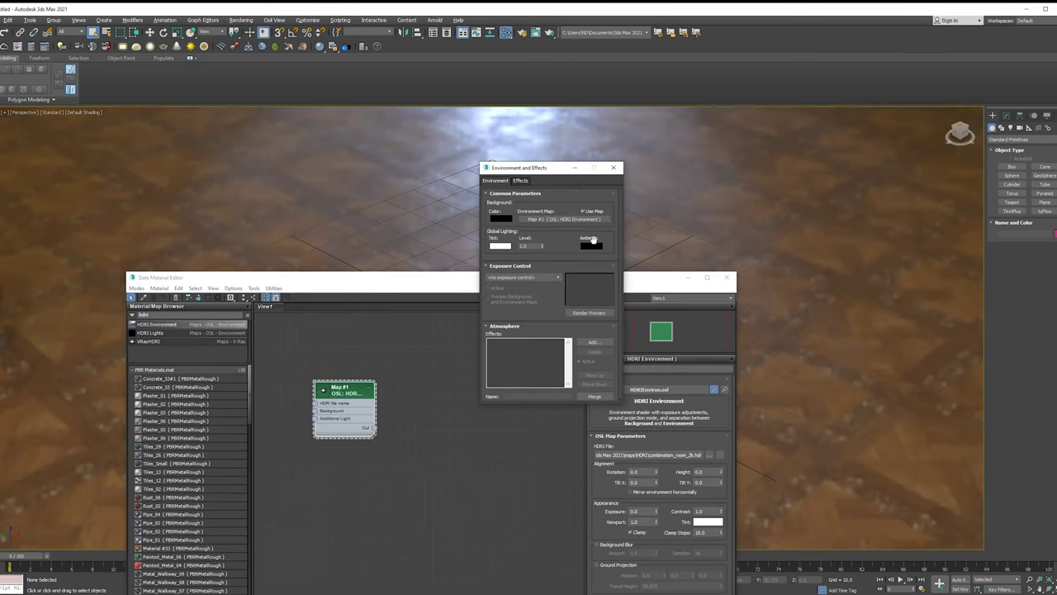
{"action": "left_click", "coordinate": [613, 168]}
Enable Ground Projection on the HDRI and begin drawing a box on the floor.
{"action": "left_click_drag", "start_coordinate": [661, 284], "coordinate": [733, 170]}
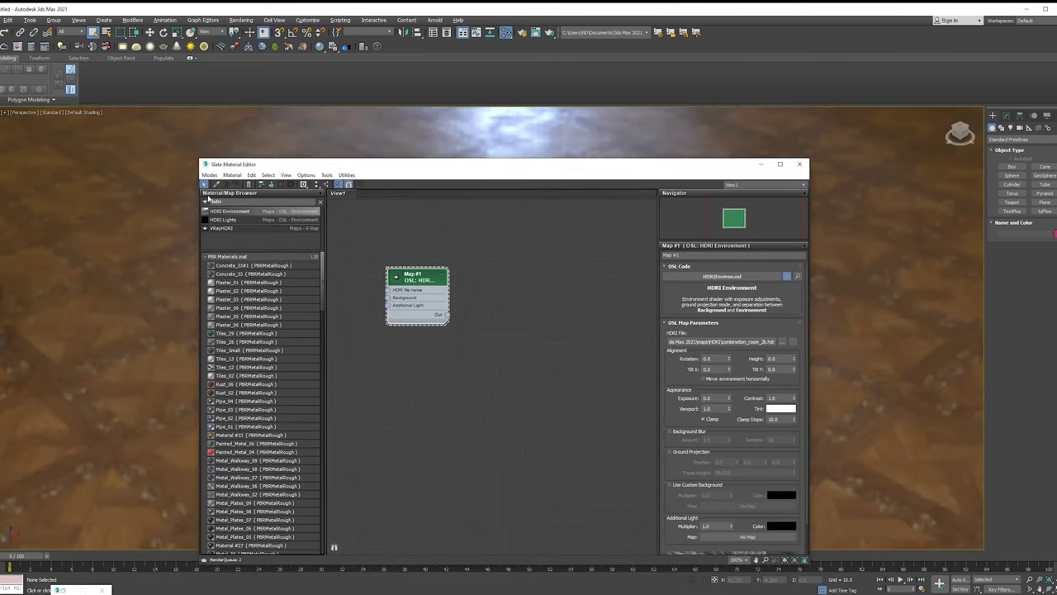
{"action": "left_click", "coordinate": [669, 417]}
{"action": "left_click", "coordinate": [767, 169]}
{"action": "left_click", "coordinate": [1012, 166]}
{"action": "left_click_drag", "start_coordinate": [495, 300], "coordinate": [649, 371]}
Give the box its height and inset its front polygon, leaving a border.
{"action": "left_click", "coordinate": [619, 346]}
{"action": "middle_click_drag", "start_coordinate": [618, 347], "coordinate": [611, 373], "text": "alt"}
{"action": "scroll", "coordinate": [609, 372], "scroll_direction": "up", "scroll_amount": 3}
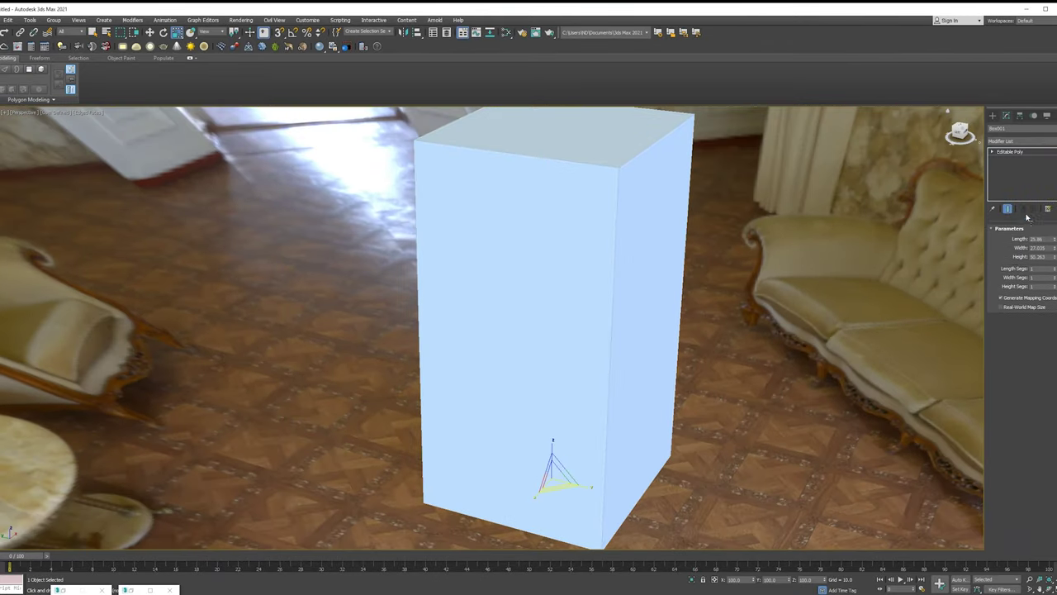
{"action": "key", "text": "4"}
{"action": "left_click", "coordinate": [543, 345]}
{"action": "left_click_drag", "start_coordinate": [498, 343], "coordinate": [498, 339]}
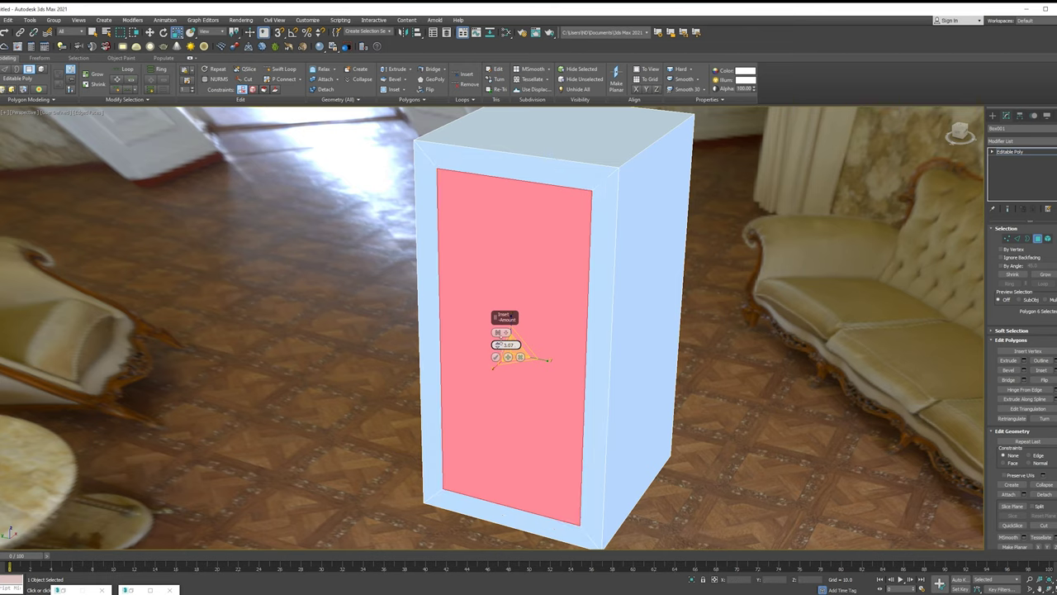
{"action": "left_click", "coordinate": [495, 357]}
{"action": "middle_click_drag", "start_coordinate": [515, 350], "coordinate": [562, 349]}
Clone the box as an Instance copy.
{"action": "key", "text": "6"}
{"action": "right_click", "coordinate": [641, 277]}
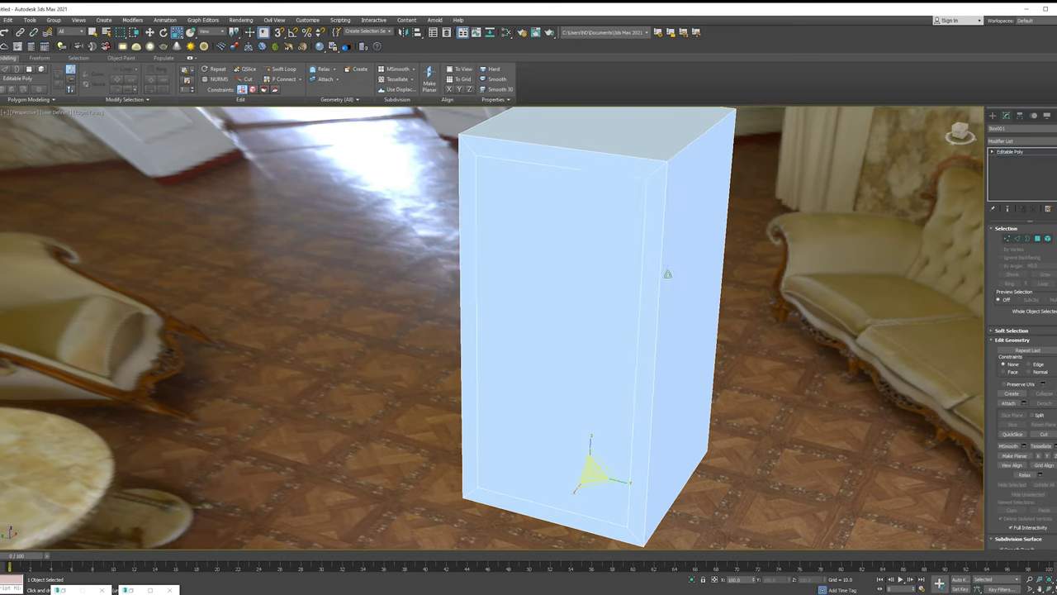
{"action": "left_click", "coordinate": [678, 317]}
{"action": "left_click", "coordinate": [495, 292]}
{"action": "left_click", "coordinate": [512, 336]}
{"action": "key", "text": "4"}
{"action": "key", "text": "6"}
Push the original box's inset front face inward to hollow the cabinet.
{"action": "left_click", "coordinate": [697, 248]}
{"action": "key", "text": "4"}
{"action": "key", "text": "w"}
{"action": "left_click_drag", "start_coordinate": [615, 297], "coordinate": [640, 266]}
{"action": "left_click", "coordinate": [1037, 241]}
Add a Chamfer modifier to the box's edges.
{"action": "right_click", "coordinate": [589, 272]}
{"action": "left_click", "coordinate": [694, 270]}
{"action": "scroll", "coordinate": [527, 257], "scroll_direction": "up", "scroll_amount": 3}
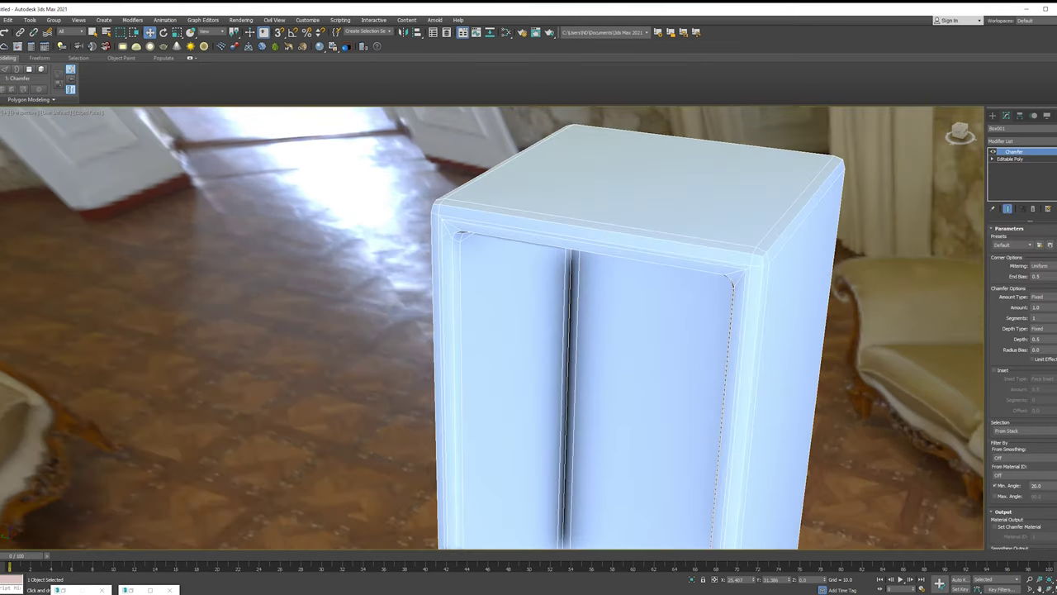
Set the chamfer amount to 0.62 and try a Weighted Normals modifier.
{"action": "left_click_drag", "start_coordinate": [1053, 308], "coordinate": [1054, 334]}
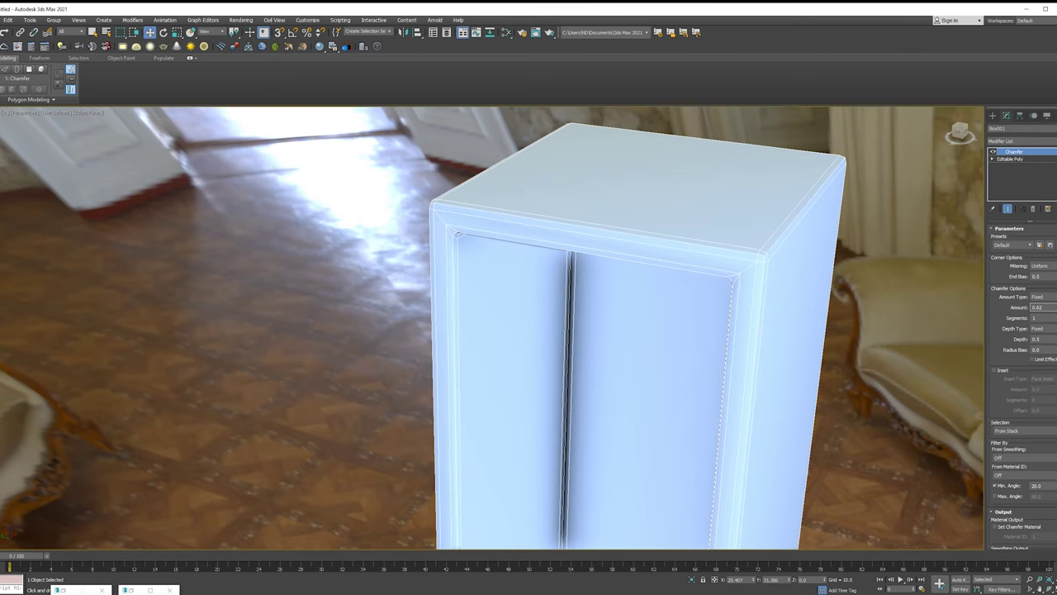
{"action": "mouse_move", "coordinate": [779, 295]}
{"action": "middle_mouse_down", "text": "alt"}
{"action": "mouse_move", "coordinate": [662, 333]}
{"action": "mouse_move", "coordinate": [628, 314]}
{"action": "middle_mouse_up", "text": "alt"}
{"action": "left_click", "coordinate": [1022, 141]}
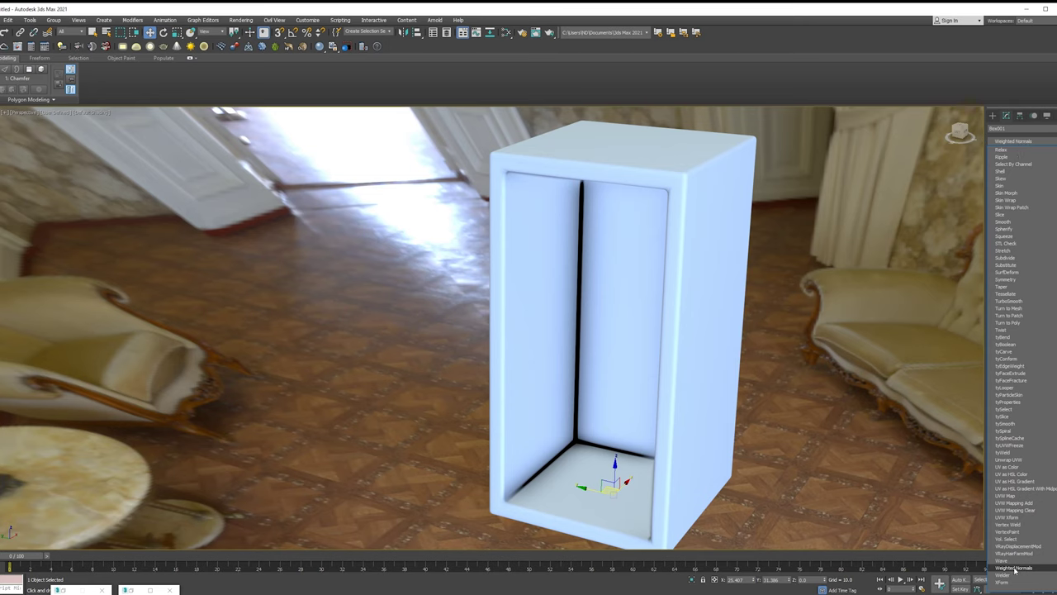
{"action": "left_click", "coordinate": [1014, 568]}
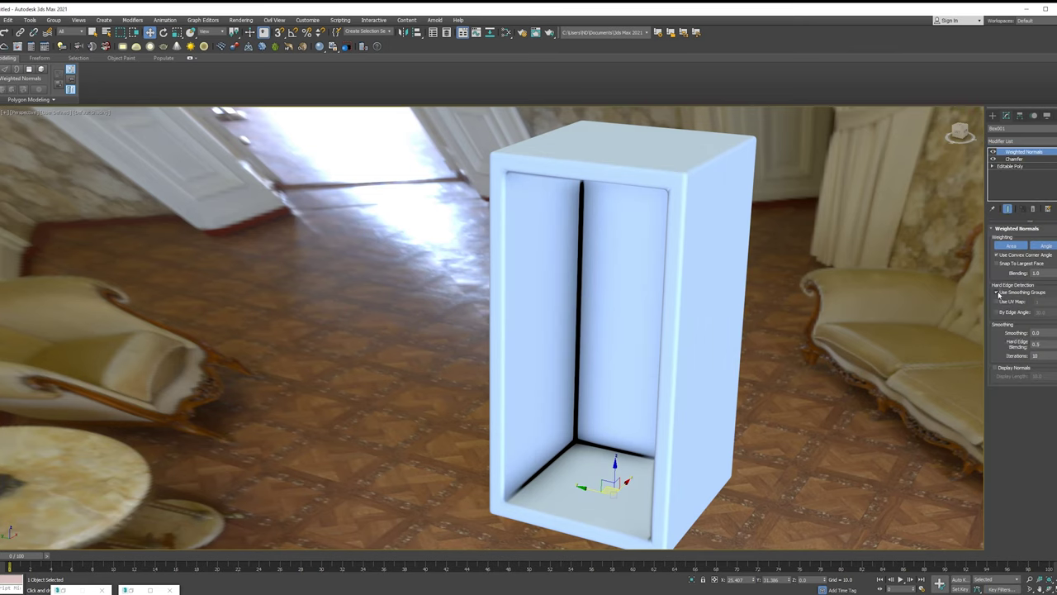
{"action": "mouse_move", "coordinate": [754, 234]}
{"action": "middle_mouse_down", "text": "alt"}
{"action": "mouse_move", "coordinate": [680, 309]}
{"action": "mouse_move", "coordinate": [637, 283]}
{"action": "middle_mouse_up", "text": "alt"}
{"action": "scroll", "coordinate": [637, 283], "scroll_direction": "up", "scroll_amount": 5}
{"action": "mouse_move", "coordinate": [685, 173]}
{"action": "middle_mouse_down", "text": "alt"}
{"action": "mouse_move", "coordinate": [612, 282]}
{"action": "mouse_move", "coordinate": [680, 301]}
{"action": "mouse_move", "coordinate": [611, 276]}
{"action": "middle_mouse_up", "text": "alt"}
{"action": "scroll", "coordinate": [612, 281], "scroll_direction": "down", "scroll_amount": 5}
Undo the Weighted Normals modifier and open the Material Editor with M.
{"action": "key", "text": "ctrl+z"}
{"action": "scroll", "coordinate": [679, 301], "scroll_direction": "down", "scroll_amount": 5}
{"action": "scroll", "coordinate": [501, 255], "scroll_direction": "up", "scroll_amount": 2}
{"action": "key", "text": "m"}
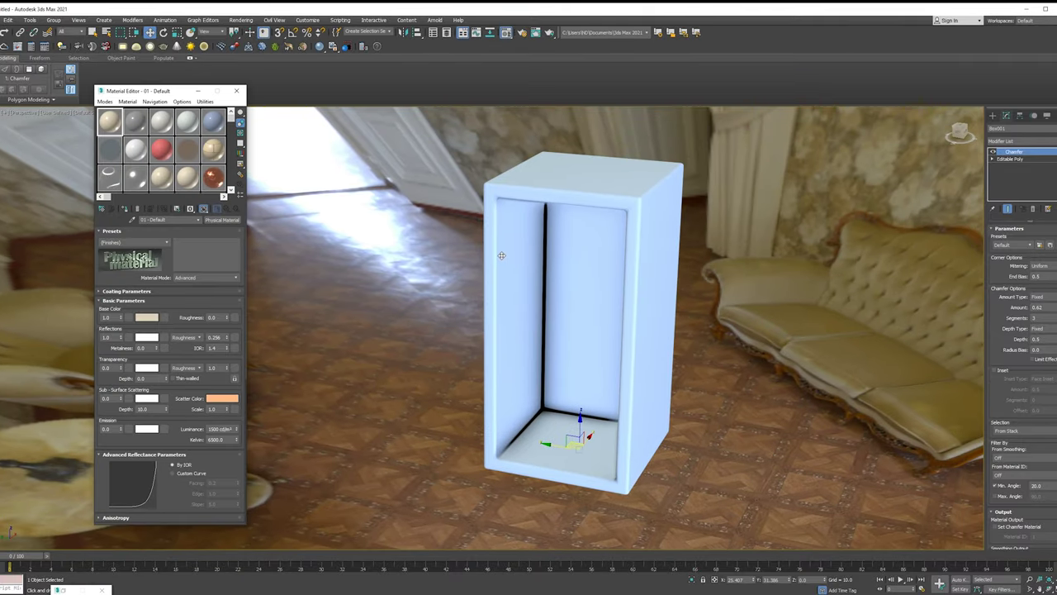
Assign the dark Metal_36 PBR material from the library to the cabinet box.
{"action": "key", "text": "g"}
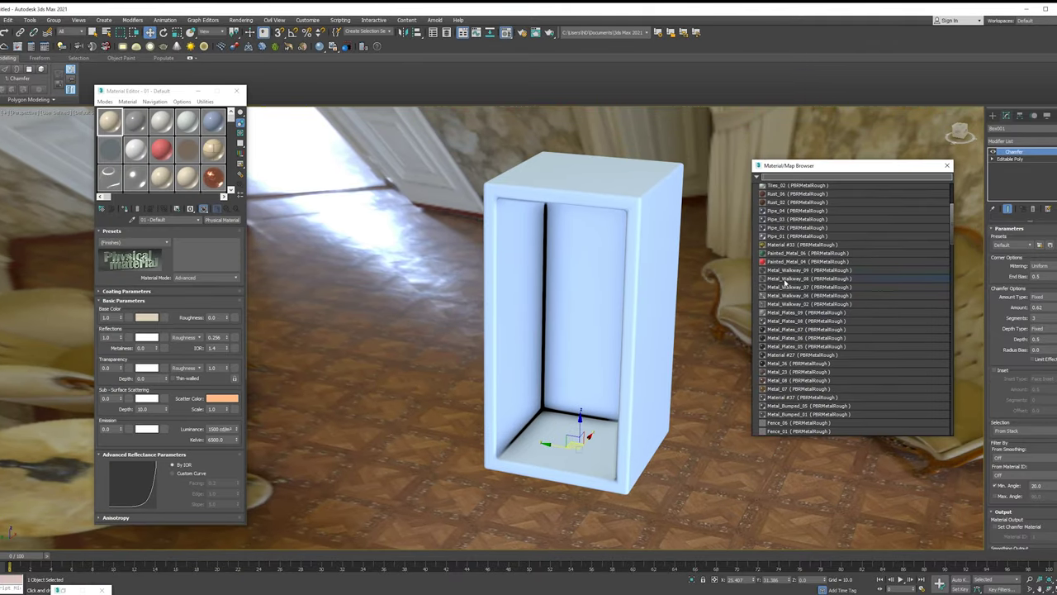
{"action": "left_click", "coordinate": [789, 355]}
{"action": "scroll", "coordinate": [790, 354], "scroll_direction": "down", "scroll_amount": 1}
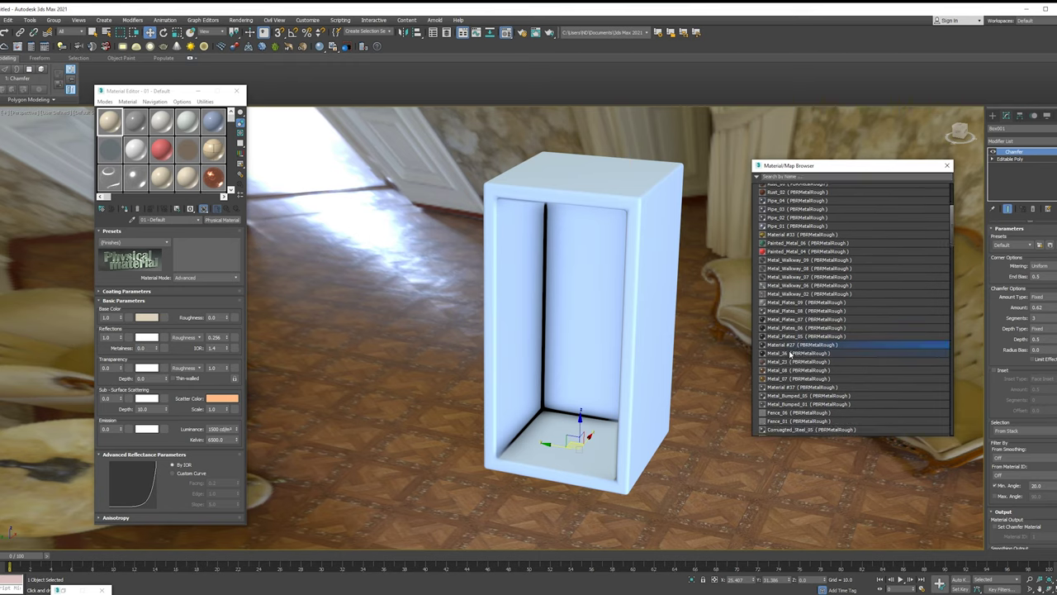
{"action": "scroll", "coordinate": [633, 231], "scroll_direction": "up", "scroll_amount": 2}
{"action": "scroll", "coordinate": [633, 231], "scroll_direction": "up", "scroll_amount": 3}
{"action": "middle_click_drag", "start_coordinate": [562, 217], "coordinate": [625, 228], "text": "alt"}
{"action": "left_click", "coordinate": [946, 166]}
Add a Box-type UVW Map modifier to the cabinet.
{"action": "left_click", "coordinate": [1004, 152]}
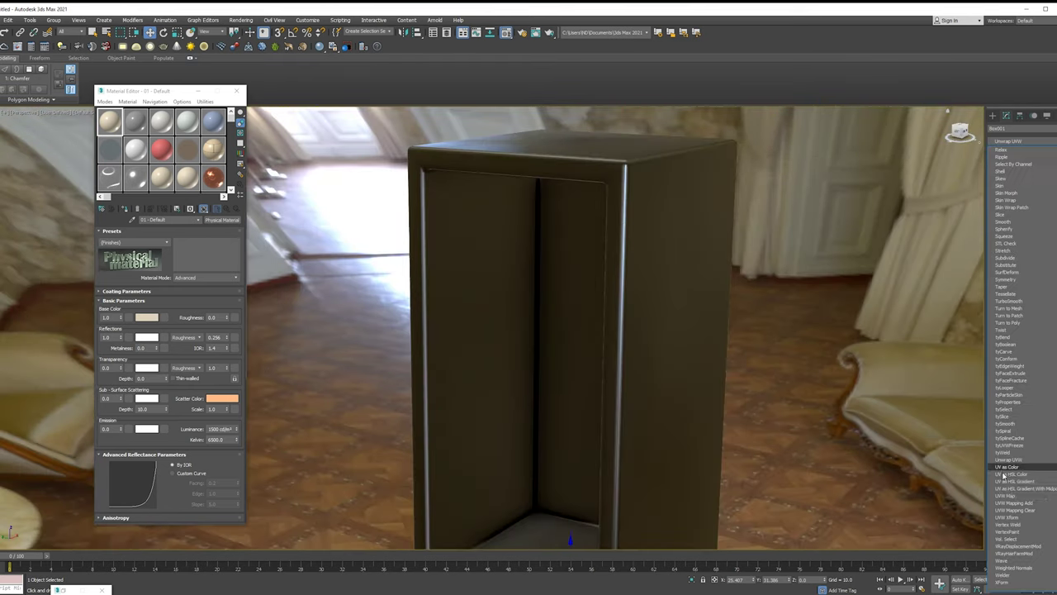
{"action": "type", "text": "uvw"}
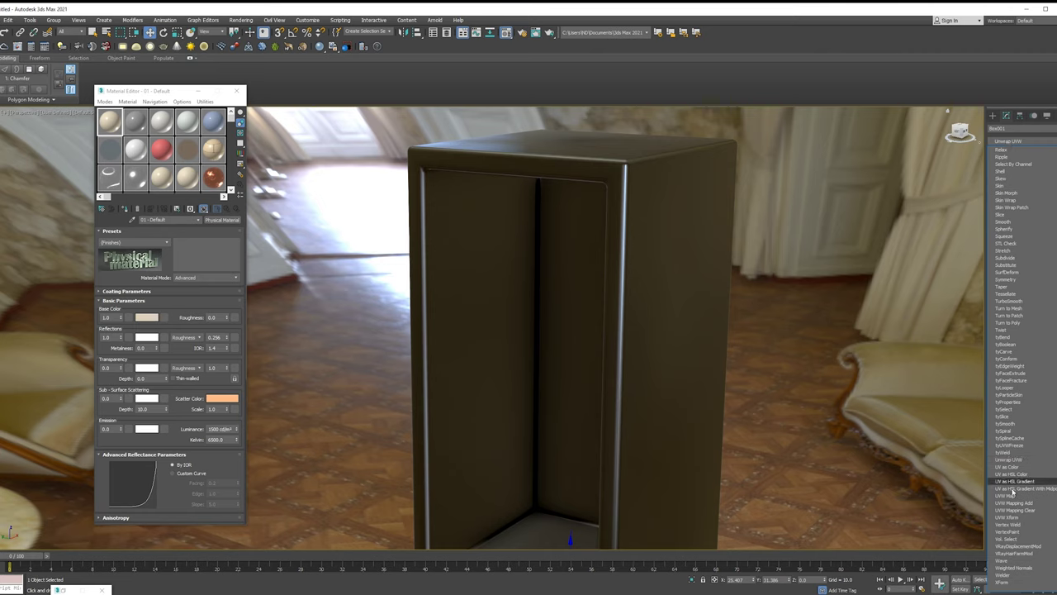
{"action": "key", "text": "Return"}
{"action": "middle_click_drag", "start_coordinate": [768, 269], "coordinate": [807, 259], "text": "alt"}
{"action": "mouse_move", "coordinate": [507, 364]}
{"action": "middle_mouse_down", "text": "alt"}
{"action": "mouse_move", "coordinate": [522, 322]}
{"action": "mouse_move", "coordinate": [1010, 151]}
{"action": "middle_mouse_up", "text": "alt"}
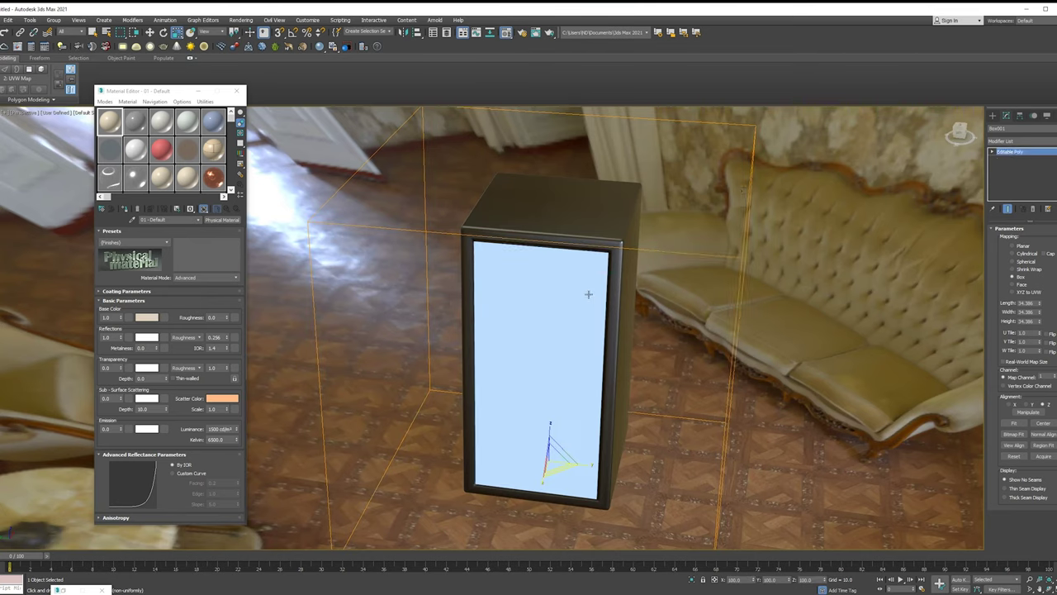
Give the door copy thickness with a Shell modifier.
{"action": "key", "text": "Delete"}
{"action": "left_click", "coordinate": [1016, 144]}
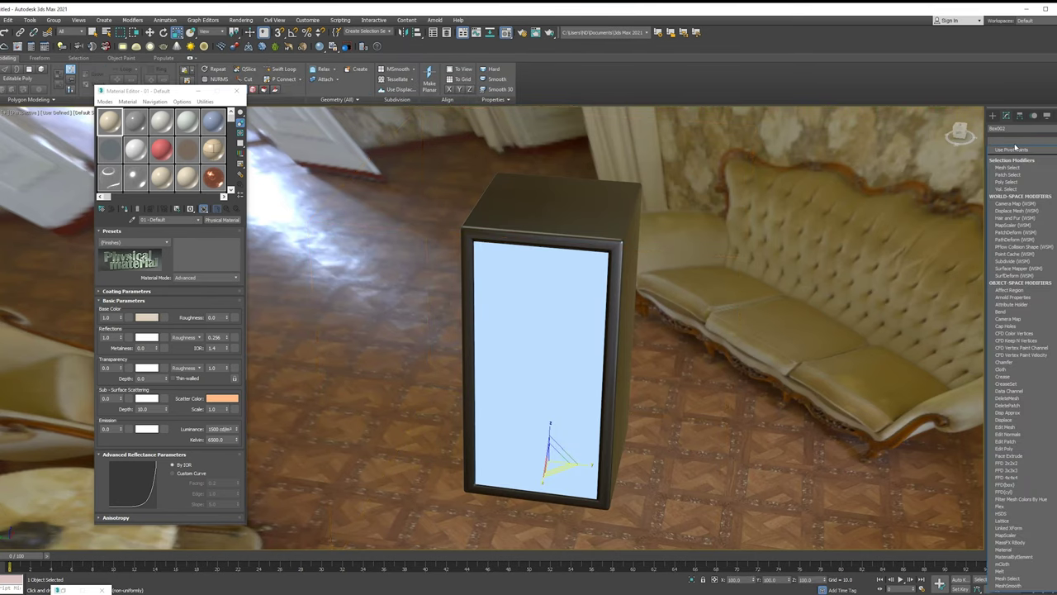
{"action": "left_click", "coordinate": [1012, 167]}
{"action": "middle_click_drag", "start_coordinate": [578, 331], "coordinate": [463, 330], "text": "alt"}
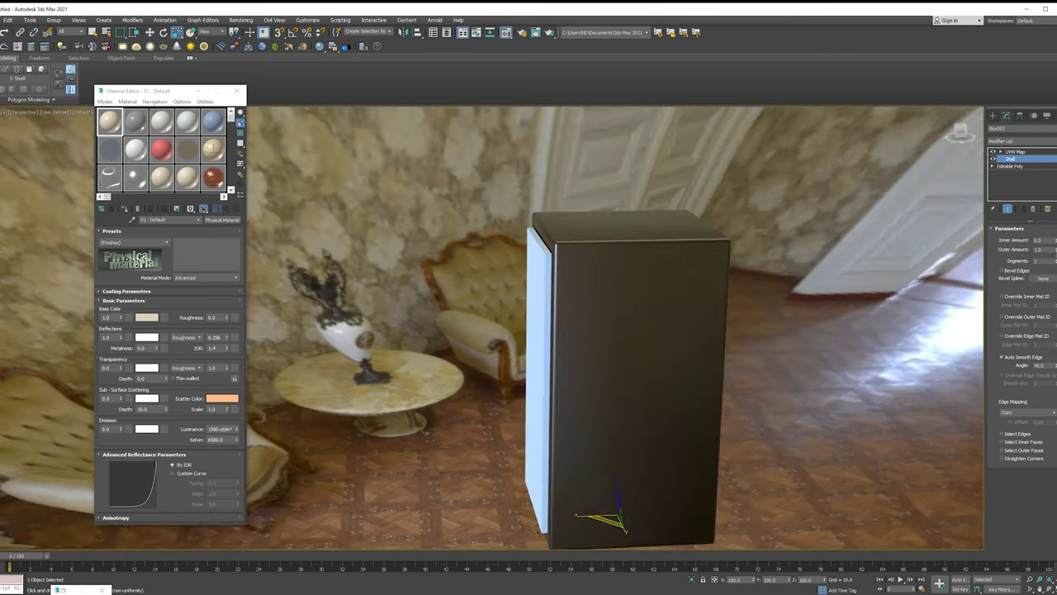
{"action": "key", "text": "F3"}
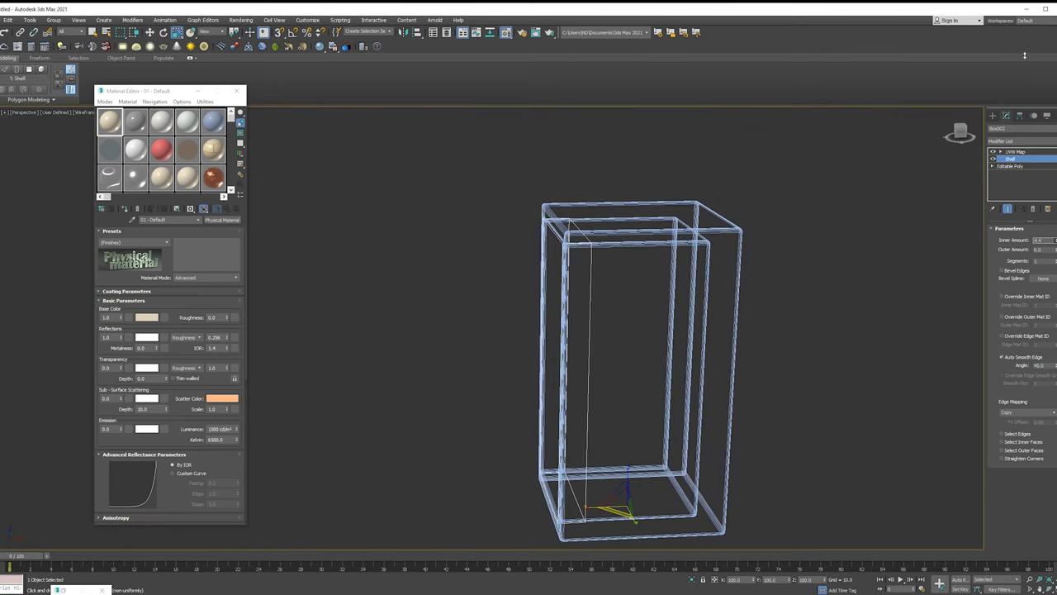
{"action": "middle_click_drag", "start_coordinate": [685, 248], "coordinate": [660, 256], "text": "alt"}
{"action": "key", "text": "F3"}
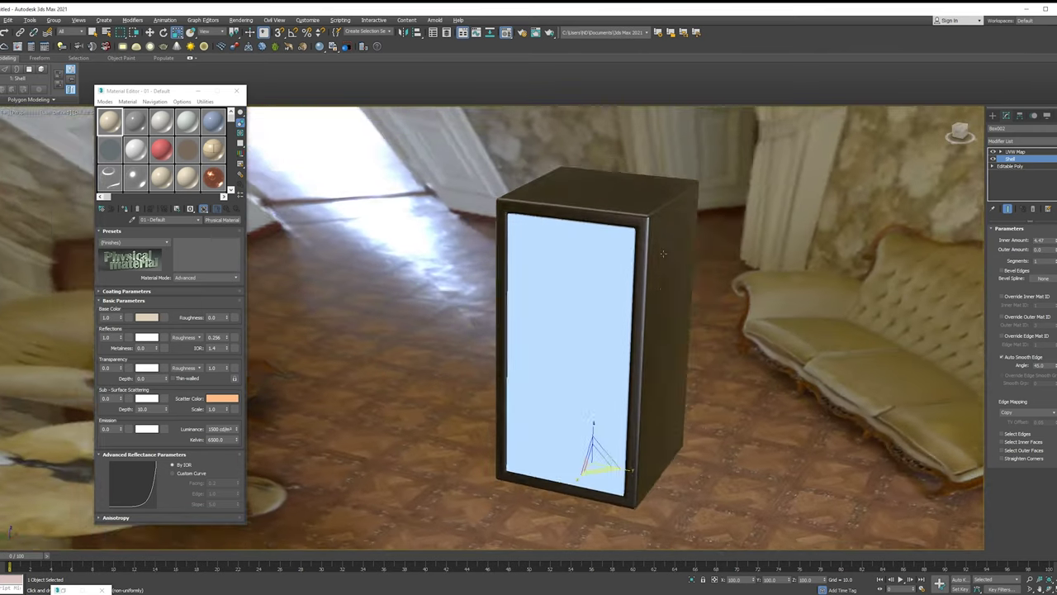
Move the door's pivot to its hinge corner using Affect Pivot Only.
{"action": "key", "text": "f"}
{"action": "left_click", "coordinate": [1020, 116]}
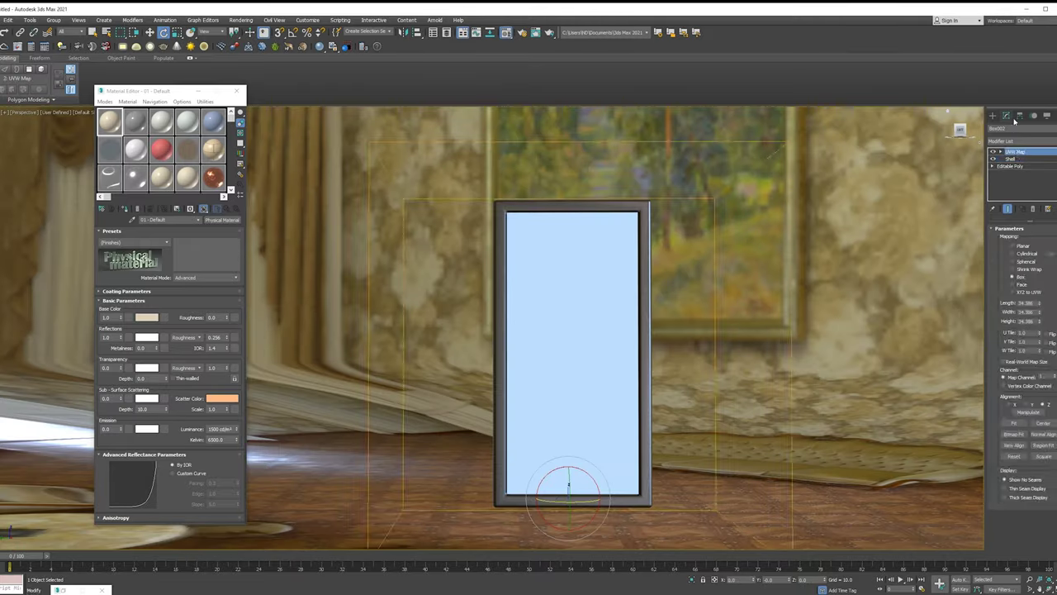
{"action": "left_click", "coordinate": [1028, 175]}
{"action": "key", "text": "t"}
{"action": "key", "text": "F3"}
{"action": "key", "text": "w"}
{"action": "left_click_drag", "start_coordinate": [668, 332], "coordinate": [656, 239]}
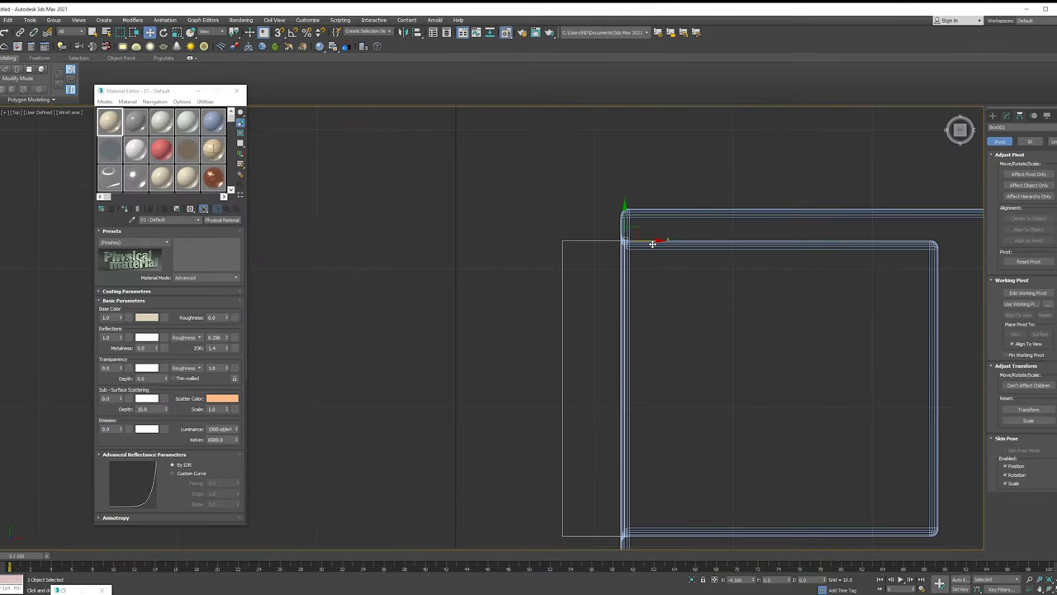
{"action": "key", "text": "F3"}
{"action": "mouse_move", "coordinate": [656, 239]}
{"action": "middle_mouse_down", "text": "alt"}
{"action": "mouse_move", "coordinate": [643, 291]}
{"action": "mouse_move", "coordinate": [669, 373]}
{"action": "middle_mouse_up", "text": "alt"}
Rotate the door open around its corner pivot.
{"action": "key", "text": "r"}
{"action": "key", "text": "e"}
{"action": "left_click_drag", "start_coordinate": [602, 491], "coordinate": [506, 440]}
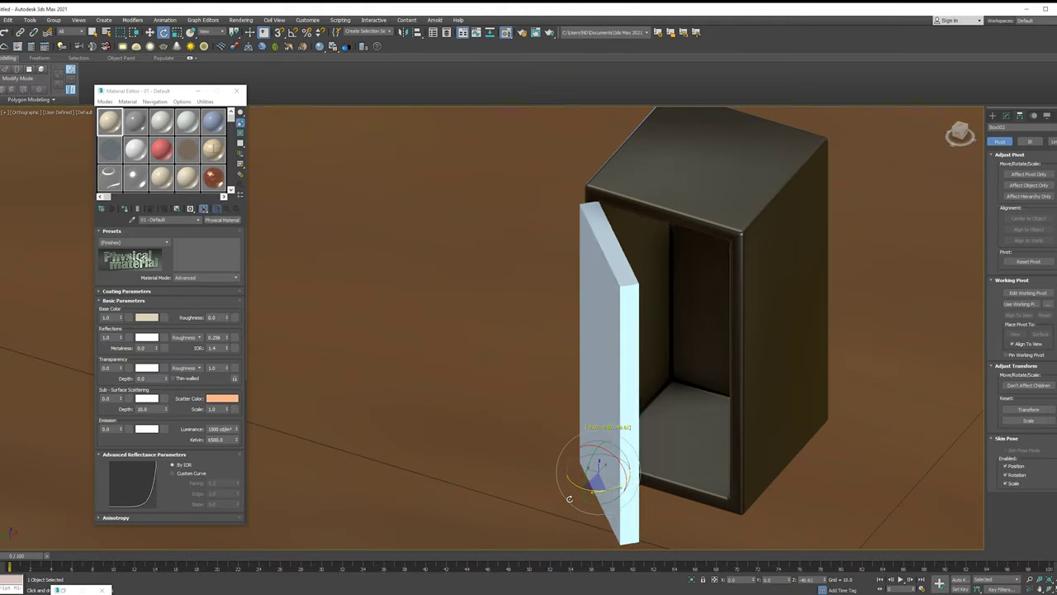
Apply the dark Metal_36 material to the door and add a Chamfer modifier.
{"action": "key", "text": "e"}
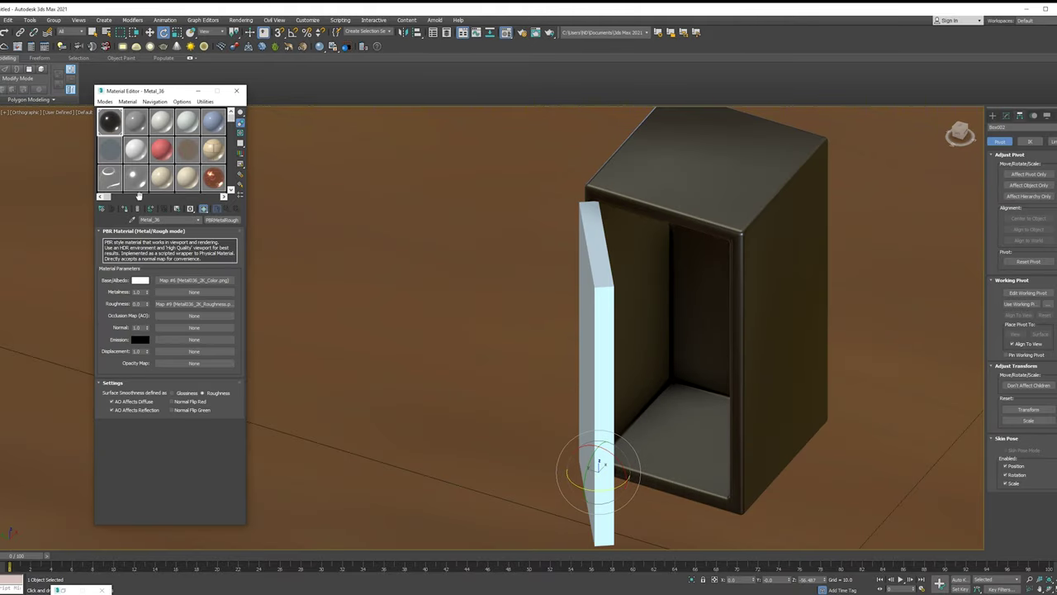
{"action": "left_click", "coordinate": [124, 208]}
{"action": "left_click", "coordinate": [1006, 116]}
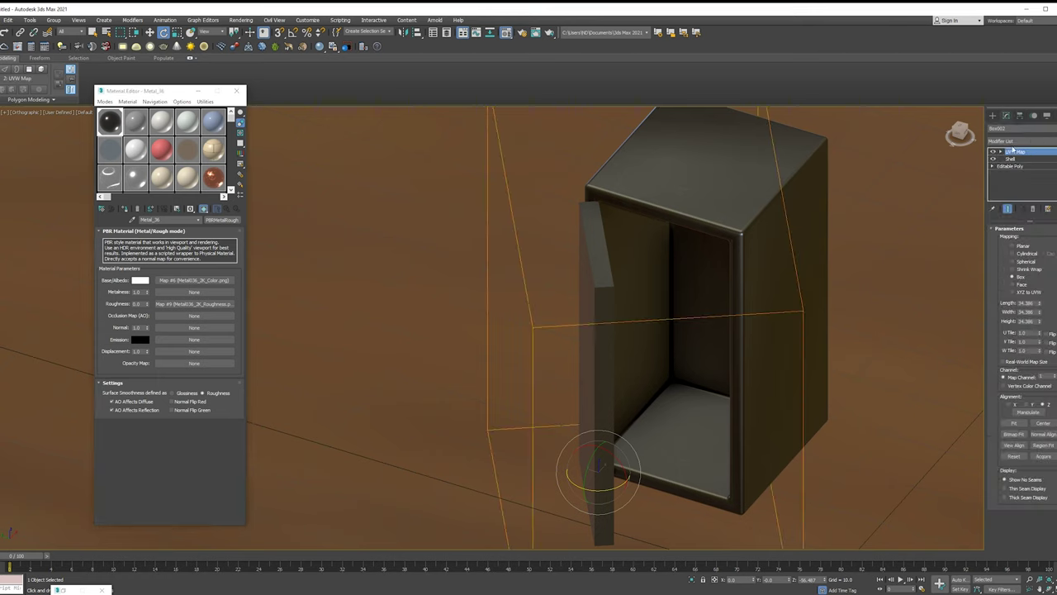
{"action": "left_click", "coordinate": [1011, 143]}
{"action": "left_click", "coordinate": [1003, 362]}
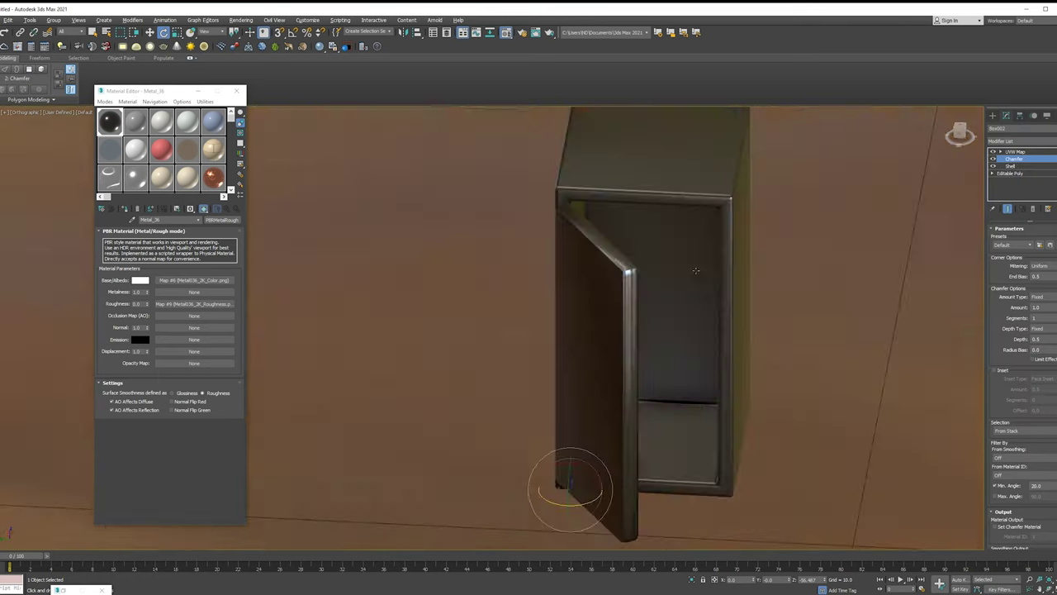
{"action": "scroll", "coordinate": [599, 247], "scroll_direction": "up", "scroll_amount": 10}
{"action": "scroll", "coordinate": [599, 247], "scroll_direction": "down", "scroll_amount": 5}
{"action": "key", "text": "F4"}
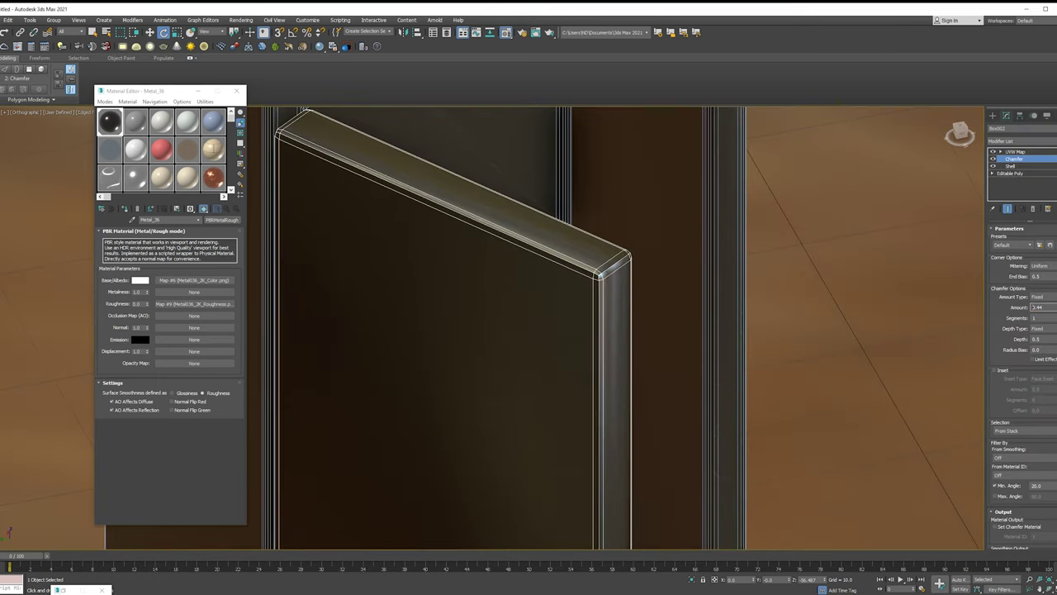
Add Weighted Normals to the door, then select the cabinet body.
{"action": "left_click", "coordinate": [1014, 143]}
{"action": "left_click", "coordinate": [1015, 568]}
{"action": "mouse_move", "coordinate": [977, 276]}
{"action": "middle_mouse_down", "text": "alt"}
{"action": "mouse_move", "coordinate": [775, 301]}
{"action": "mouse_move", "coordinate": [980, 254]}
{"action": "middle_mouse_up", "text": "alt"}
{"action": "left_click", "coordinate": [783, 322]}
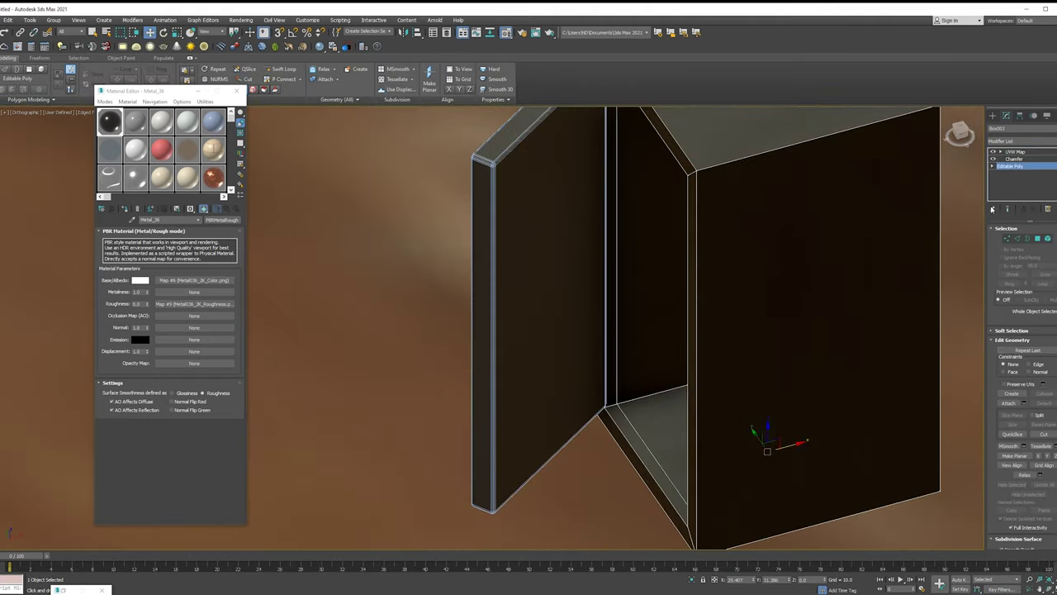
Create a new shape from the cabinet opening's edges.
{"action": "left_click", "coordinate": [1018, 238]}
{"action": "left_click", "coordinate": [635, 351]}
{"action": "left_click", "coordinate": [510, 318]}
{"action": "left_click", "coordinate": [636, 366]}
{"action": "middle_click_drag", "start_coordinate": [636, 366], "coordinate": [633, 366], "text": "alt"}
{"action": "key", "text": "z"}
Make the trim spline renderable with 4 sides and about 1.07 thickness.
{"action": "left_click", "coordinate": [1005, 229]}
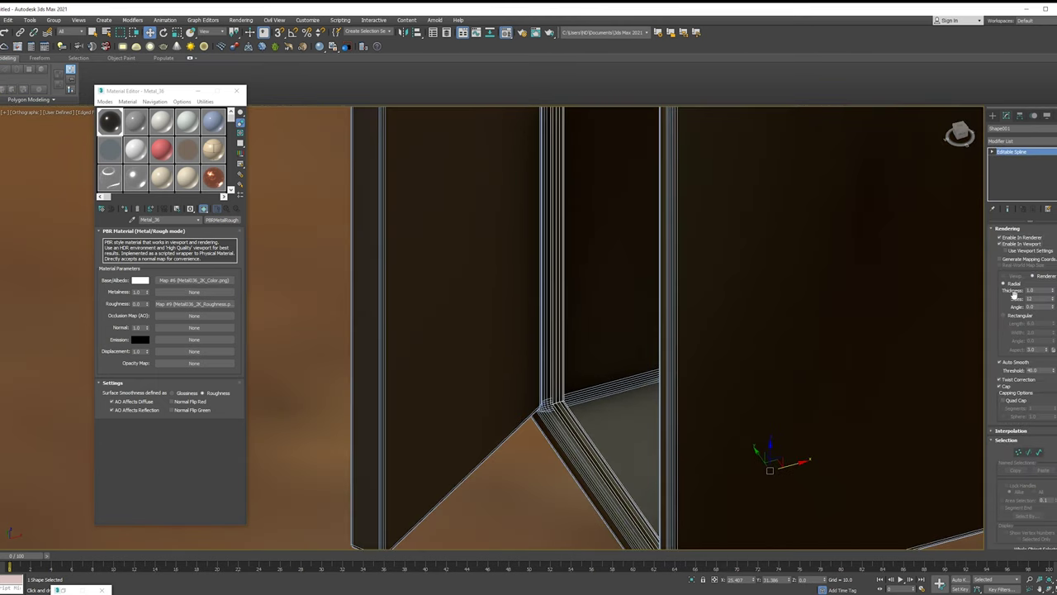
{"action": "type", "text": "4"}
{"action": "key", "text": "Tab"}
{"action": "left_click_drag", "start_coordinate": [1052, 292], "coordinate": [1051, 278]}
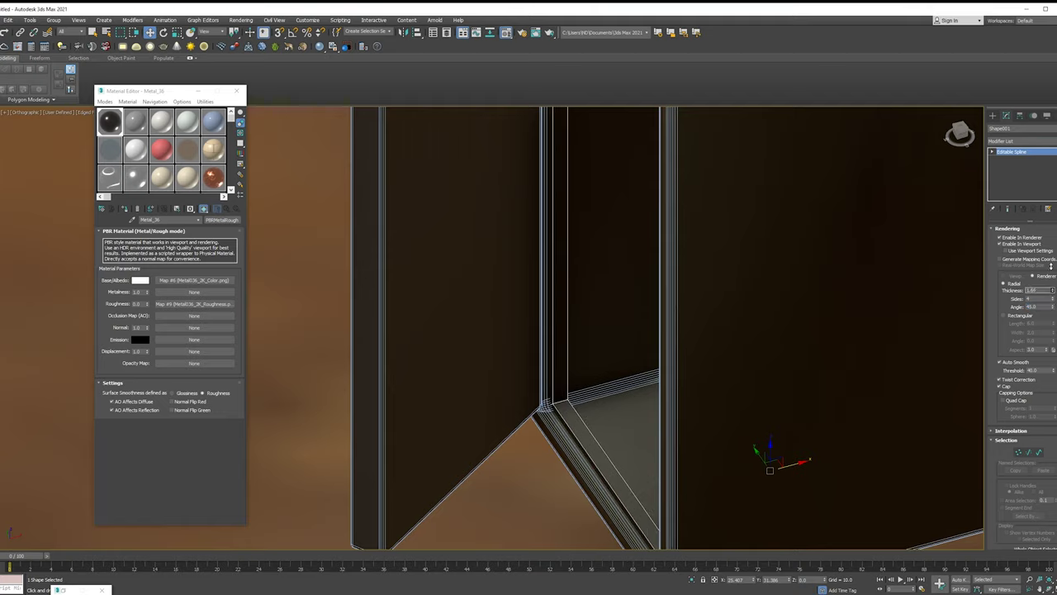
{"action": "scroll", "coordinate": [591, 333], "scroll_direction": "down", "scroll_amount": 3}
Browse the PBR material library in the Material/Map Browser.
{"action": "left_click", "coordinate": [102, 209]}
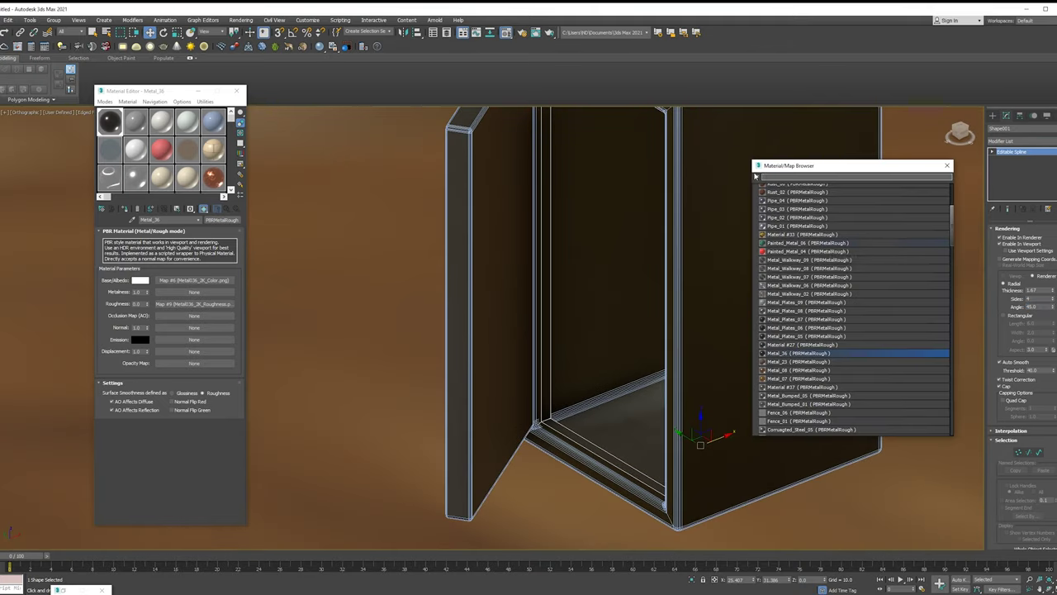
{"action": "scroll", "coordinate": [812, 357], "scroll_direction": "down", "scroll_amount": 2}
{"action": "scroll", "coordinate": [813, 359], "scroll_direction": "down", "scroll_amount": 2}
{"action": "scroll", "coordinate": [813, 360], "scroll_direction": "down", "scroll_amount": 1}
{"action": "scroll", "coordinate": [824, 380], "scroll_direction": "down", "scroll_amount": 1}
{"action": "scroll", "coordinate": [842, 368], "scroll_direction": "down", "scroll_amount": 1}
{"action": "scroll", "coordinate": [850, 378], "scroll_direction": "down", "scroll_amount": 1}
{"action": "scroll", "coordinate": [866, 377], "scroll_direction": "down", "scroll_amount": 1}
{"action": "scroll", "coordinate": [840, 391], "scroll_direction": "down", "scroll_amount": 2}
{"action": "scroll", "coordinate": [840, 392], "scroll_direction": "down", "scroll_amount": 1}
{"action": "scroll", "coordinate": [834, 396], "scroll_direction": "down", "scroll_amount": 1}
{"action": "scroll", "coordinate": [826, 400], "scroll_direction": "down", "scroll_amount": 1}
{"action": "left_click_drag", "start_coordinate": [810, 400], "coordinate": [660, 427]}
{"action": "middle_click_drag", "start_coordinate": [613, 361], "coordinate": [617, 390], "text": "alt"}
{"action": "scroll", "coordinate": [859, 314], "scroll_direction": "down", "scroll_amount": 1}
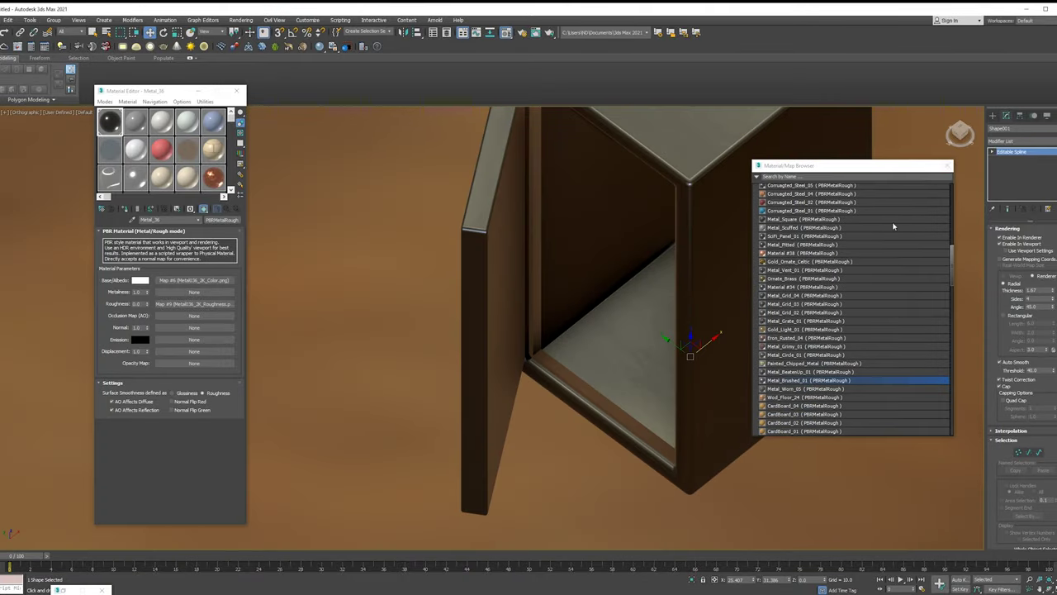
Set a new Physical Material to the Brushed Metal preset and assign it to the trim.
{"action": "left_click", "coordinate": [947, 165]}
{"action": "left_click", "coordinate": [135, 121]}
{"action": "left_click", "coordinate": [134, 242]}
{"action": "left_click", "coordinate": [135, 411]}
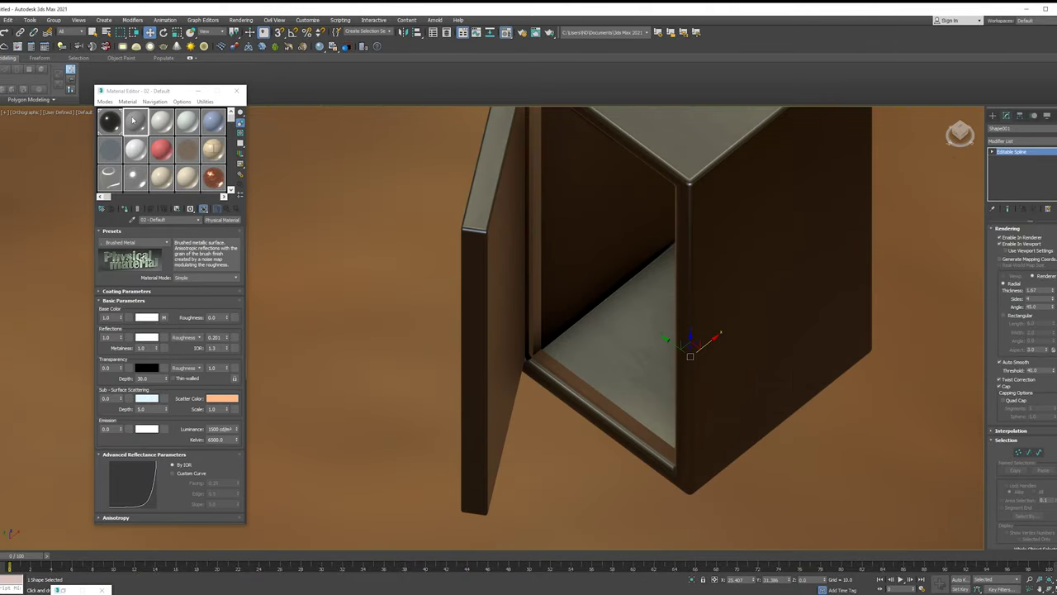
{"action": "mouse_move", "coordinate": [579, 334]}
{"action": "middle_mouse_down", "text": "alt"}
{"action": "mouse_move", "coordinate": [528, 361]}
{"action": "mouse_move", "coordinate": [507, 338]}
{"action": "middle_mouse_up", "text": "alt"}
{"action": "scroll", "coordinate": [541, 334], "scroll_direction": "up", "scroll_amount": 5}
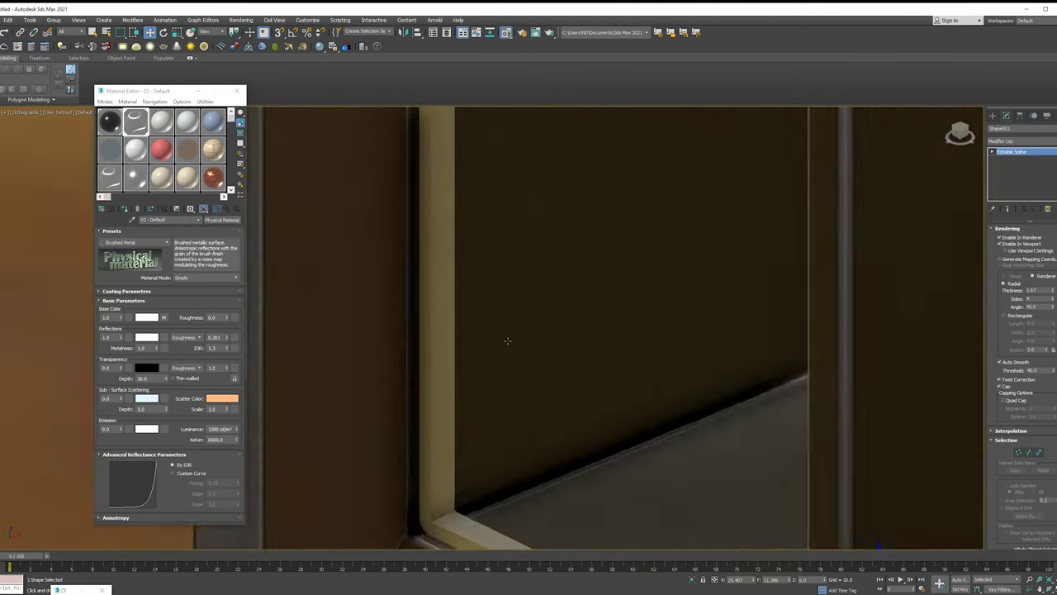
{"action": "scroll", "coordinate": [507, 338], "scroll_direction": "down", "scroll_amount": 5}
Add Edit Poly to the trim and chamfer its two sets of corner edges.
{"action": "left_click", "coordinate": [1022, 142]}
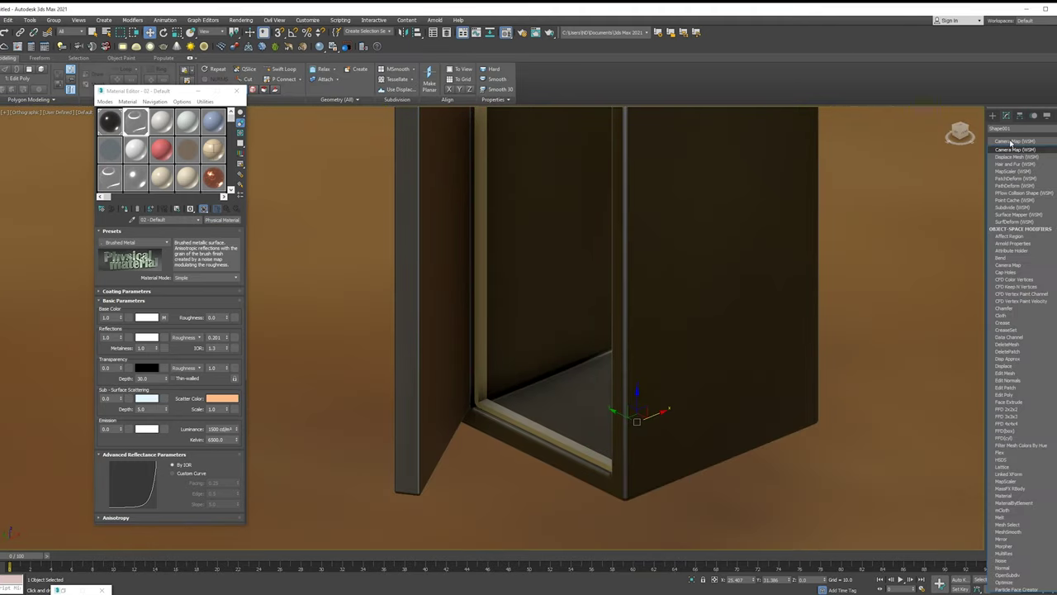
{"action": "left_click", "coordinate": [1013, 157]}
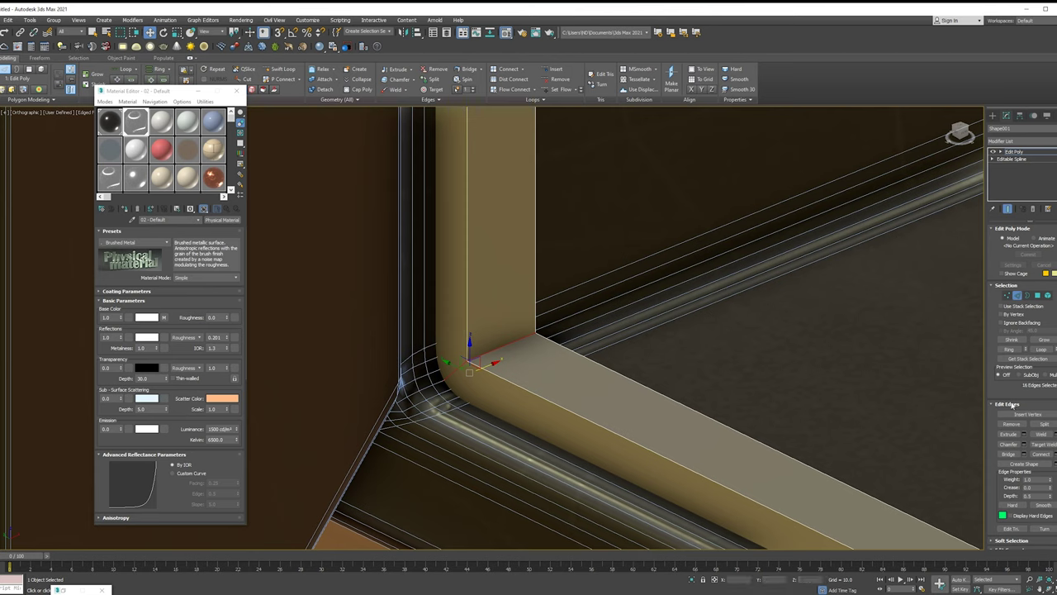
{"action": "left_click", "coordinate": [1024, 443]}
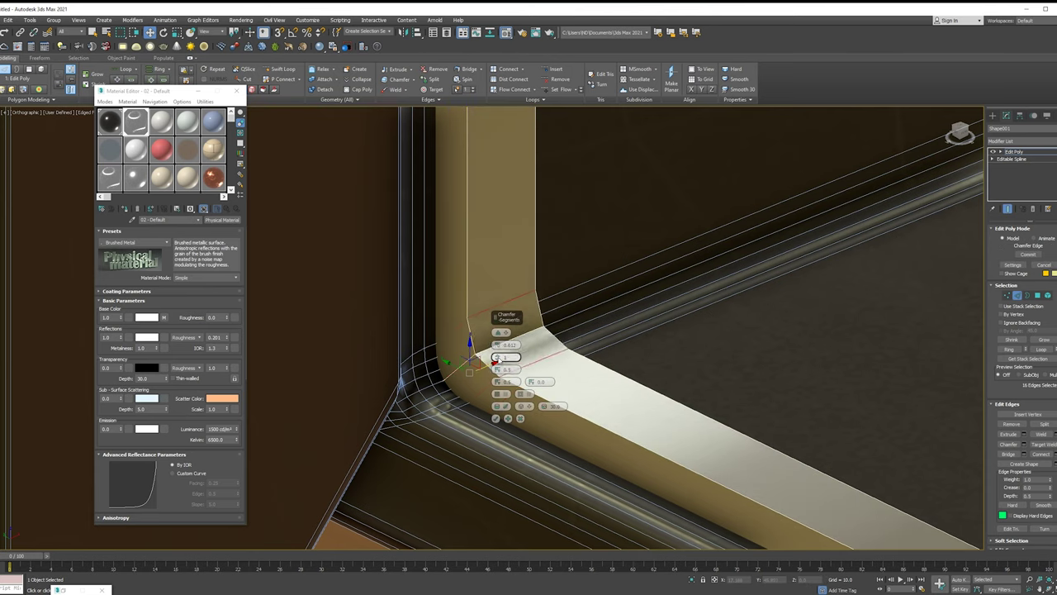
{"action": "left_click", "coordinate": [496, 418]}
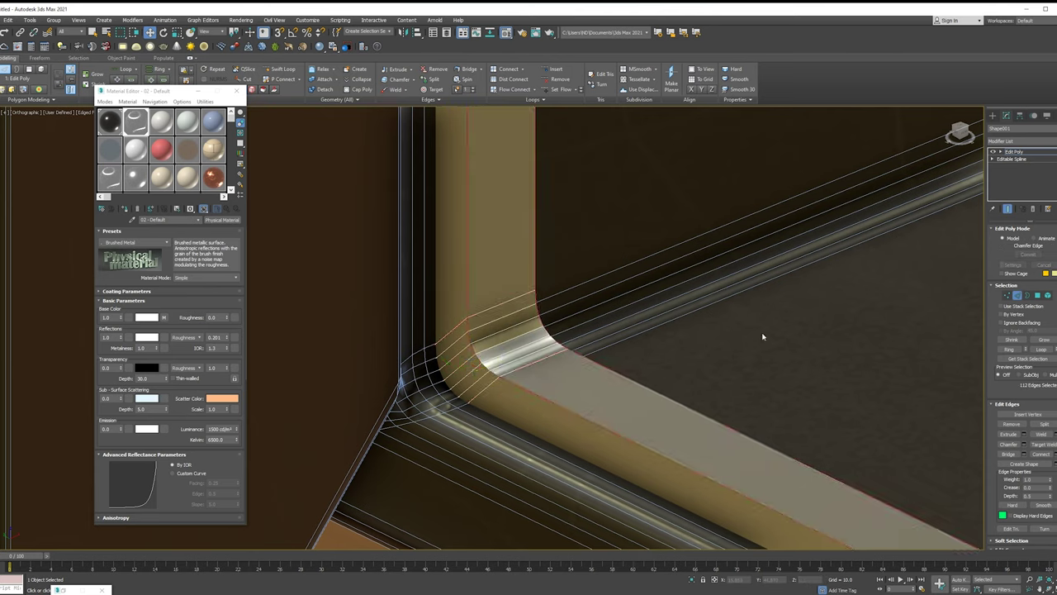
{"action": "key", "text": "semicolon"}
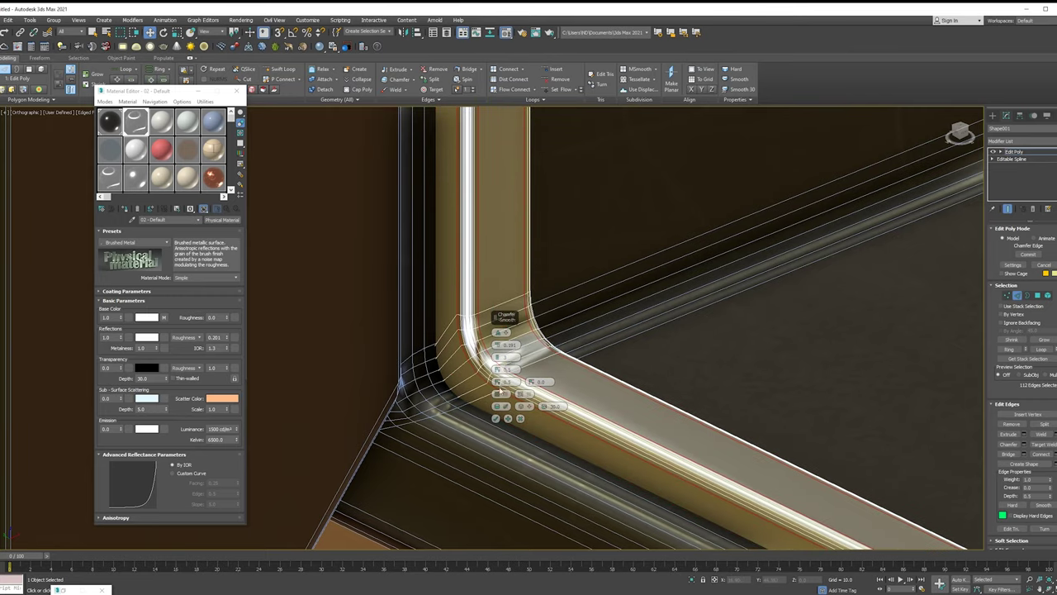
{"action": "left_click", "coordinate": [495, 418]}
{"action": "key", "text": "2"}
{"action": "scroll", "coordinate": [701, 366], "scroll_direction": "down", "scroll_amount": 10}
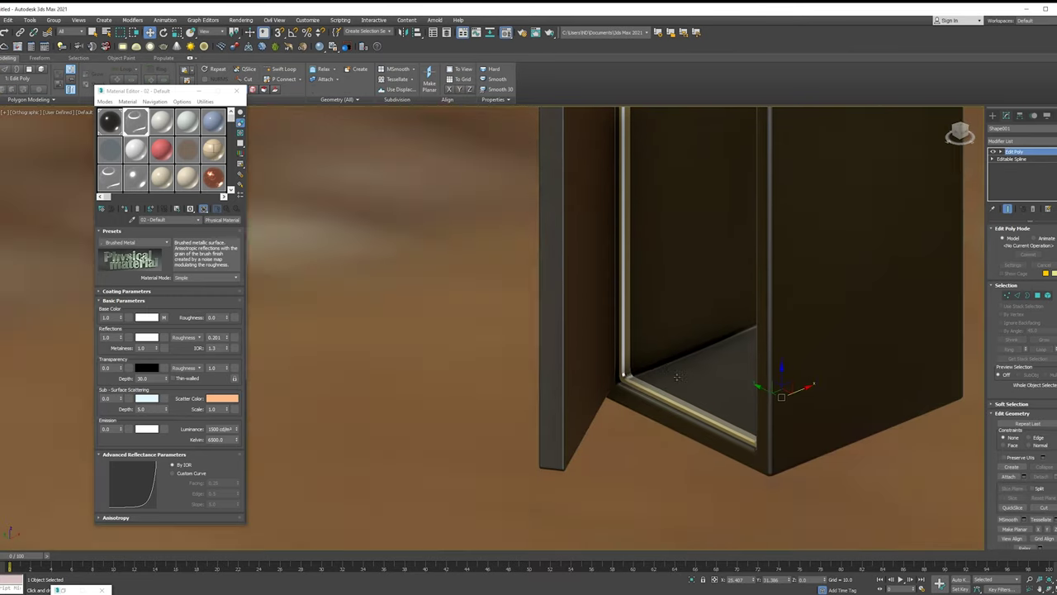
{"action": "middle_click_drag", "start_coordinate": [701, 365], "coordinate": [588, 318], "text": "alt"}
Rotate the safe door shut in Top view so it sits flush against the cabinet.
{"action": "left_click", "coordinate": [588, 318]}
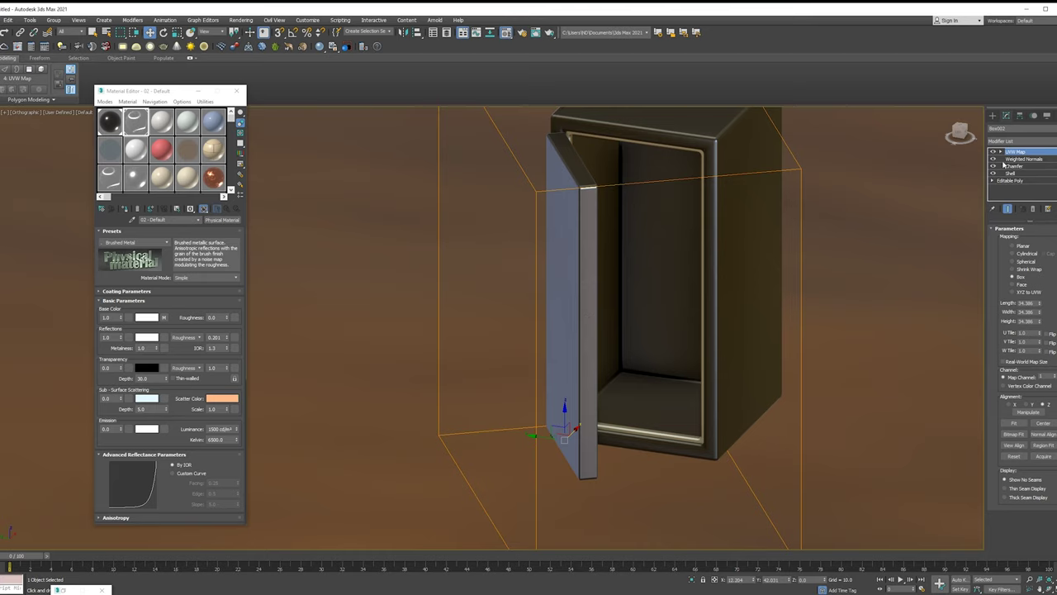
{"action": "key", "text": "t"}
{"action": "scroll", "coordinate": [522, 215], "scroll_direction": "up", "scroll_amount": 5}
{"action": "key", "text": "e"}
{"action": "left_click_drag", "start_coordinate": [545, 266], "coordinate": [559, 286]}
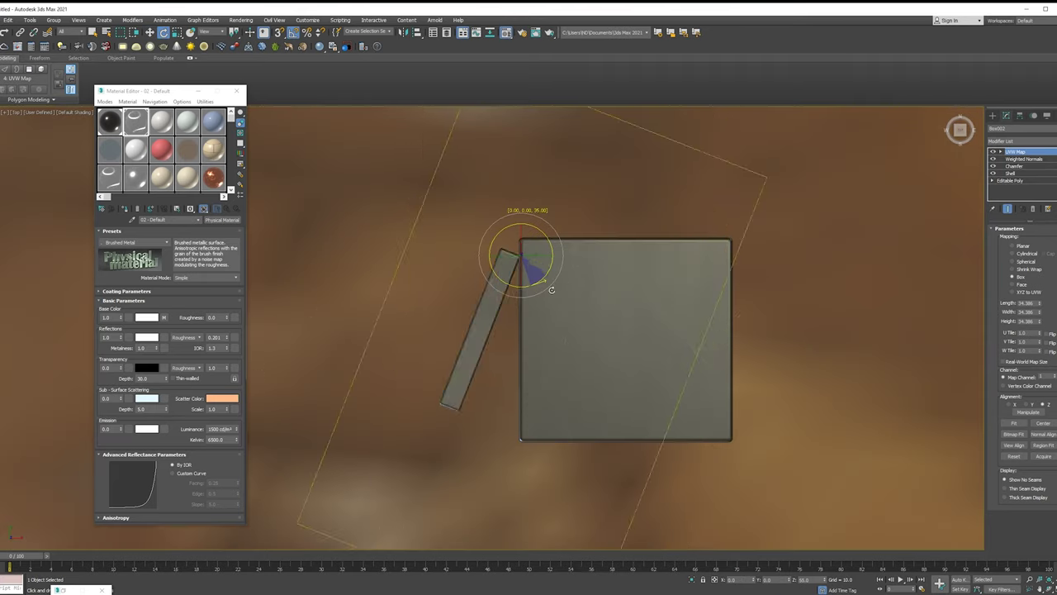
{"action": "scroll", "coordinate": [558, 287], "scroll_direction": "up", "scroll_amount": 3}
{"action": "left_click_drag", "start_coordinate": [590, 217], "coordinate": [592, 217]}
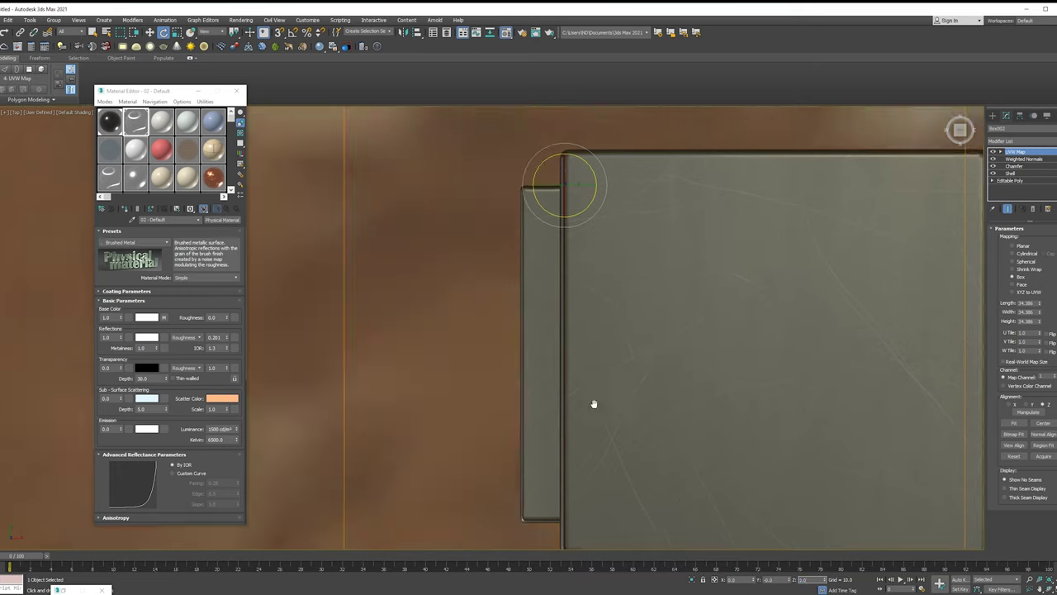
Draw a small flat cylinder on the floor in front of the safe.
{"action": "key", "text": "l"}
{"action": "scroll", "coordinate": [604, 418], "scroll_direction": "down", "scroll_amount": 5}
{"action": "key", "text": "z"}
{"action": "key", "text": "w"}
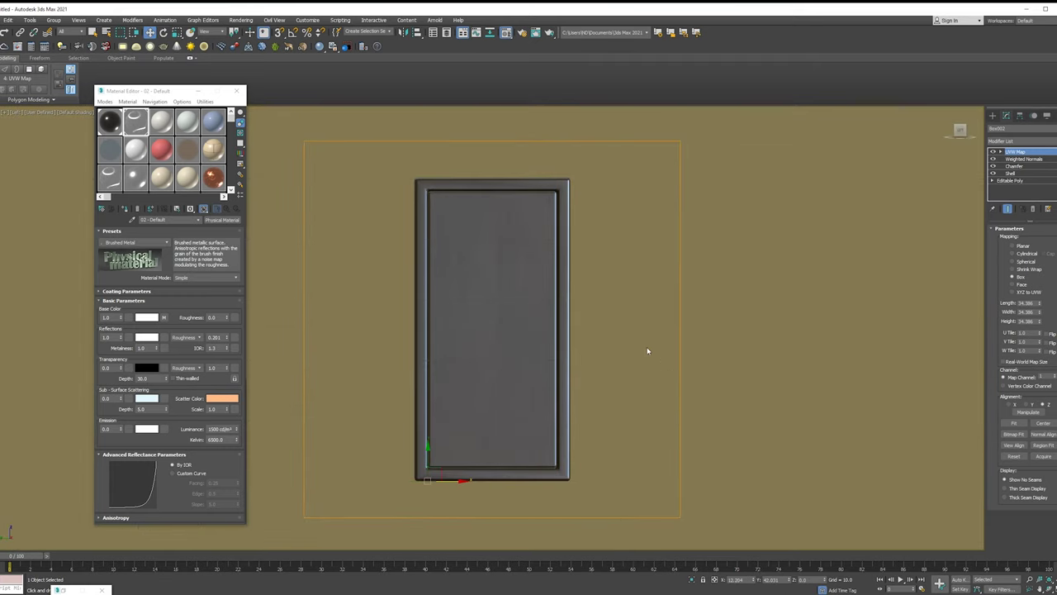
{"action": "key", "text": "g"}
{"action": "left_click", "coordinate": [1018, 185]}
{"action": "middle_click_drag", "start_coordinate": [661, 355], "coordinate": [710, 375], "text": "alt"}
{"action": "left_click_drag", "start_coordinate": [506, 488], "coordinate": [528, 495]}
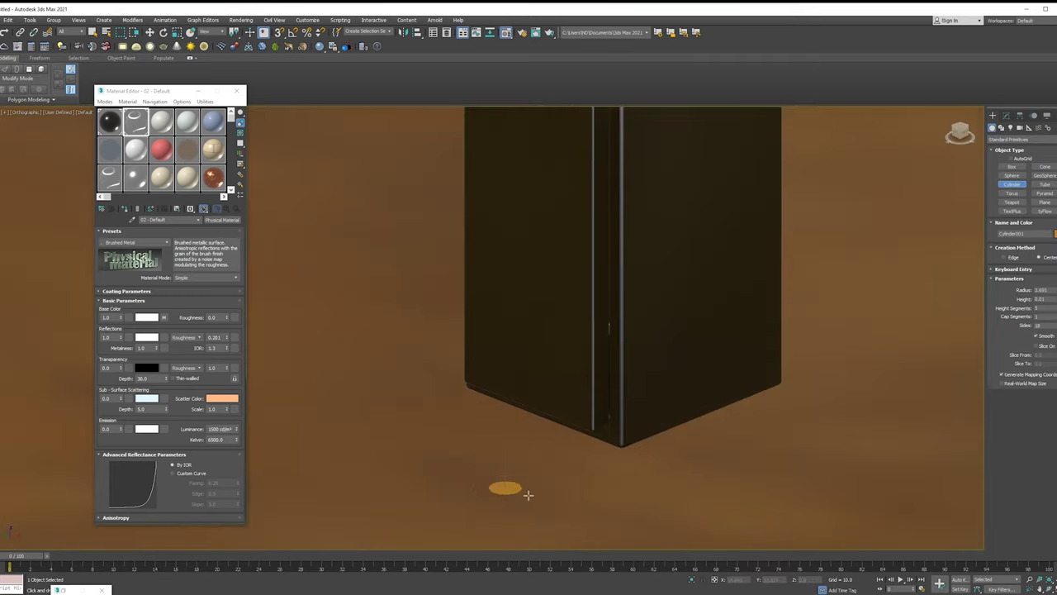
Rotate the cylinder to face outward and move it onto the door face.
{"action": "middle_click_drag", "start_coordinate": [527, 494], "coordinate": [491, 469], "text": "alt"}
{"action": "key", "text": "e"}
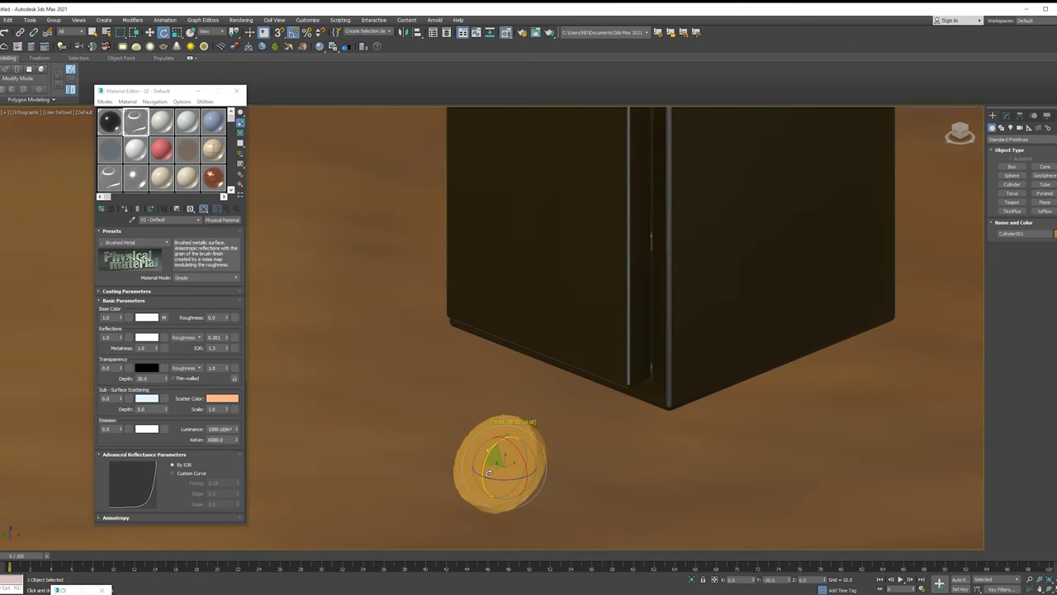
{"action": "mouse_move", "coordinate": [513, 463]}
{"action": "left_mouse_down"}
{"action": "mouse_move", "coordinate": [540, 369]}
{"action": "mouse_move", "coordinate": [539, 187]}
{"action": "left_mouse_up"}
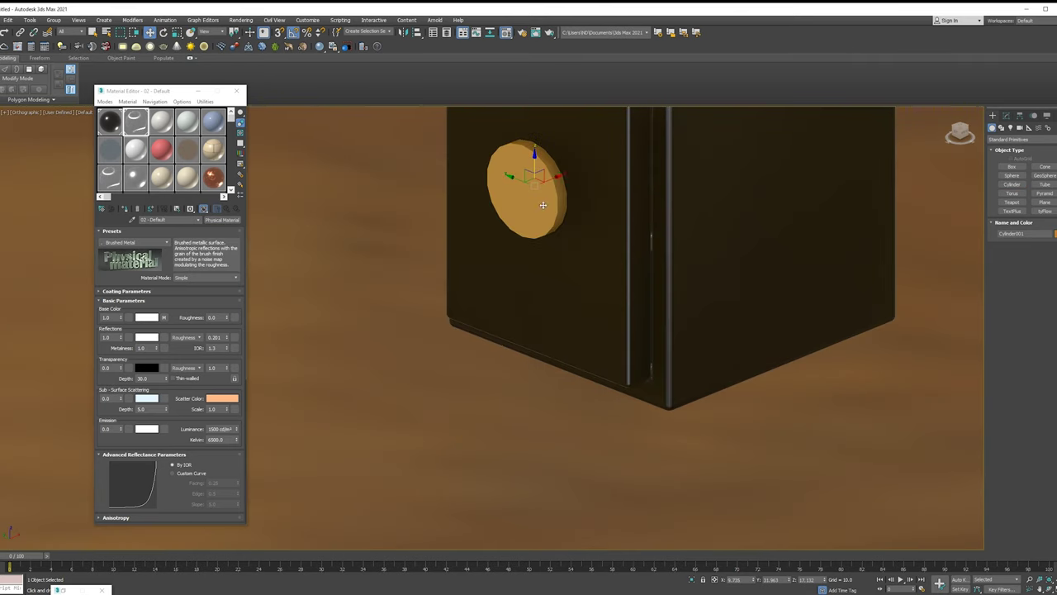
{"action": "middle_click_drag", "start_coordinate": [540, 187], "coordinate": [495, 430], "text": "alt"}
{"action": "scroll", "coordinate": [492, 438], "scroll_direction": "up", "scroll_amount": 5}
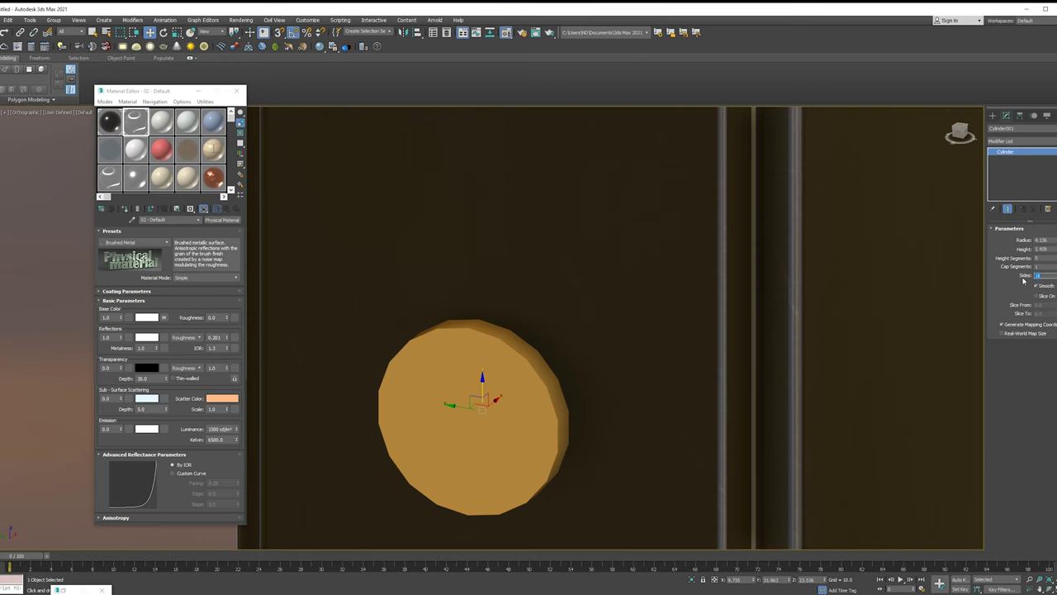
{"action": "middle_click_drag", "start_coordinate": [571, 375], "coordinate": [595, 337]}
Convert the cylinder to Editable Poly, then inset and extrude its cap into a centre-converging shaft.
{"action": "right_click", "coordinate": [1005, 152]}
{"action": "left_click", "coordinate": [1032, 247]}
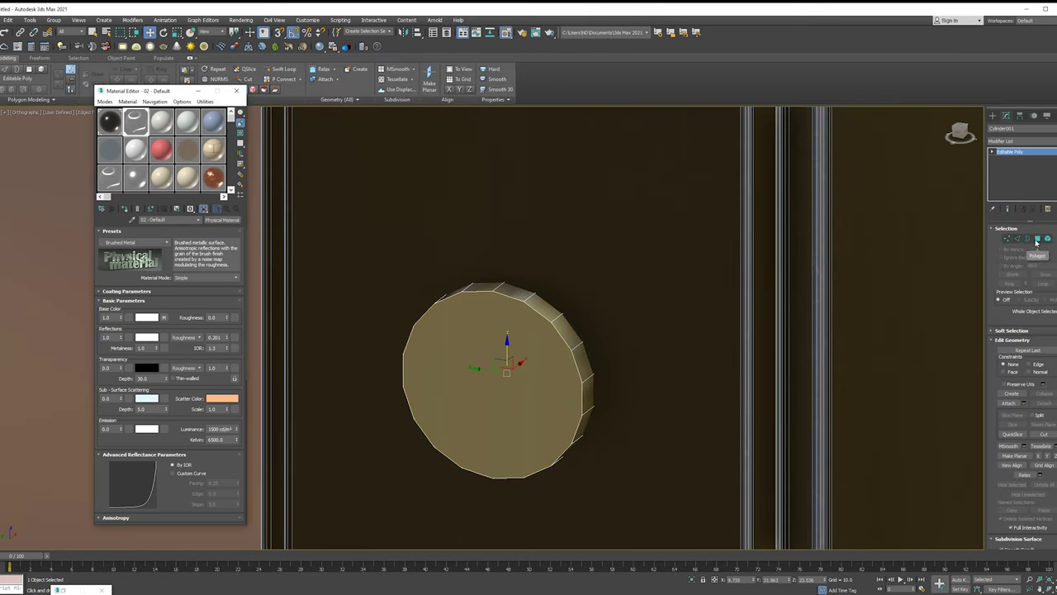
{"action": "left_click", "coordinate": [1036, 239]}
{"action": "left_click", "coordinate": [1053, 370]}
{"action": "left_click_drag", "start_coordinate": [498, 345], "coordinate": [503, 366]}
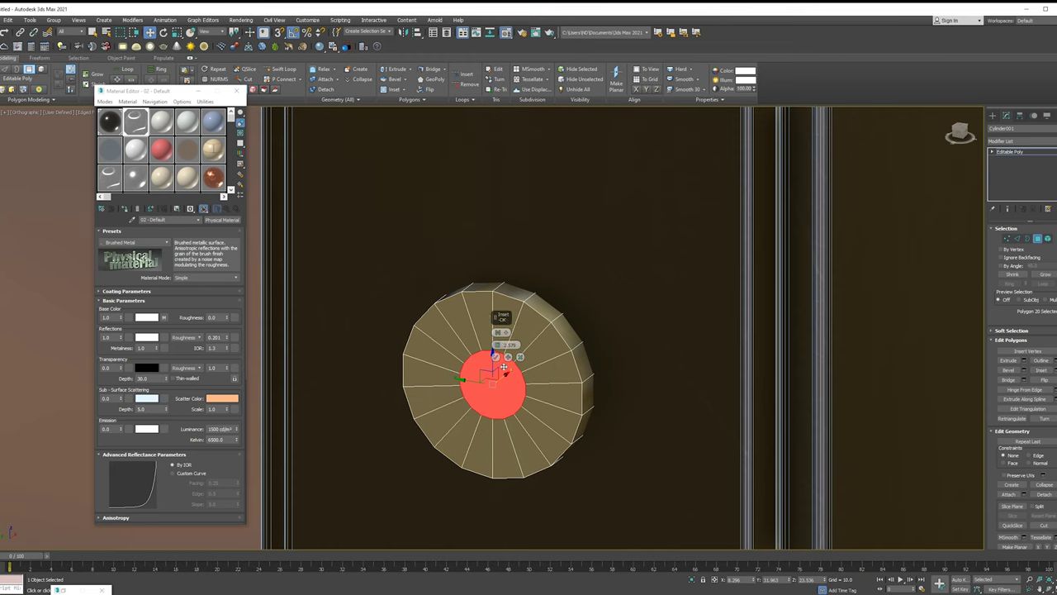
{"action": "middle_click_drag", "start_coordinate": [901, 381], "coordinate": [550, 450], "text": "alt"}
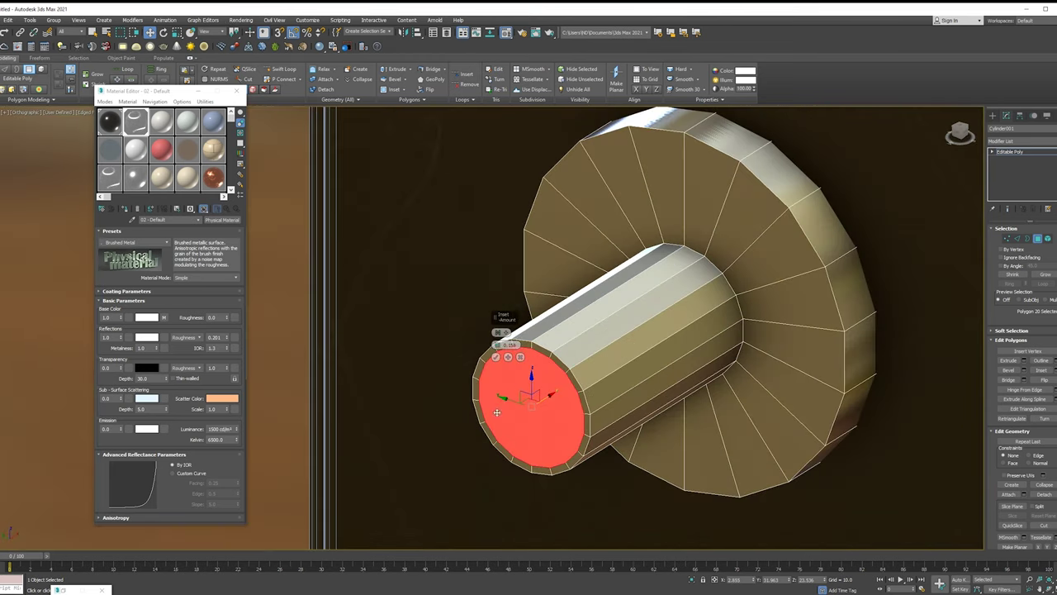
{"action": "left_click_drag", "start_coordinate": [498, 347], "coordinate": [497, 382]}
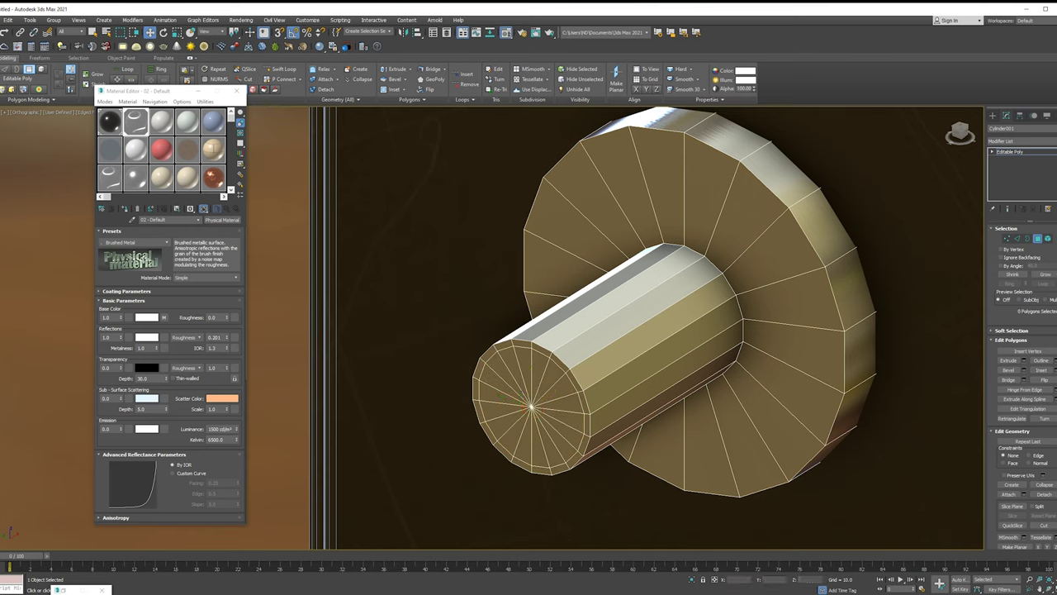
Select all knob polygons and add TurboSmooth with Iterations 2.
{"action": "key", "text": "ctrl+a"}
{"action": "scroll", "coordinate": [1024, 488], "scroll_direction": "down", "scroll_amount": 5}
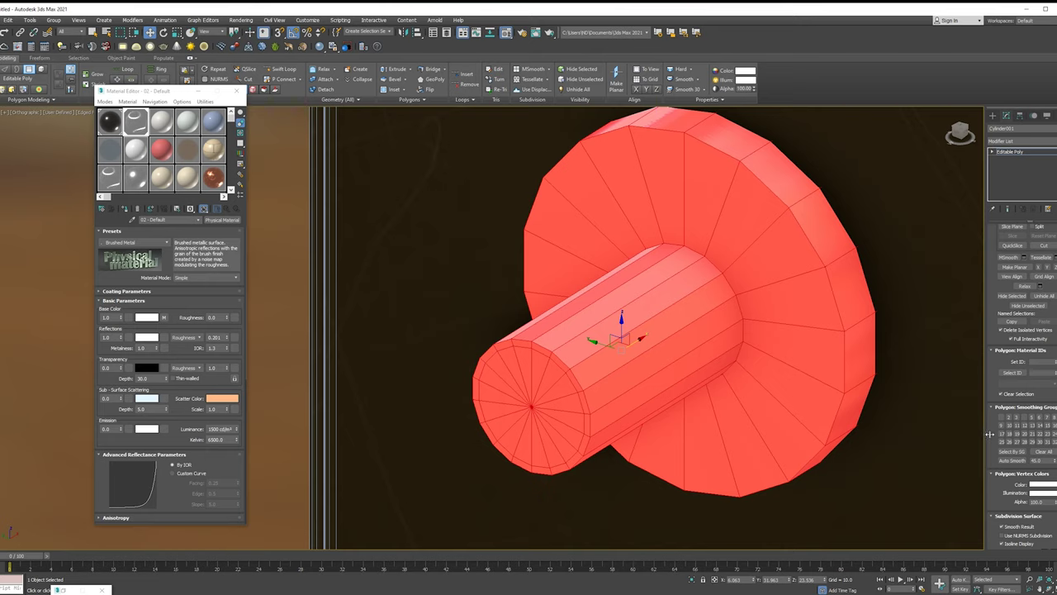
{"action": "left_click_drag", "start_coordinate": [990, 434], "coordinate": [898, 436]}
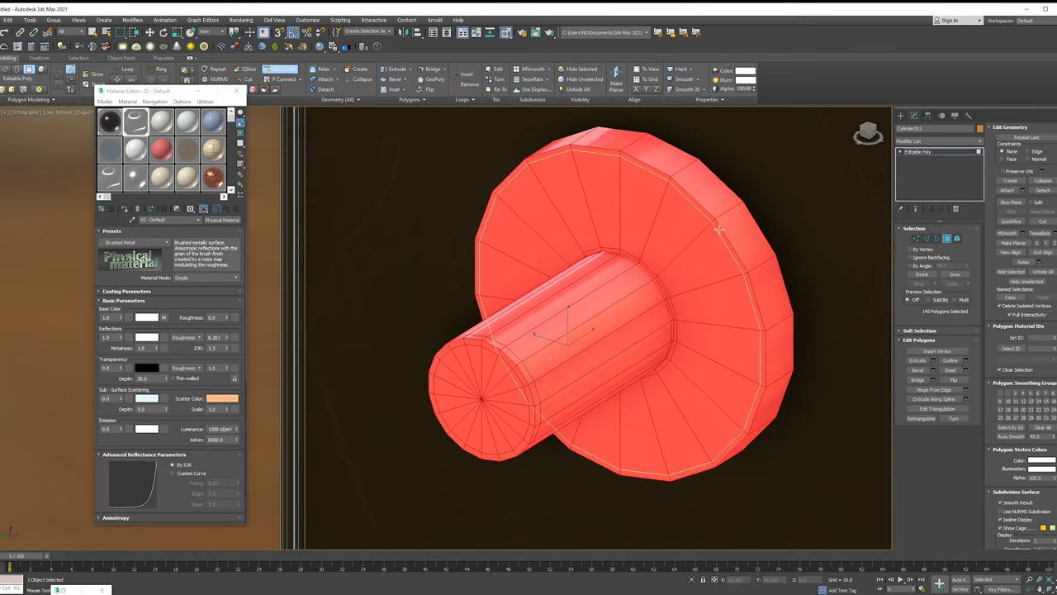
{"action": "mouse_move", "coordinate": [566, 325]}
{"action": "middle_mouse_down", "text": "alt"}
{"action": "mouse_move", "coordinate": [651, 345]}
{"action": "mouse_move", "coordinate": [611, 339]}
{"action": "middle_mouse_up", "text": "alt"}
{"action": "left_click", "coordinate": [939, 141]}
{"action": "left_click", "coordinate": [934, 289]}
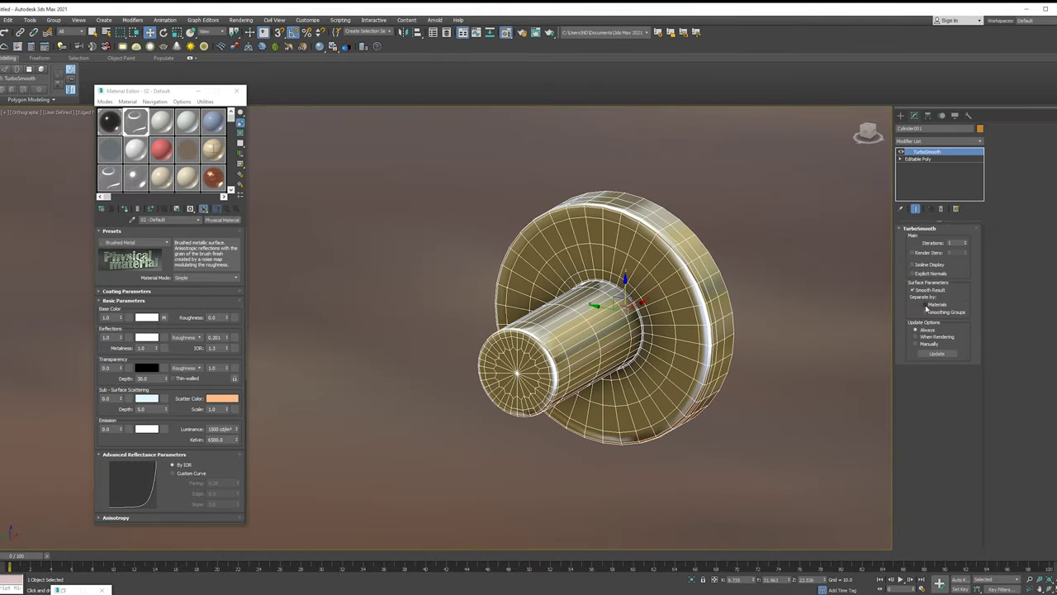
{"action": "left_click", "coordinate": [965, 240]}
Draw a Line in Left view rising straight up from the disk centre.
{"action": "key", "text": "l"}
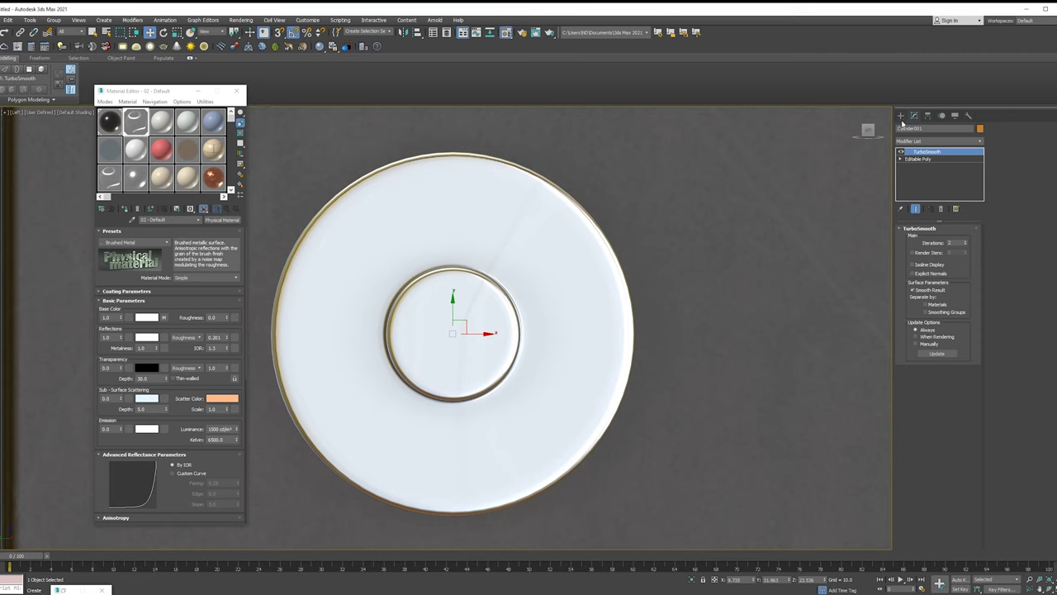
{"action": "left_click", "coordinate": [901, 116]}
{"action": "left_click", "coordinate": [909, 127]}
{"action": "left_click", "coordinate": [921, 173]}
{"action": "scroll", "coordinate": [580, 376], "scroll_direction": "down", "scroll_amount": 3}
{"action": "left_click", "coordinate": [517, 339]}
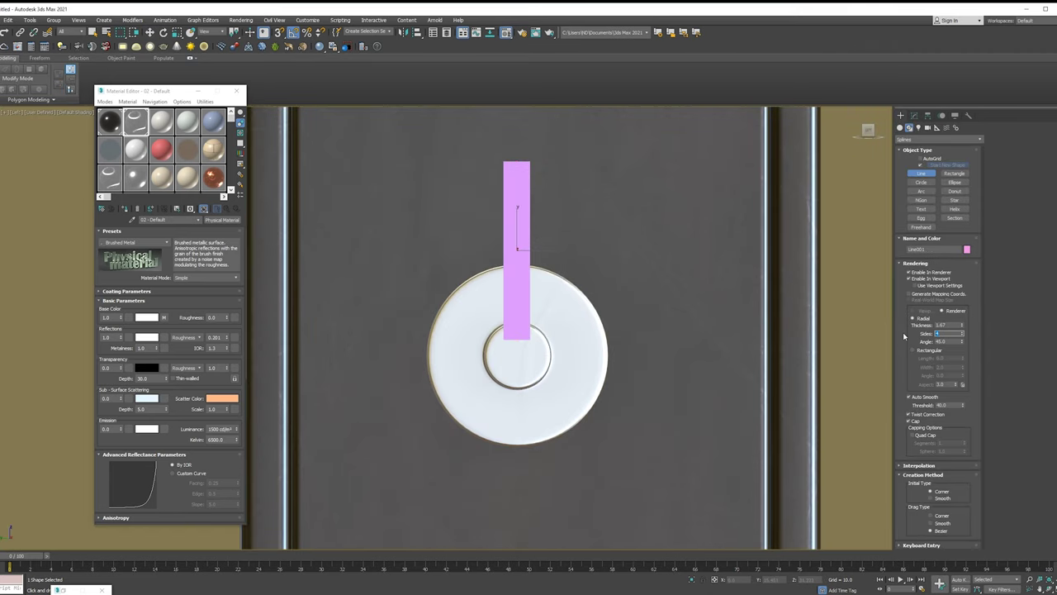
Give the line 12 sides, finish it, and Align it centred on the hub cylinder.
{"action": "type", "text": "12"}
{"action": "key", "text": "Tab"}
{"action": "right_click", "coordinate": [630, 361]}
{"action": "mouse_move", "coordinate": [630, 361]}
{"action": "middle_mouse_down", "text": "alt"}
{"action": "mouse_move", "coordinate": [540, 347]}
{"action": "mouse_move", "coordinate": [609, 253]}
{"action": "middle_mouse_up", "text": "alt"}
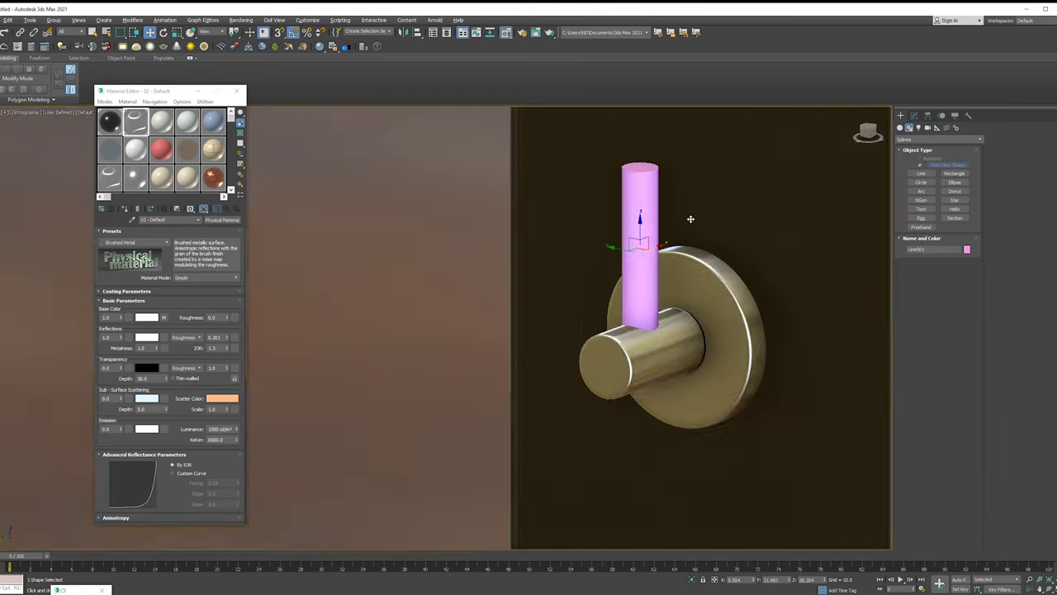
{"action": "middle_click_drag", "start_coordinate": [690, 219], "coordinate": [710, 211], "text": "alt"}
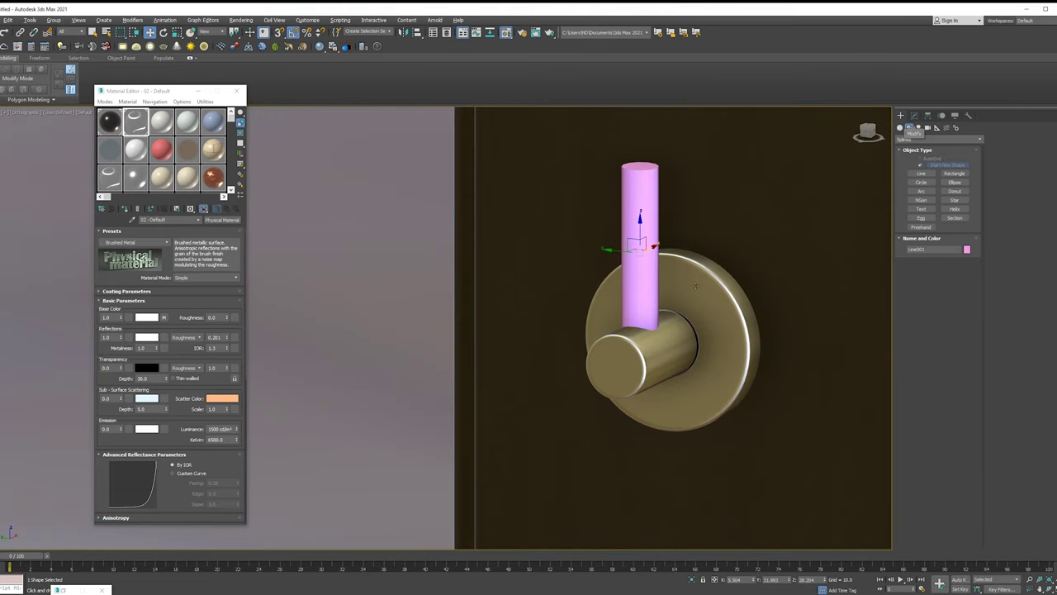
{"action": "key", "text": "l"}
{"action": "key", "text": "F3"}
{"action": "key", "text": "alt+a"}
{"action": "left_click", "coordinate": [558, 371]}
{"action": "left_click", "coordinate": [557, 372]}
Move the bar's top vertices in Vertex sub-level so the bar leans over.
{"action": "left_click", "coordinate": [914, 116]}
{"action": "right_click", "coordinate": [909, 152]}
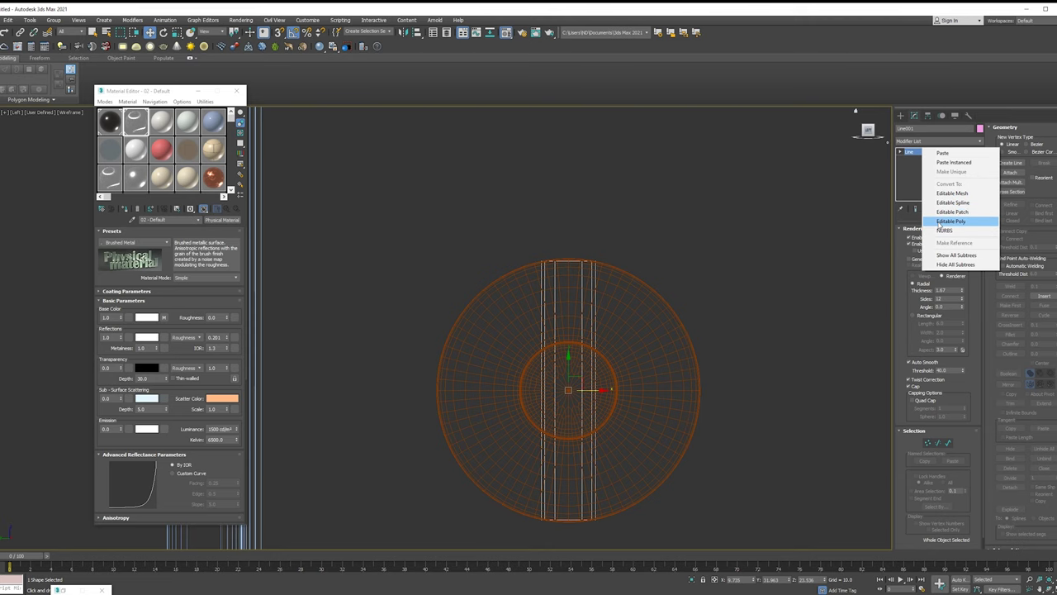
{"action": "left_click", "coordinate": [915, 159]}
{"action": "middle_click_drag", "start_coordinate": [578, 248], "coordinate": [445, 229], "text": "alt"}
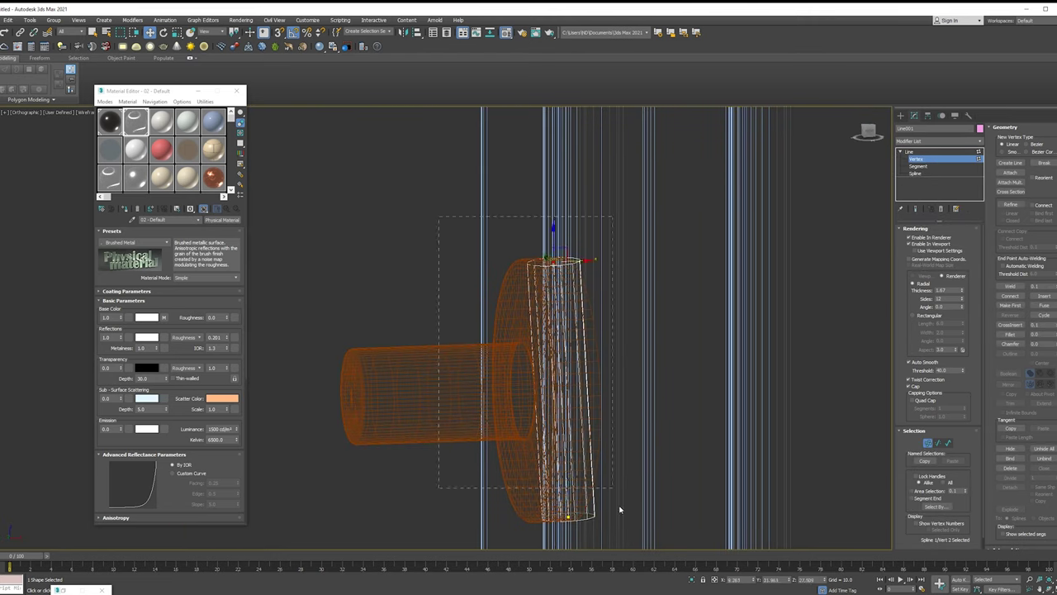
{"action": "key", "text": "f"}
{"action": "key", "text": "l"}
{"action": "scroll", "coordinate": [559, 398], "scroll_direction": "down", "scroll_amount": 3}
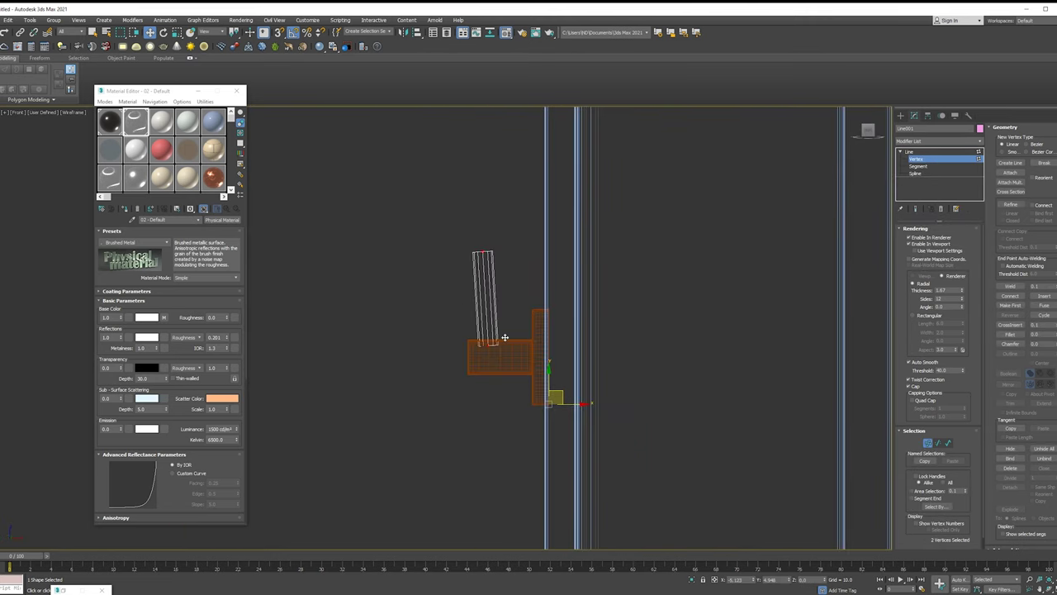
{"action": "scroll", "coordinate": [526, 341], "scroll_direction": "up", "scroll_amount": 2}
{"action": "left_click_drag", "start_coordinate": [512, 217], "coordinate": [484, 225]}
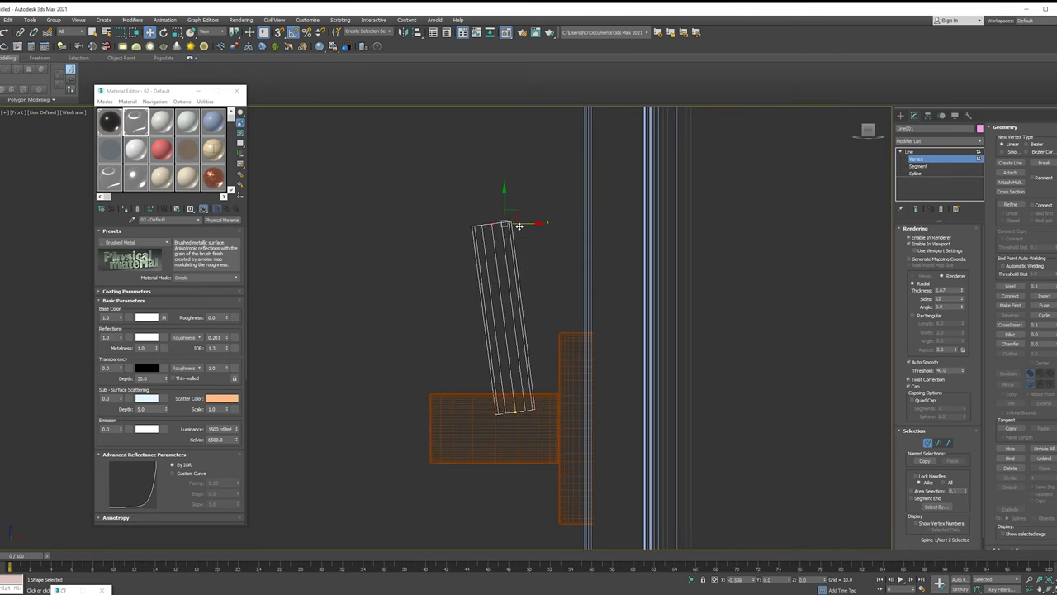
Select the vertices at the left end of the hub cylinder.
{"action": "left_click", "coordinate": [575, 371]}
{"action": "left_click", "coordinate": [901, 158]}
{"action": "left_click", "coordinate": [917, 166]}
{"action": "left_click_drag", "start_coordinate": [418, 390], "coordinate": [493, 469]}
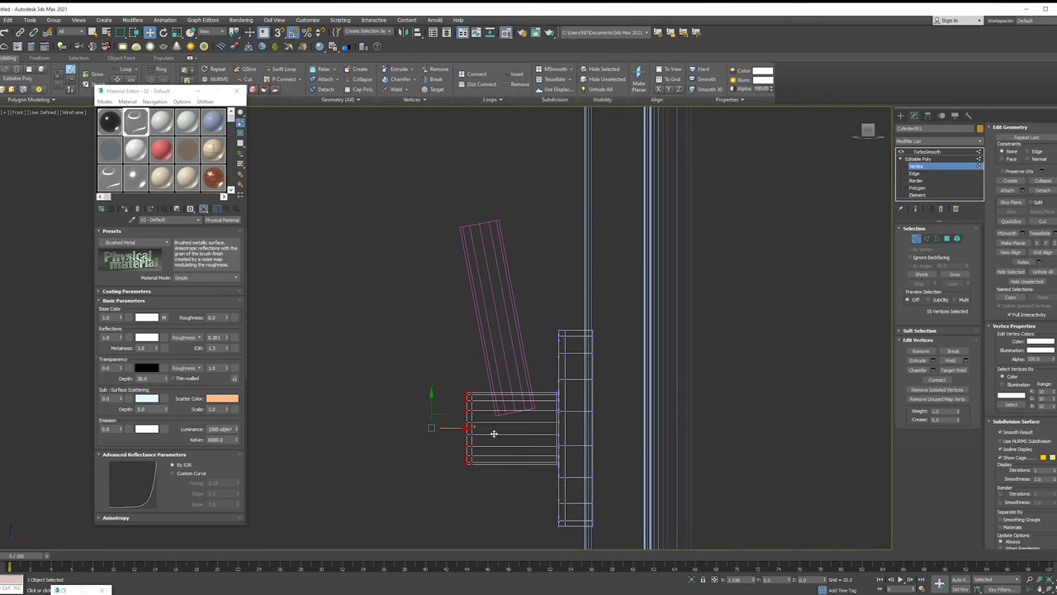
Add a reduced Chamfer and TurboSmooth to the handle bar Line001.
{"action": "left_click", "coordinate": [495, 314]}
{"action": "left_click", "coordinate": [910, 142]}
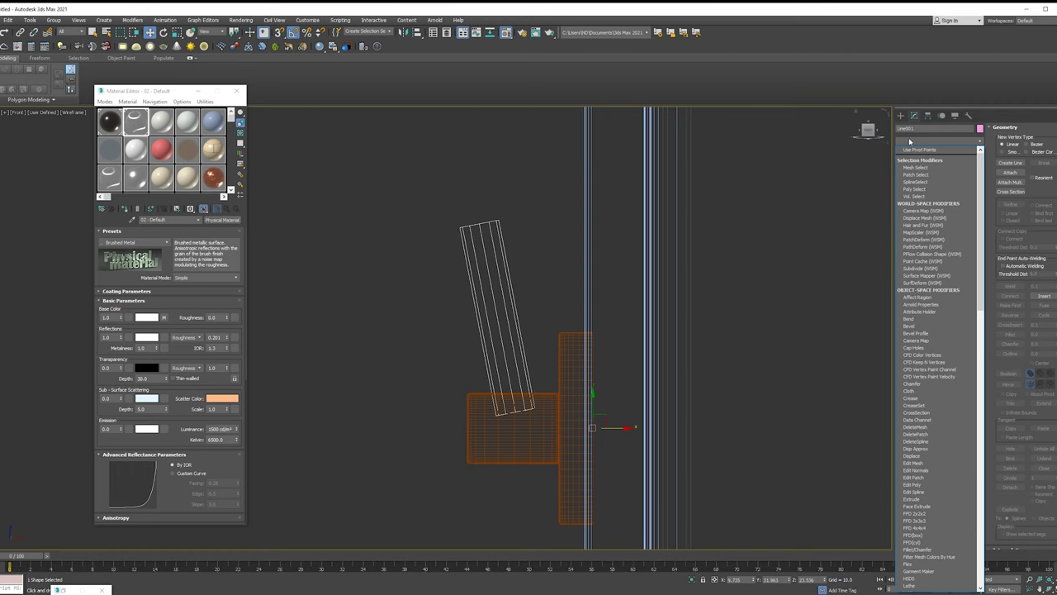
{"action": "left_click", "coordinate": [912, 383]}
{"action": "left_click_drag", "start_coordinate": [972, 307], "coordinate": [968, 373]}
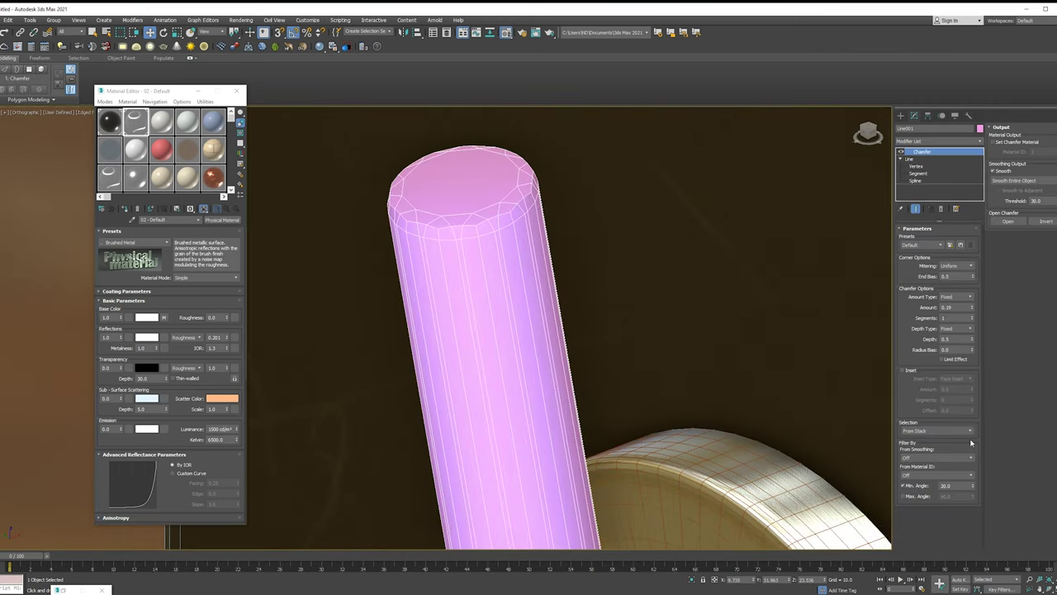
{"action": "left_click", "coordinate": [910, 142]}
{"action": "left_click", "coordinate": [965, 242]}
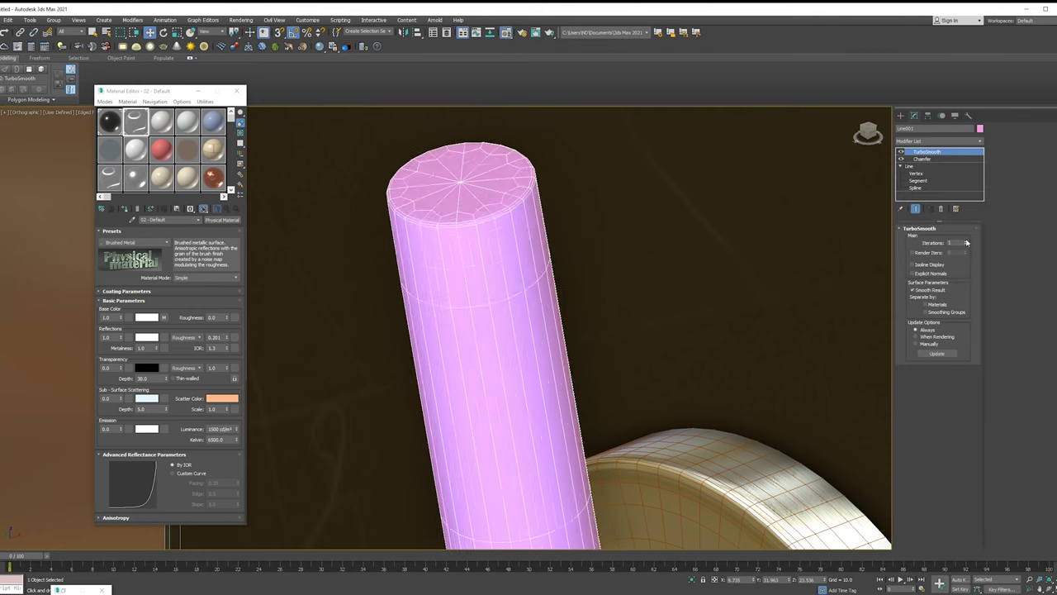
Apply the brushed-metal material and a Weighted Normals modifier to the bar.
{"action": "left_click_drag", "start_coordinate": [136, 121], "coordinate": [471, 330]}
{"action": "left_click", "coordinate": [920, 142]}
{"action": "scroll", "coordinate": [920, 248], "scroll_direction": "down", "scroll_amount": 10}
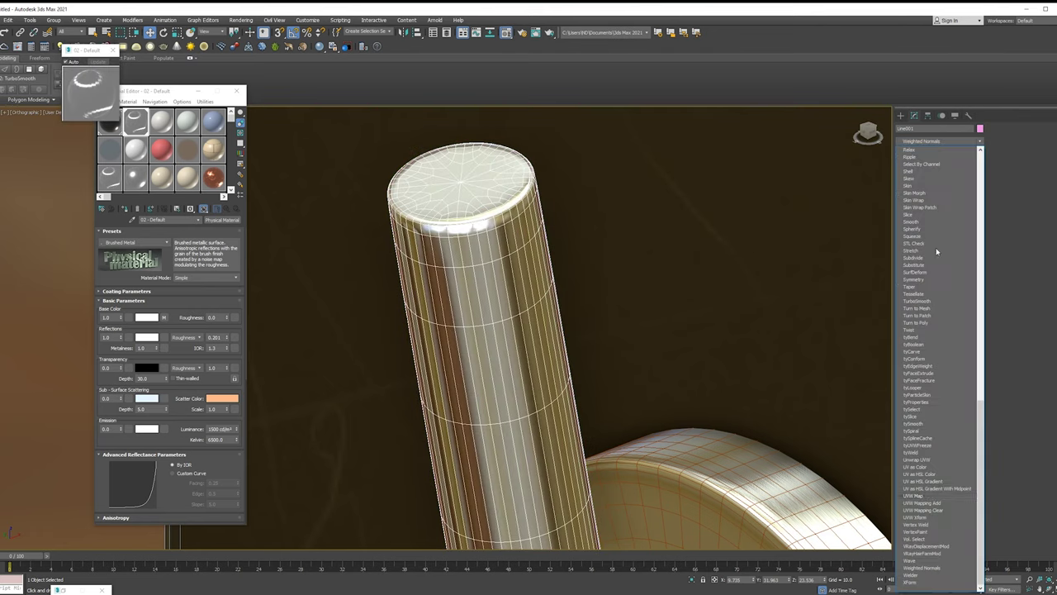
{"action": "left_click", "coordinate": [925, 253]}
Shift-rotate the bar in Top view to clone a copy around the hub.
{"action": "key", "text": "t"}
{"action": "key", "text": "e"}
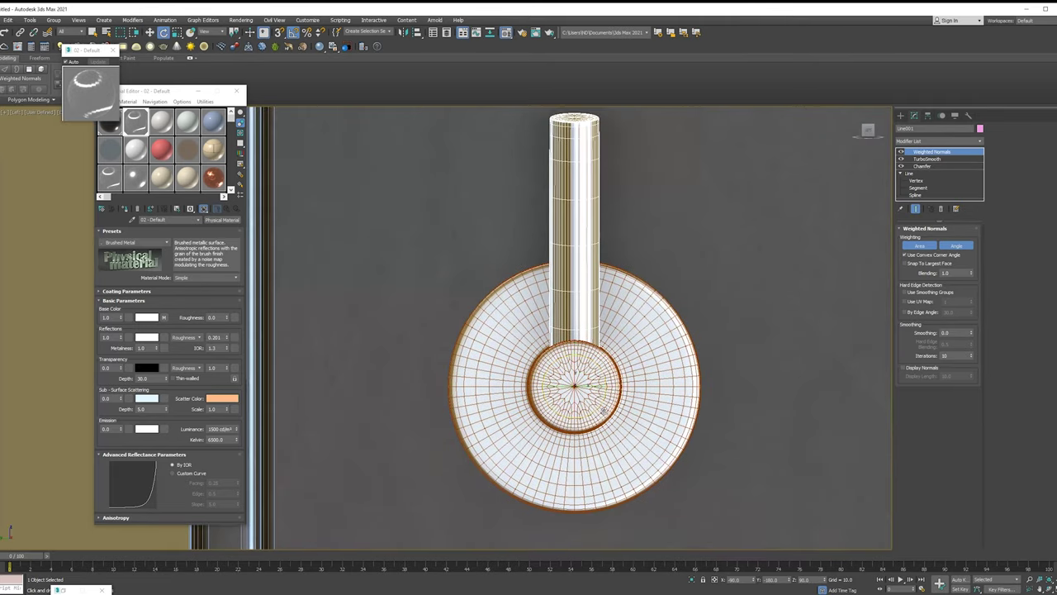
{"action": "key", "text": "F3"}
{"action": "left_click_drag", "start_coordinate": [600, 373], "coordinate": [627, 420], "text": "shift"}
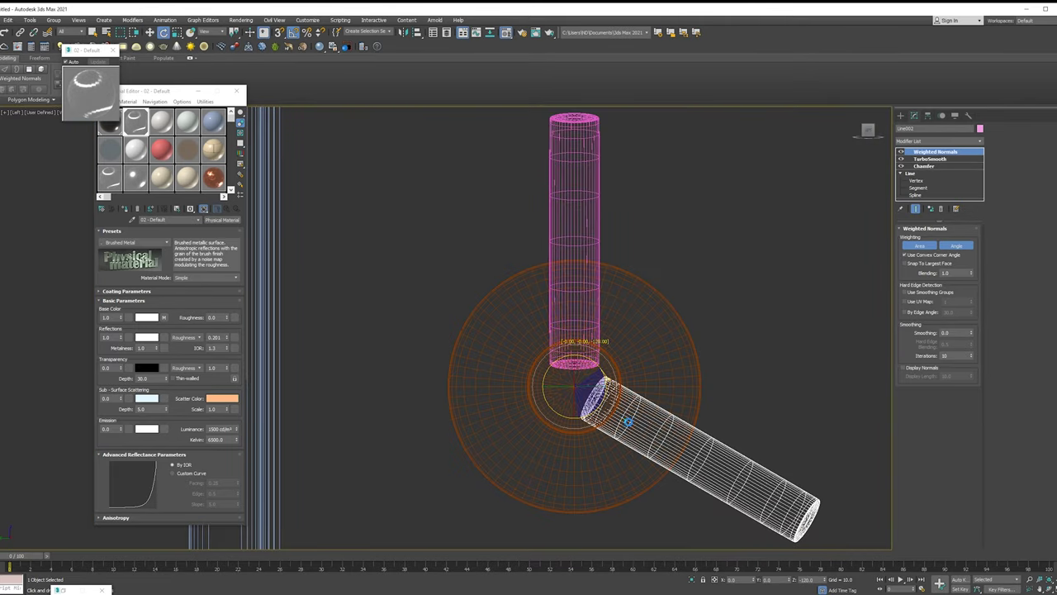
Confirm the clone, inspect the hub's central polygons, and open Line001's Pivot settings.
{"action": "left_click", "coordinate": [529, 342]}
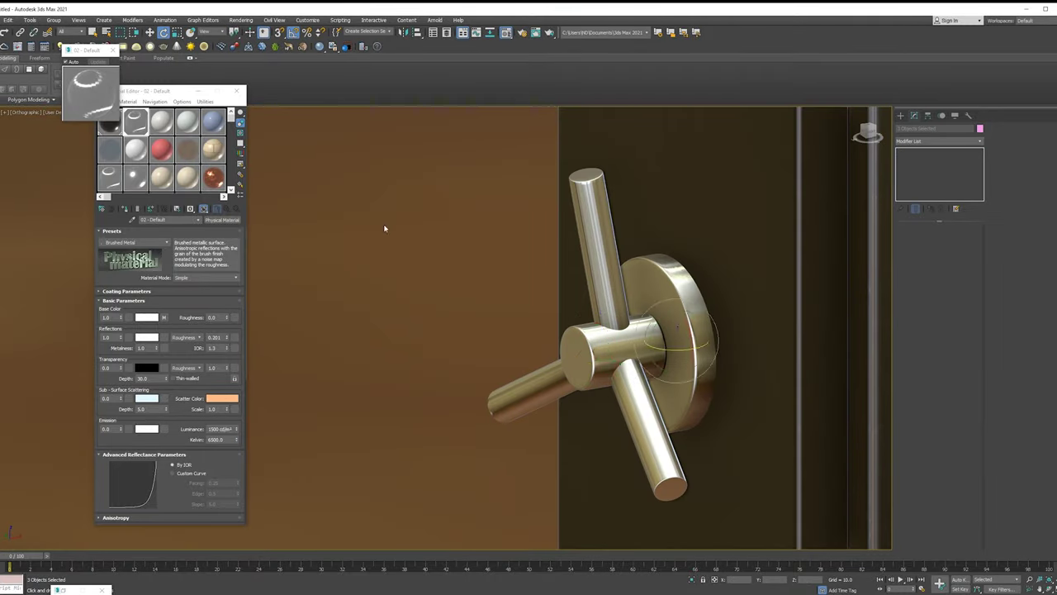
{"action": "left_click", "coordinate": [678, 287]}
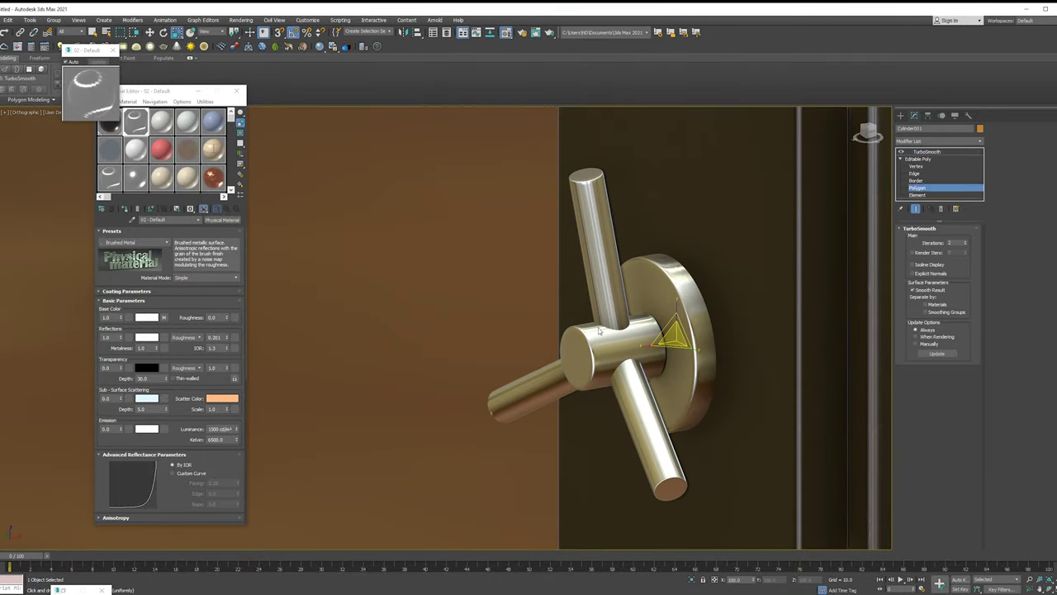
{"action": "left_click", "coordinate": [599, 347]}
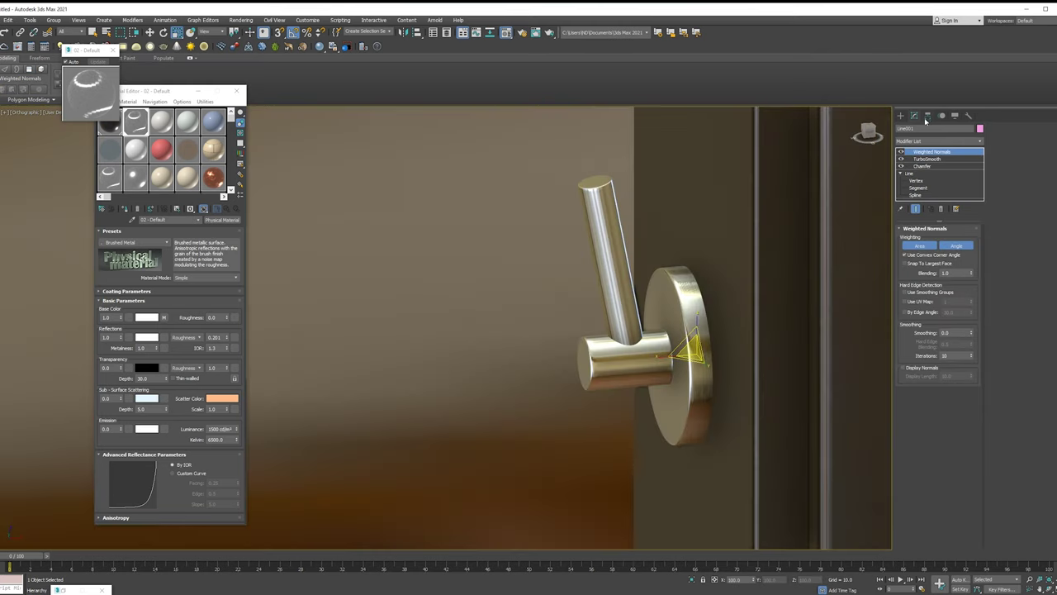
{"action": "left_click", "coordinate": [928, 117]}
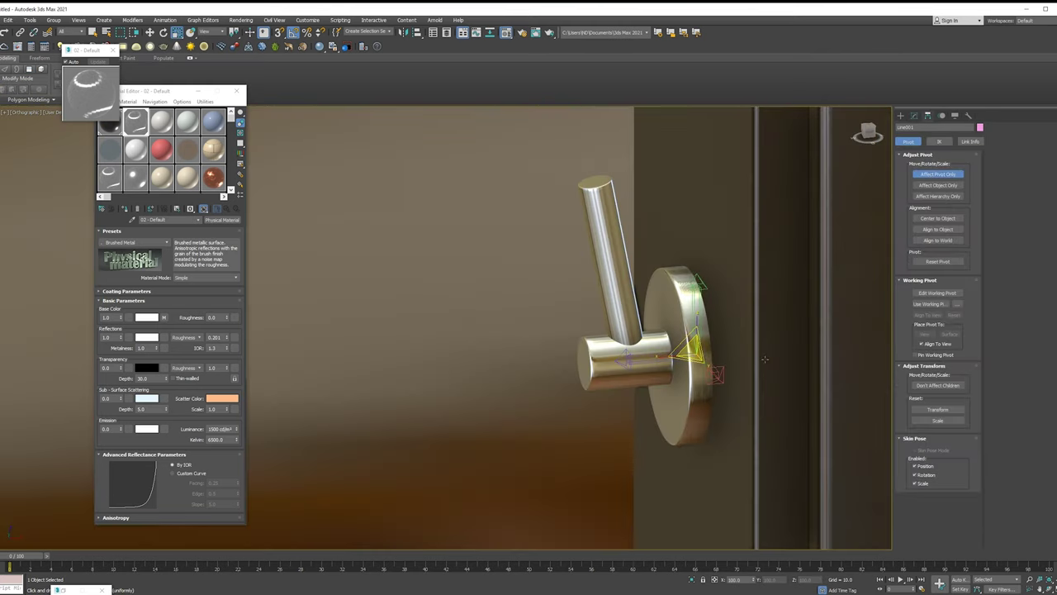
Lower the handle bar down into the hub cylinder.
{"action": "key", "text": "w"}
{"action": "left_click_drag", "start_coordinate": [611, 298], "coordinate": [620, 357]}
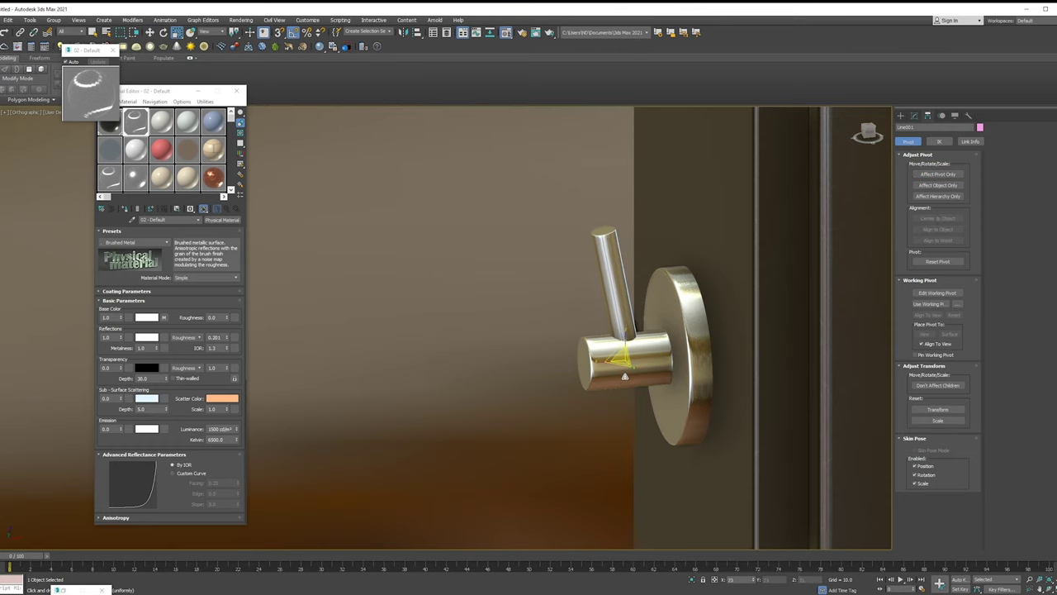
{"action": "middle_click_drag", "start_coordinate": [620, 357], "coordinate": [624, 336], "text": "alt"}
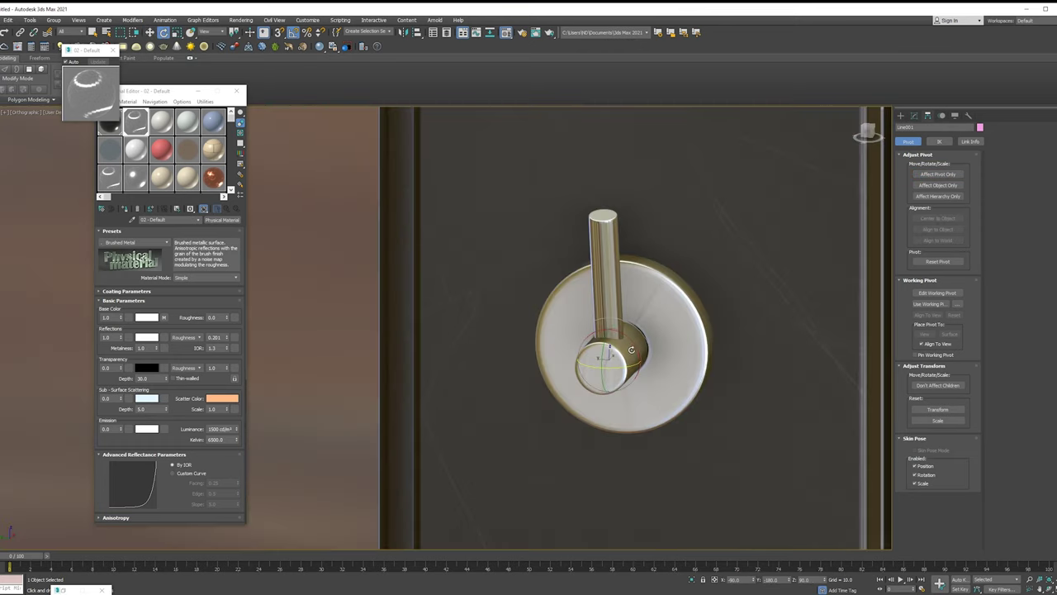
Shift-rotate the bar into 2 copies, forming a three-spoke handle.
{"action": "key", "text": "e"}
{"action": "left_click_drag", "start_coordinate": [624, 336], "coordinate": [660, 388], "text": "shift"}
{"action": "key", "text": "Escape"}
{"action": "left_click_drag", "start_coordinate": [623, 336], "coordinate": [656, 384], "text": "shift"}
{"action": "type", "text": "2"}
{"action": "key", "text": "Return"}
{"action": "middle_click_drag", "start_coordinate": [627, 347], "coordinate": [713, 276], "text": "alt"}
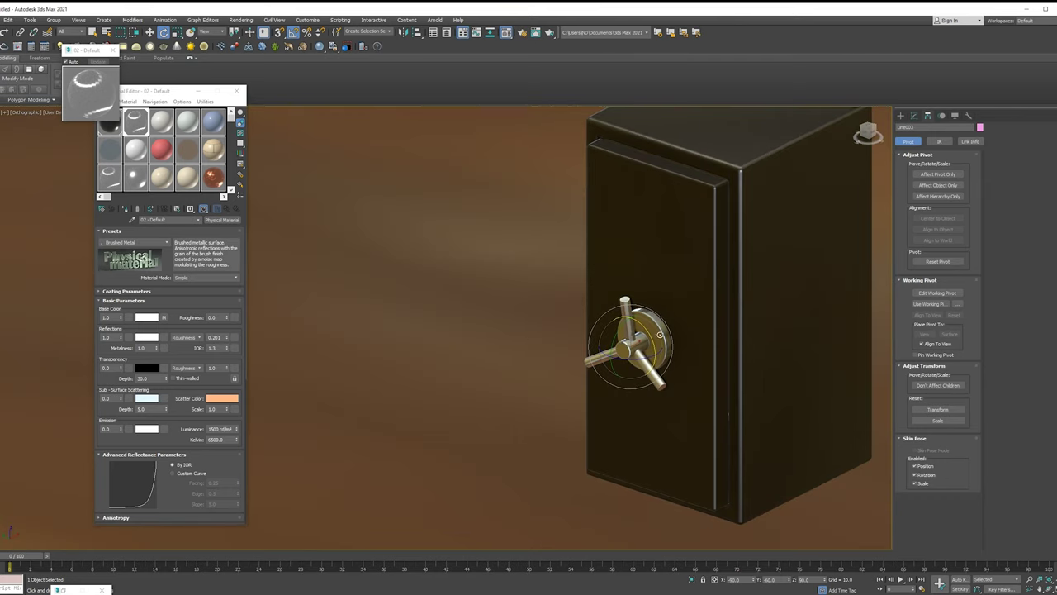
Hide the safe body and Shift-move a copy of the hub cylinder to the door edge.
{"action": "left_click", "coordinate": [683, 247]}
{"action": "key", "text": "alt+h"}
{"action": "left_click", "coordinate": [660, 264]}
{"action": "left_click", "coordinate": [654, 355]}
{"action": "key", "text": "w"}
{"action": "left_click_drag", "start_coordinate": [654, 355], "coordinate": [731, 338], "text": "shift"}
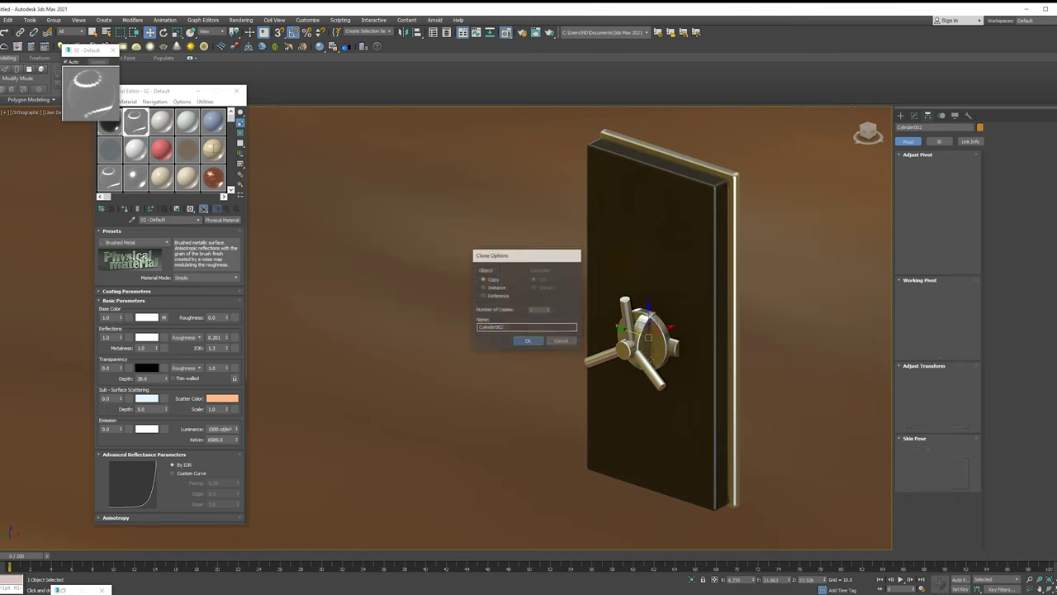
{"action": "key", "text": "Return"}
Adjust the copied cylinder and scale it down into a small bolt.
{"action": "scroll", "coordinate": [732, 338], "scroll_direction": "up", "scroll_amount": 5}
{"action": "left_click", "coordinate": [914, 114]}
{"action": "key", "text": "4"}
{"action": "middle_click_drag", "start_coordinate": [841, 331], "coordinate": [842, 428], "text": "alt"}
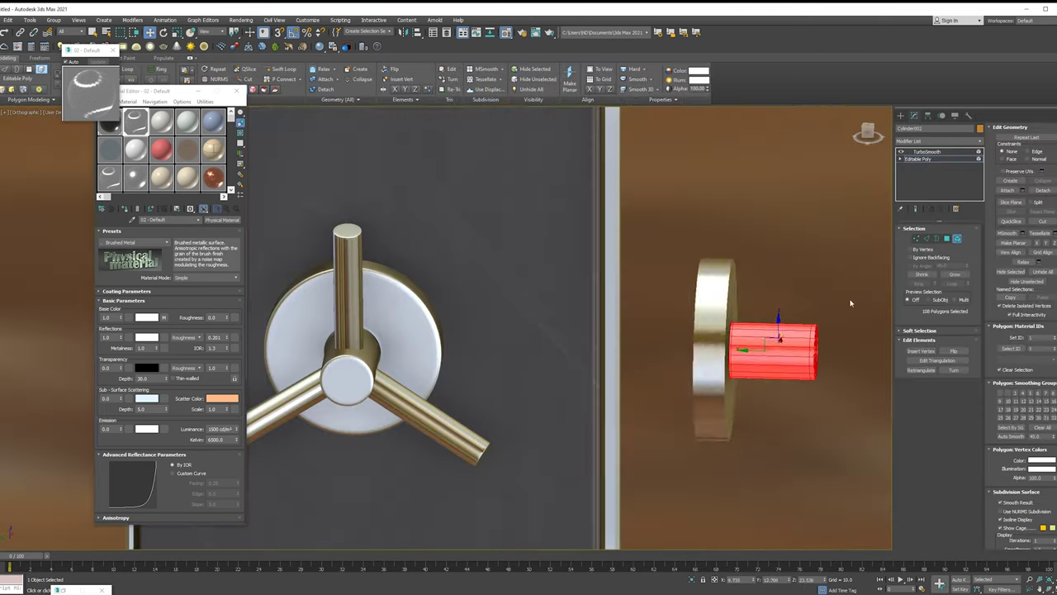
{"action": "left_click", "coordinate": [926, 151]}
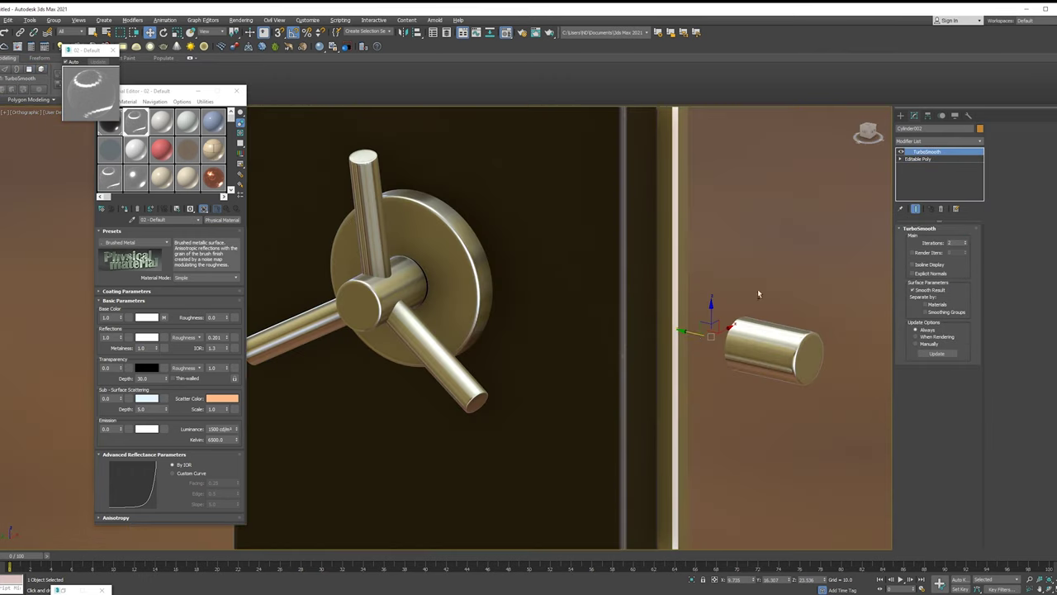
{"action": "mouse_move", "coordinate": [779, 313]}
{"action": "middle_mouse_down", "text": "alt"}
{"action": "mouse_move", "coordinate": [625, 322]}
{"action": "mouse_move", "coordinate": [654, 334]}
{"action": "middle_mouse_up", "text": "alt"}
{"action": "scroll", "coordinate": [625, 322], "scroll_direction": "down", "scroll_amount": 2}
{"action": "key", "text": "r"}
{"action": "scroll", "coordinate": [654, 334], "scroll_direction": "down", "scroll_amount": 3}
{"action": "scroll", "coordinate": [654, 335], "scroll_direction": "down", "scroll_amount": 3}
Clone the bolt into two more copies running down the door's opening edge.
{"action": "key", "text": "w"}
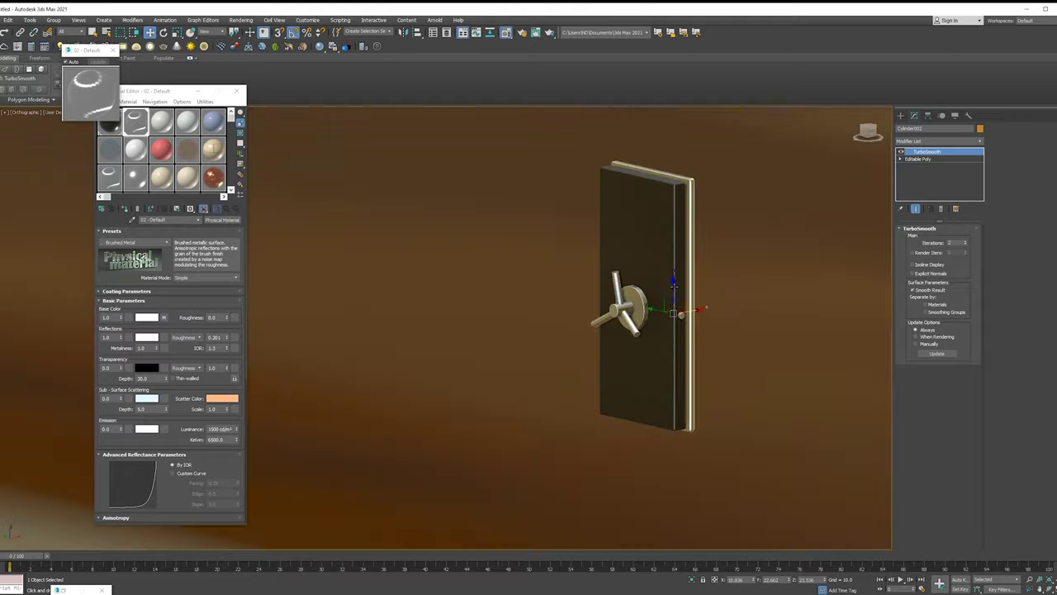
{"action": "left_click_drag", "start_coordinate": [675, 293], "coordinate": [680, 295], "text": "shift"}
{"action": "left_click", "coordinate": [534, 344]}
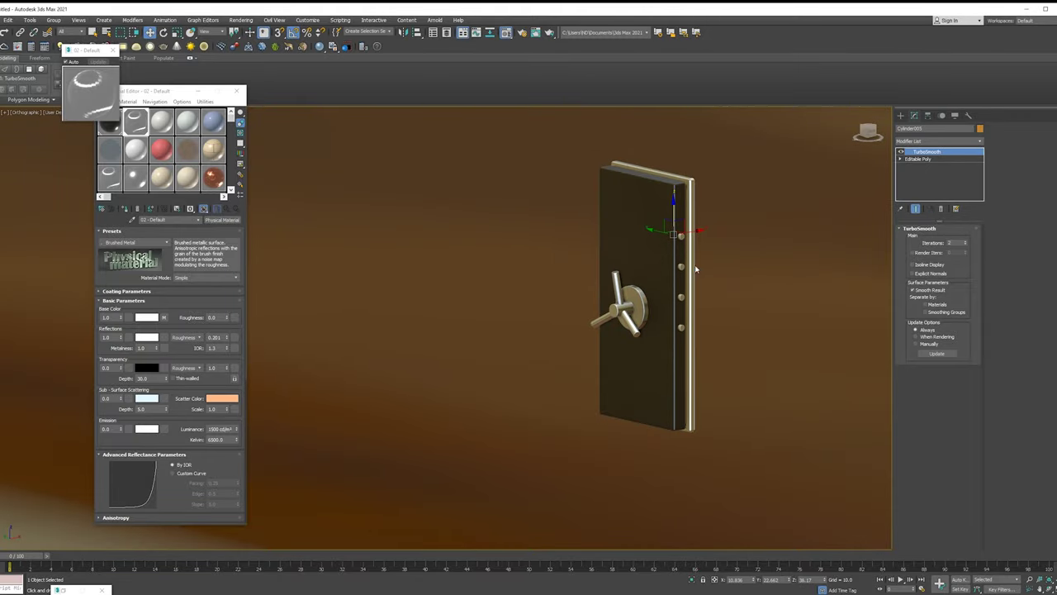
{"action": "left_click_drag", "start_coordinate": [683, 261], "coordinate": [683, 280]}
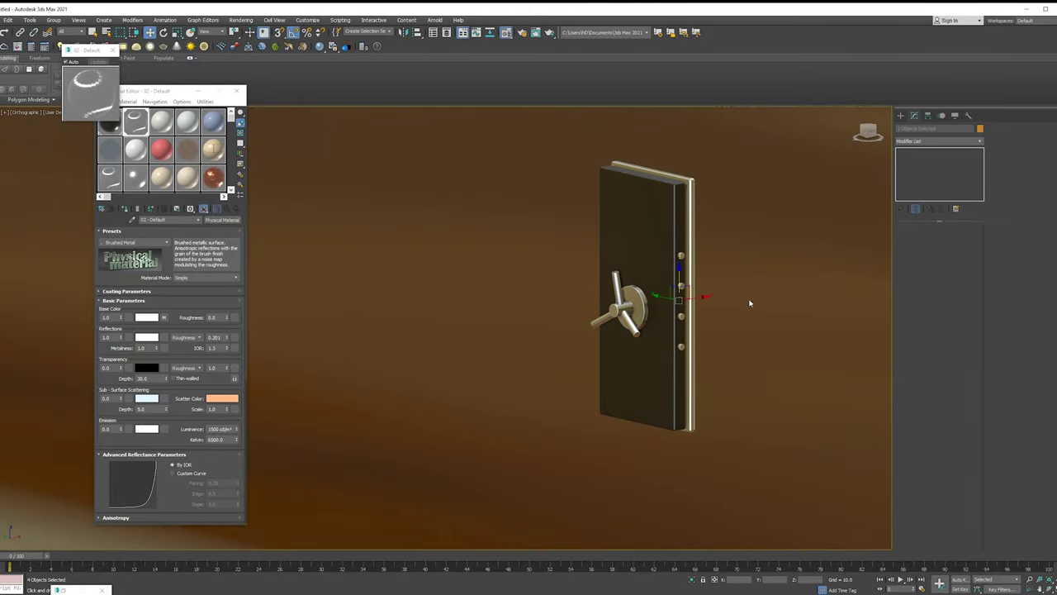
{"action": "scroll", "coordinate": [738, 272], "scroll_direction": "up", "scroll_amount": 4}
{"action": "scroll", "coordinate": [725, 265], "scroll_direction": "down", "scroll_amount": 4}
Shift-move a copy of the hub plate to sit above the handle.
{"action": "left_click", "coordinate": [660, 377]}
{"action": "left_click_drag", "start_coordinate": [672, 378], "coordinate": [672, 237], "text": "shift"}
{"action": "left_click", "coordinate": [555, 338]}
{"action": "middle_click_drag", "start_coordinate": [578, 314], "coordinate": [528, 297], "text": "alt"}
{"action": "scroll", "coordinate": [589, 279], "scroll_direction": "up", "scroll_amount": 4}
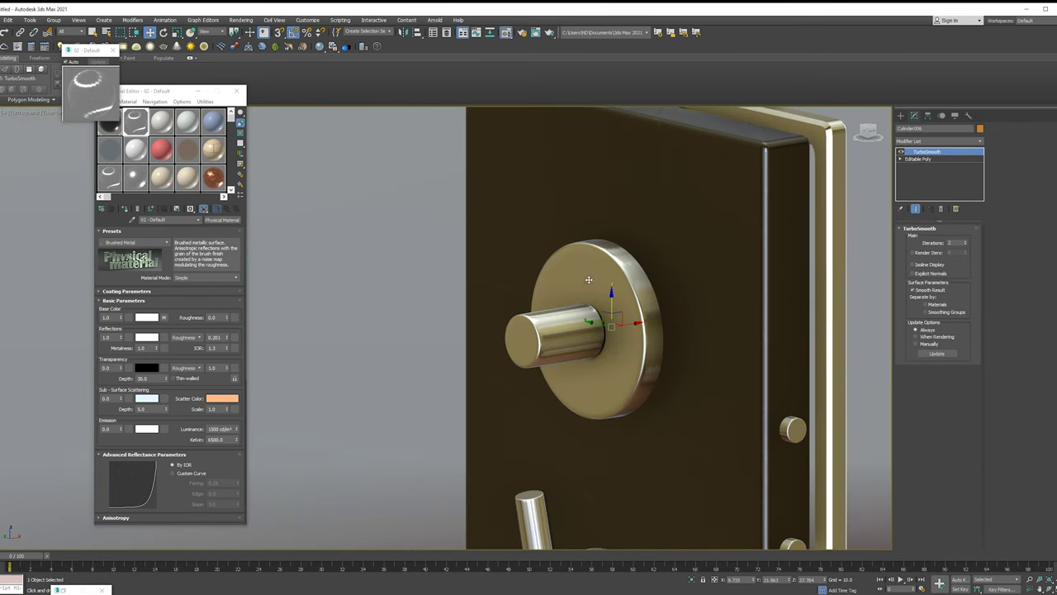
Remove the smoothing modifier and select the plate rim and shaft polygons.
{"action": "right_click", "coordinate": [925, 155]}
{"action": "left_click", "coordinate": [929, 165]}
{"action": "key", "text": "4"}
{"action": "left_click", "coordinate": [652, 302]}
{"action": "left_click", "coordinate": [655, 294], "text": "shift"}
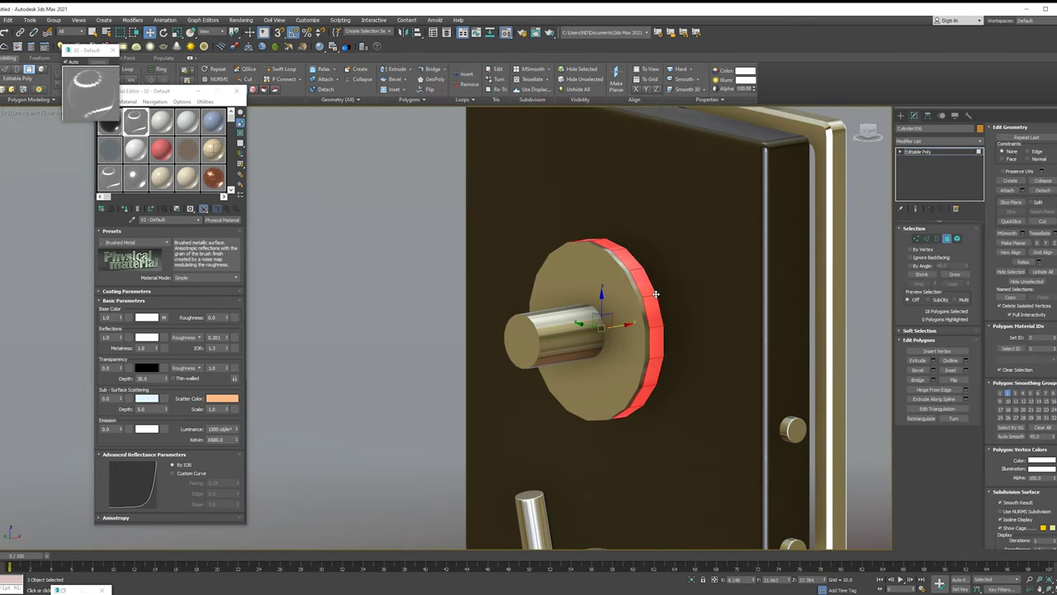
{"action": "left_click", "coordinate": [533, 347]}
{"action": "left_click", "coordinate": [954, 274]}
{"action": "middle_click_drag", "start_coordinate": [520, 285], "coordinate": [578, 314], "text": "alt"}
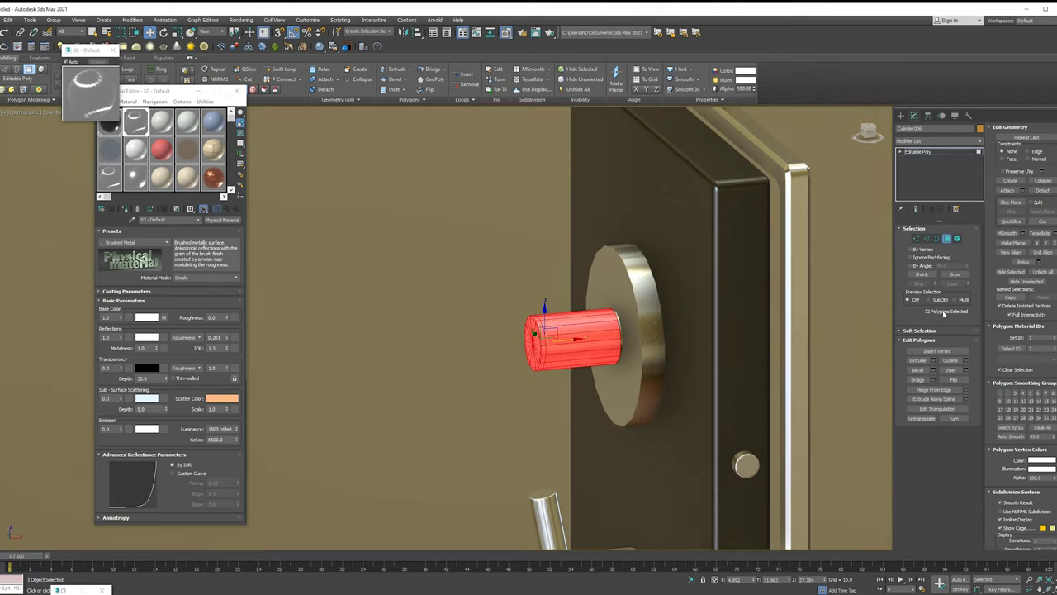
Select the cone's back open border and Shift-scale it outward into a flange.
{"action": "key", "text": "1"}
{"action": "scroll", "coordinate": [682, 378], "scroll_direction": "up", "scroll_amount": 3}
{"action": "middle_click_drag", "start_coordinate": [682, 378], "coordinate": [686, 309], "text": "alt"}
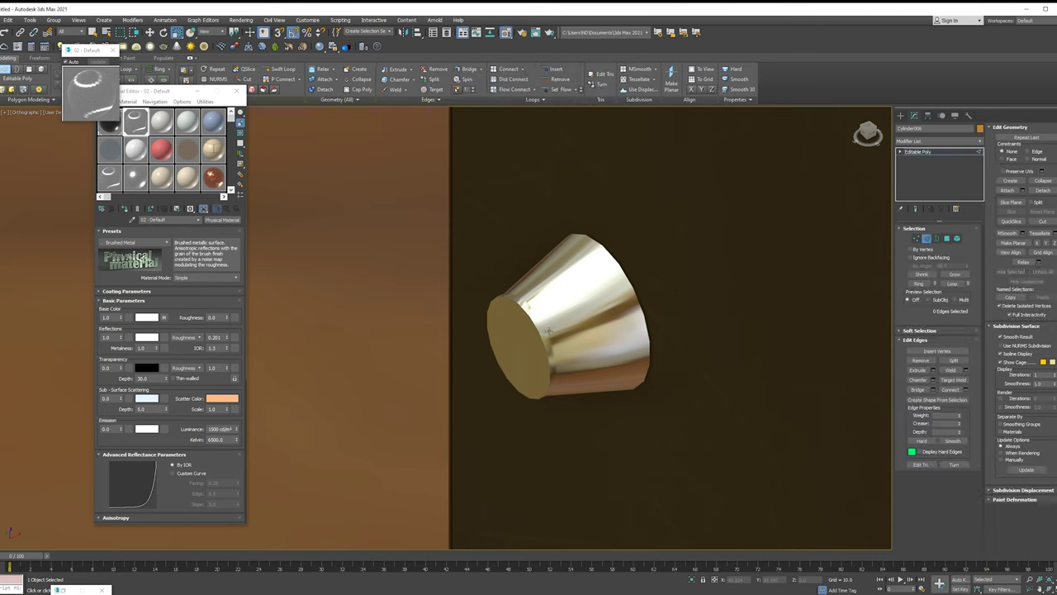
{"action": "left_click", "coordinate": [508, 219]}
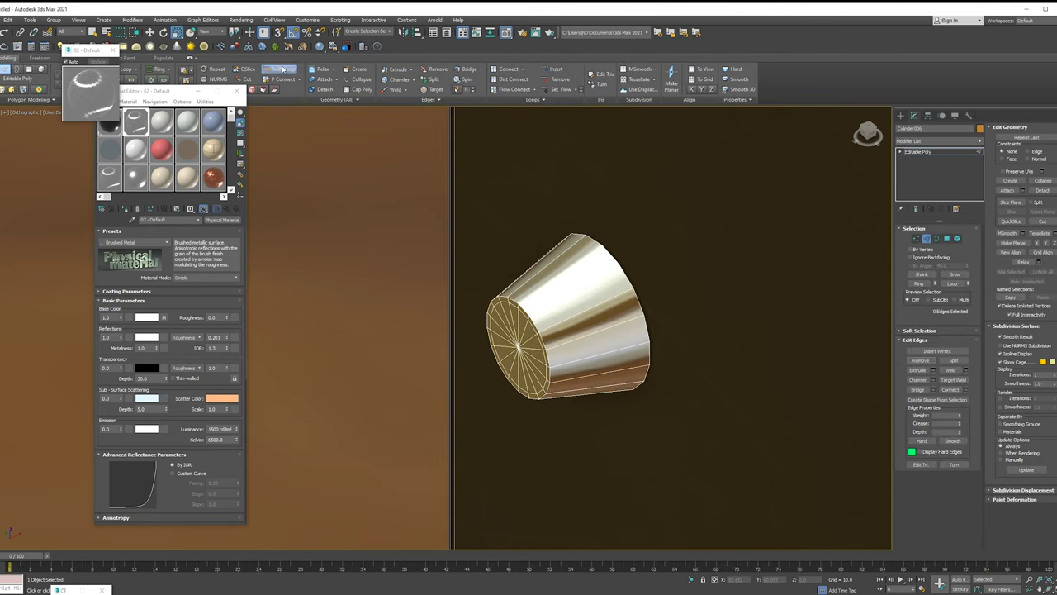
{"action": "key", "text": "3"}
{"action": "left_click", "coordinate": [613, 291]}
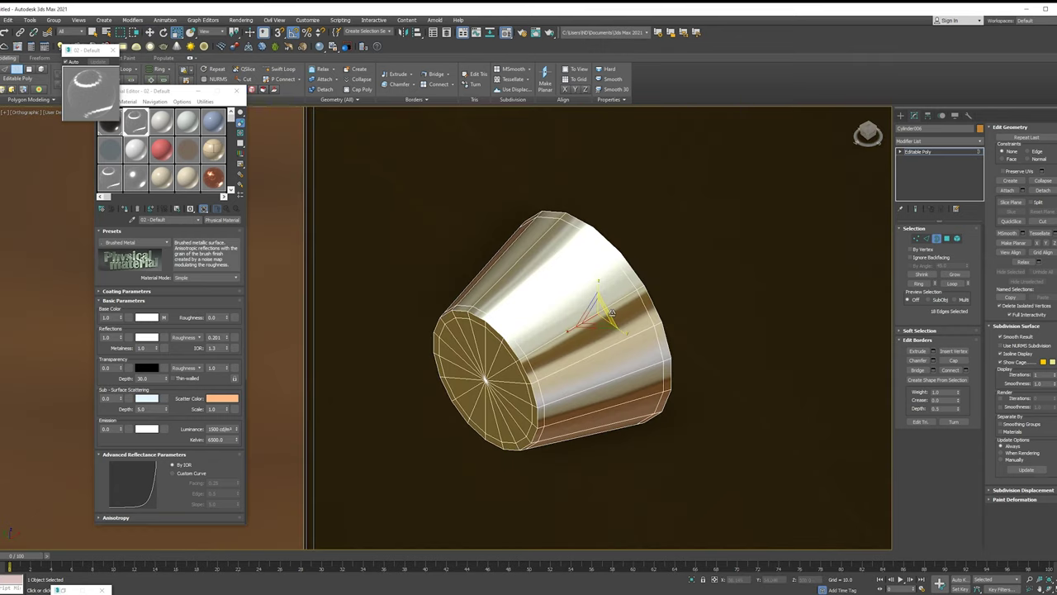
{"action": "left_click_drag", "start_coordinate": [601, 312], "coordinate": [625, 311], "text": "shift"}
Exit isolation, move the cone against the door, and select its side polygon ring.
{"action": "key", "text": "alt+q"}
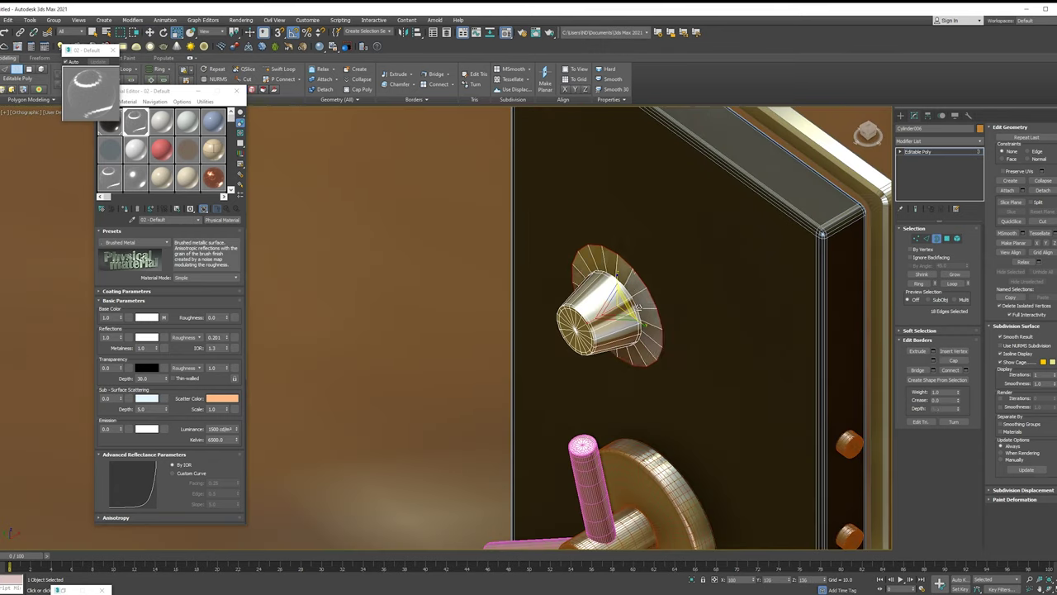
{"action": "key", "text": "w"}
{"action": "middle_click_drag", "start_coordinate": [642, 307], "coordinate": [644, 295], "text": "alt"}
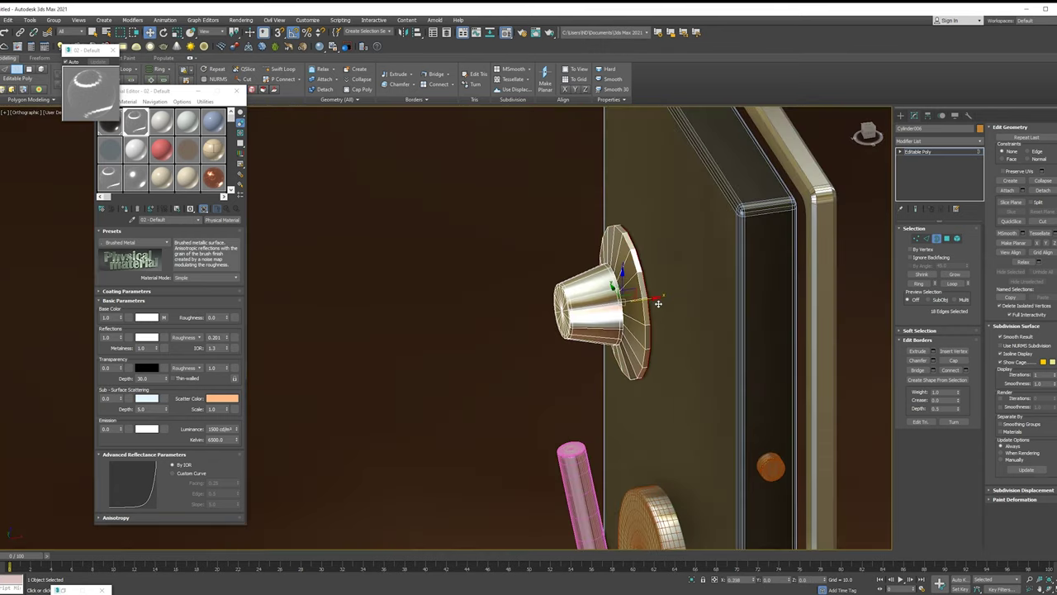
{"action": "left_click", "coordinate": [937, 237]}
{"action": "key", "text": "z"}
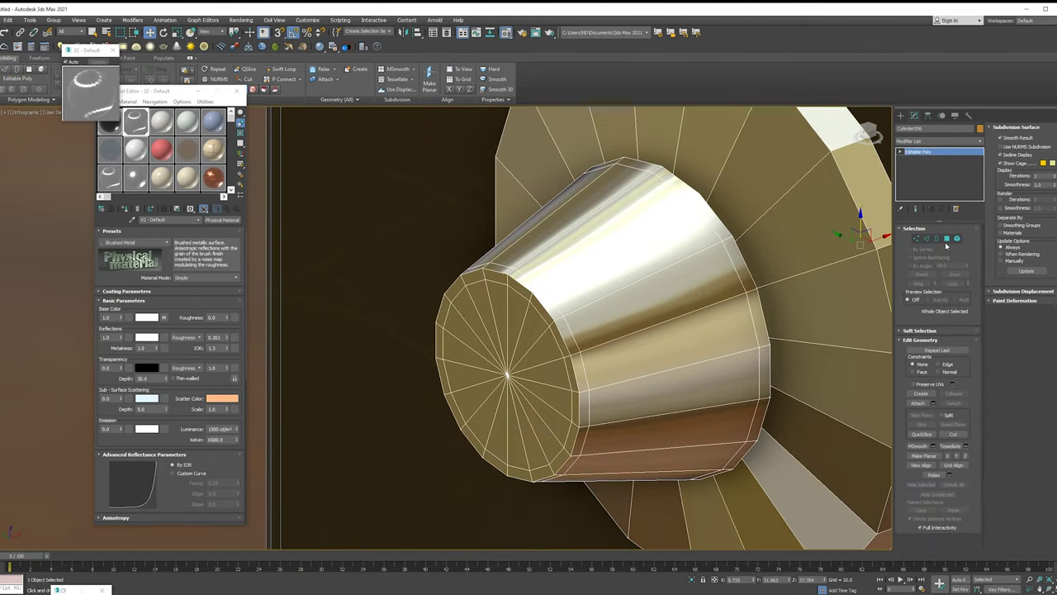
{"action": "left_click", "coordinate": [947, 238]}
{"action": "left_click", "coordinate": [628, 291]}
{"action": "key", "text": "ctrl+a"}
Bevel the cone's side polygons with a slight outline and negative height into grooves.
{"action": "key", "text": "z"}
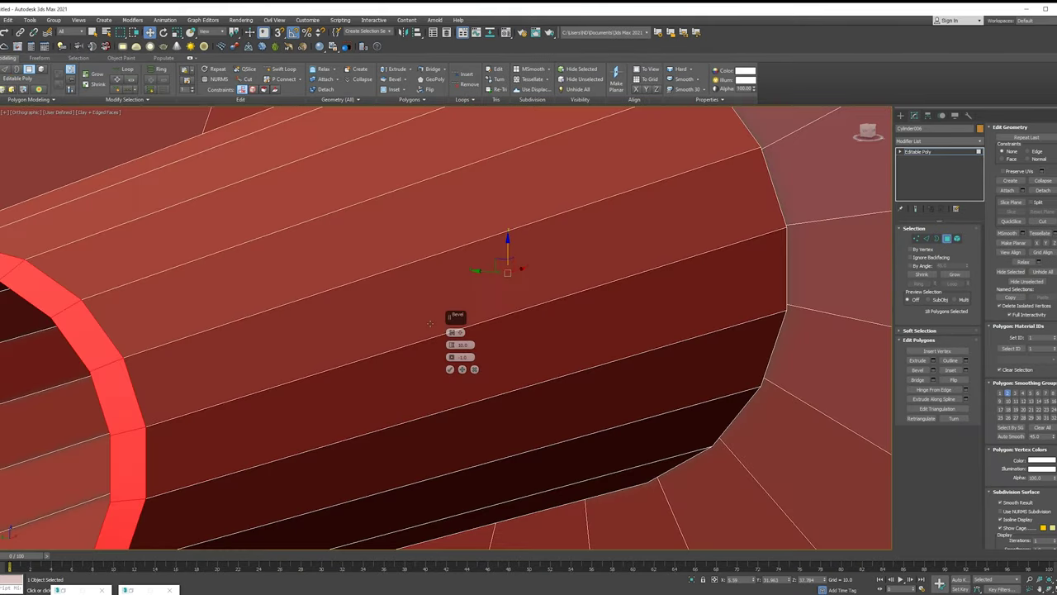
{"action": "left_click_drag", "start_coordinate": [451, 345], "coordinate": [480, 147]}
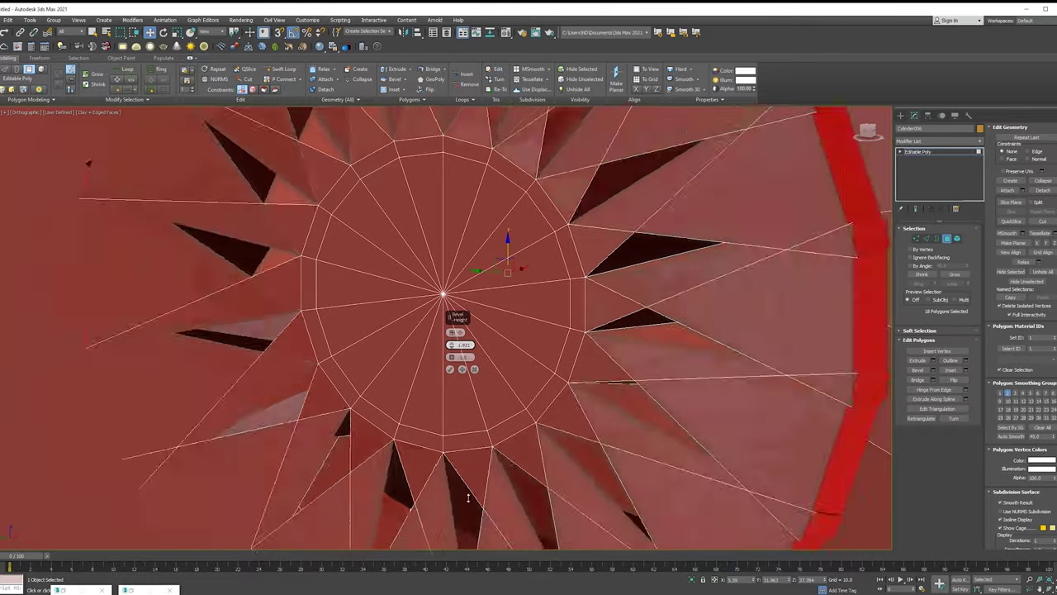
{"action": "left_click_drag", "start_coordinate": [461, 357], "coordinate": [467, 235]}
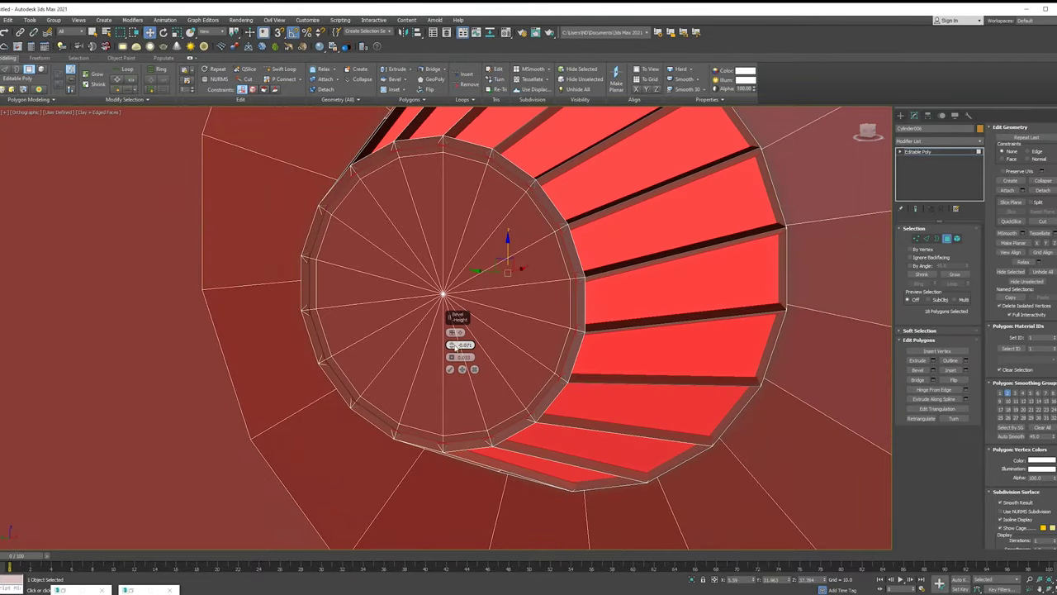
{"action": "left_click_drag", "start_coordinate": [455, 347], "coordinate": [455, 334]}
{"action": "left_click", "coordinate": [450, 369]}
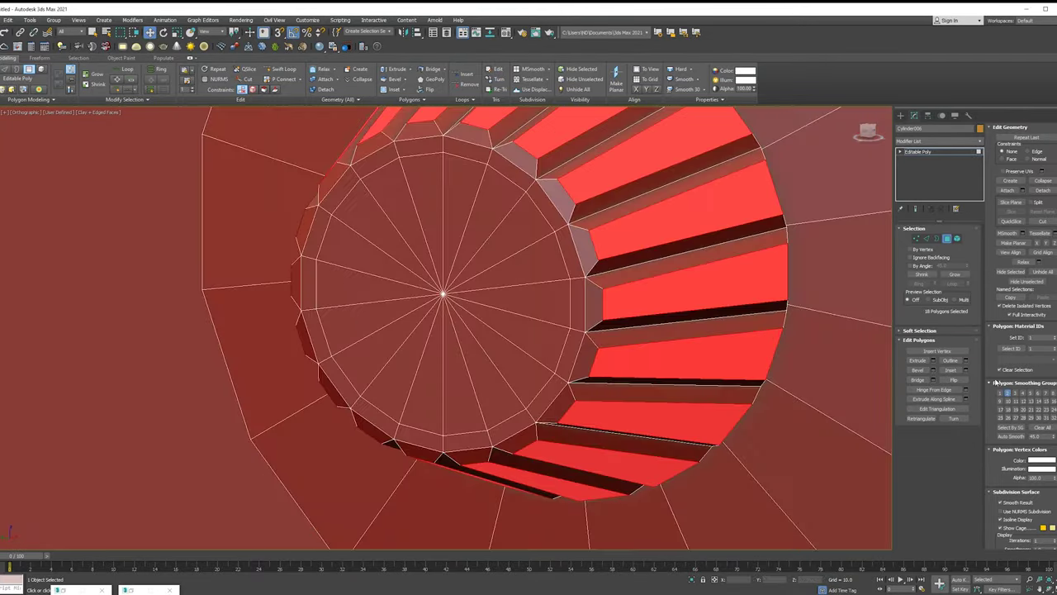
Grow the polygon selection across the inner ring and the flange.
{"action": "left_click", "coordinate": [954, 274]}
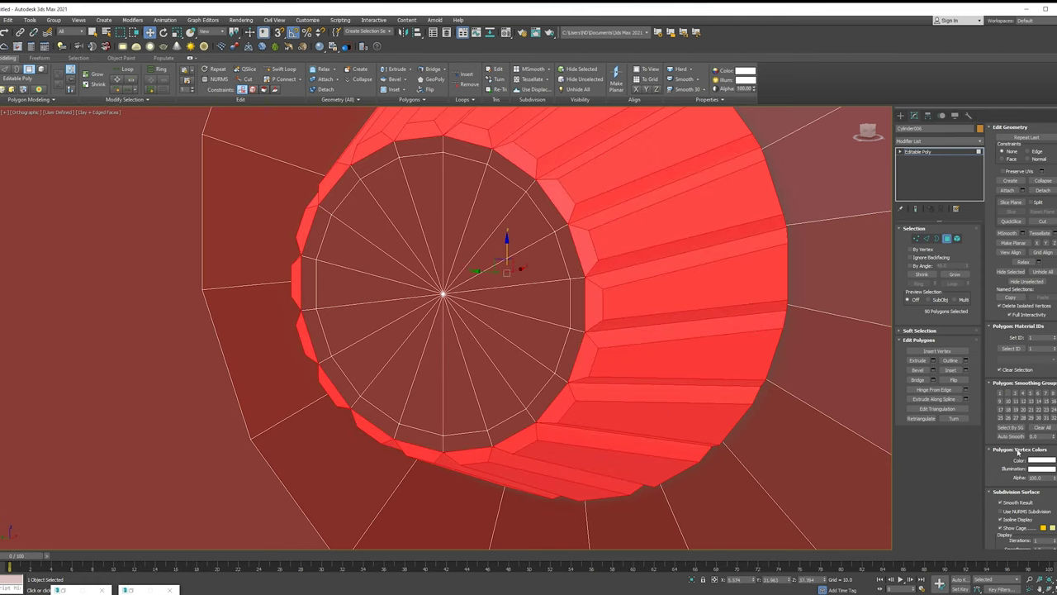
{"action": "left_click", "coordinate": [947, 239]}
{"action": "middle_click_drag", "start_coordinate": [578, 298], "coordinate": [616, 268], "text": "alt"}
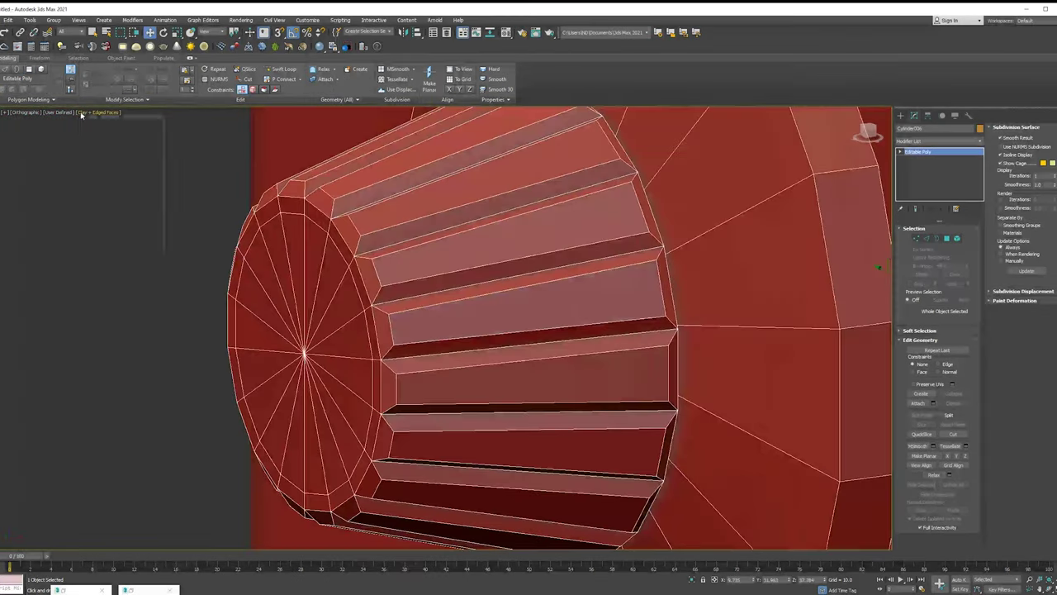
{"action": "scroll", "coordinate": [615, 269], "scroll_direction": "down", "scroll_amount": 3}
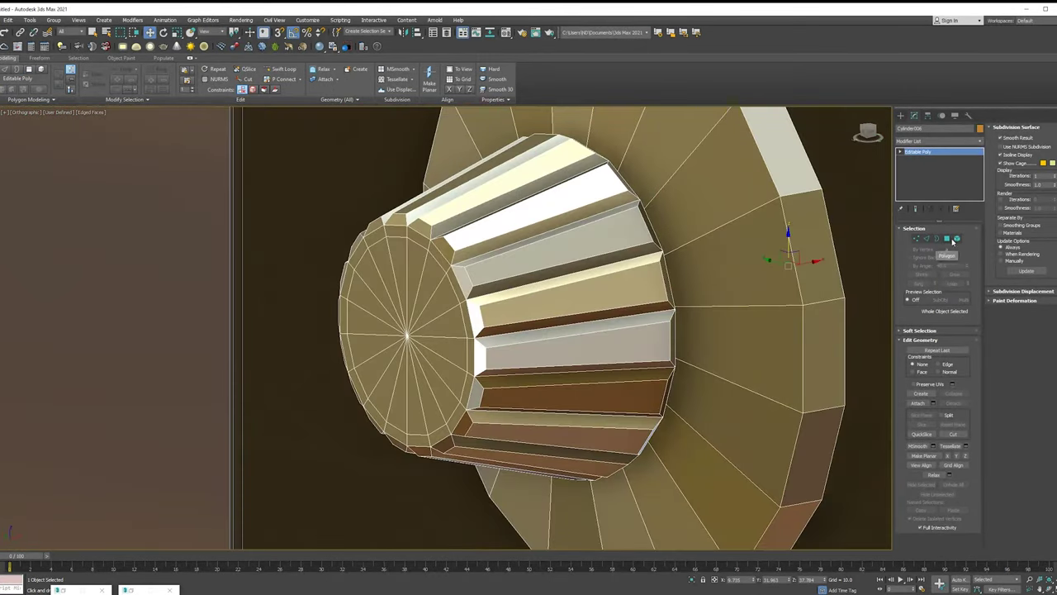
{"action": "left_click", "coordinate": [947, 238]}
{"action": "key", "text": "ctrl+Page_Up"}
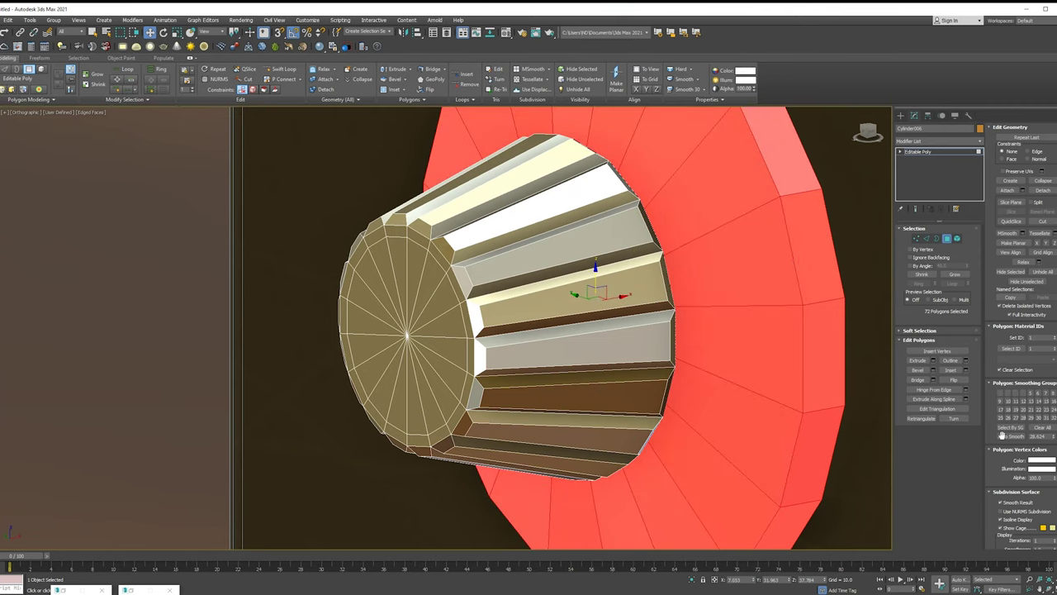
{"action": "left_click", "coordinate": [948, 239]}
Add TurboSmooth to the knob, separated by smoothing groups, with Iterations 2.
{"action": "left_click", "coordinate": [939, 142]}
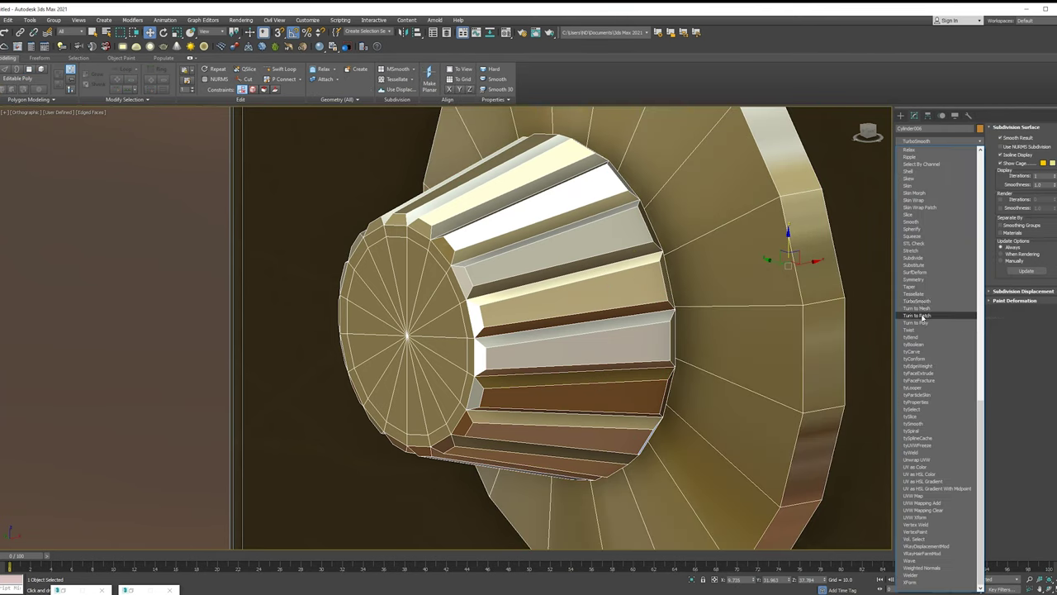
{"action": "left_click", "coordinate": [917, 301]}
{"action": "left_click", "coordinate": [925, 312]}
{"action": "left_click", "coordinate": [966, 241]}
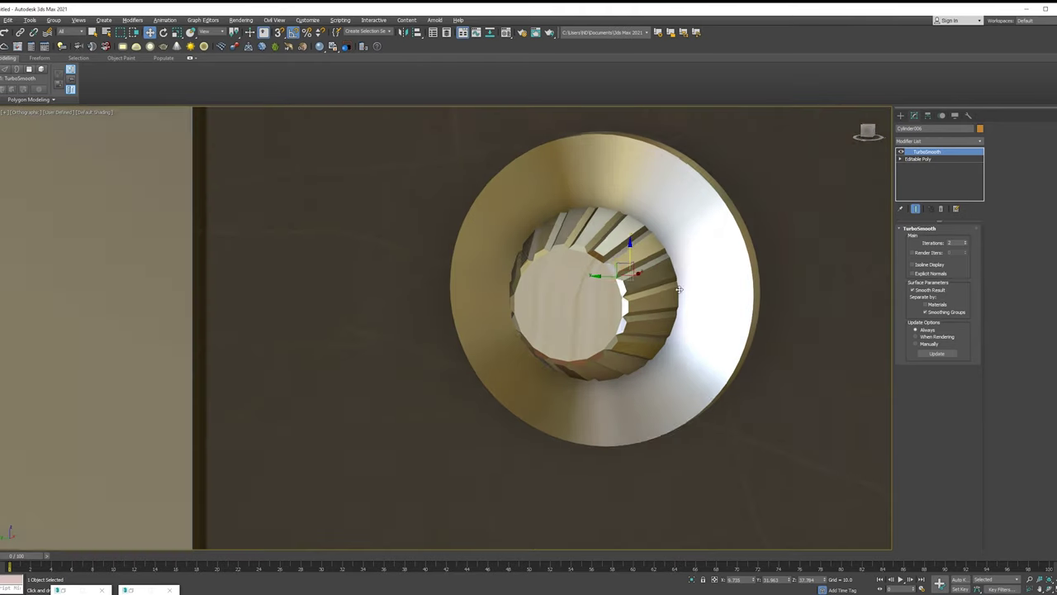
{"action": "left_click", "coordinate": [939, 141]}
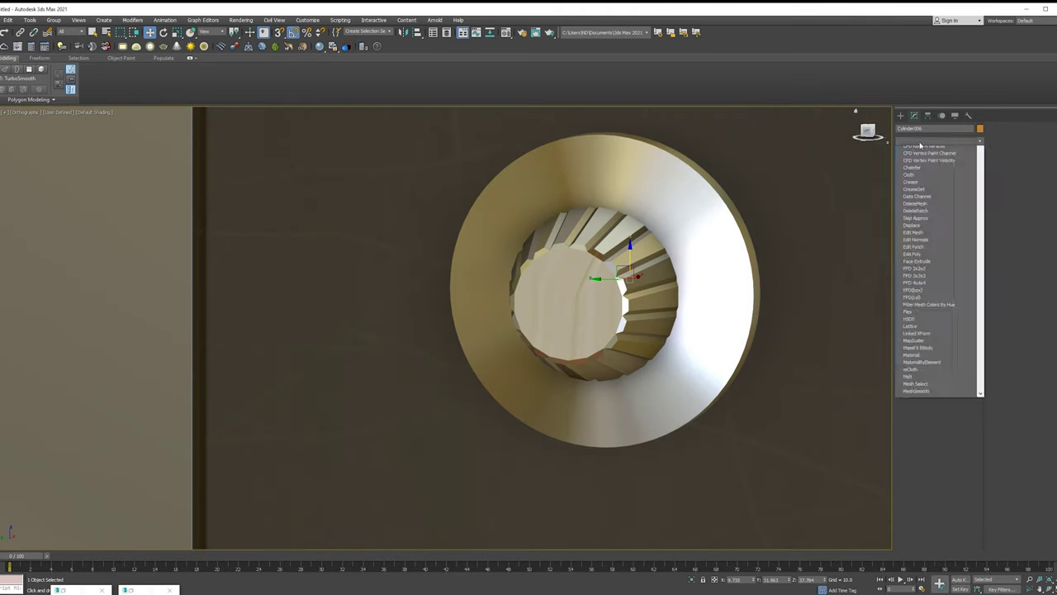
Inspect the knob's flange polygons from the front, then bring up the Material Editor.
{"action": "left_click", "coordinate": [917, 468]}
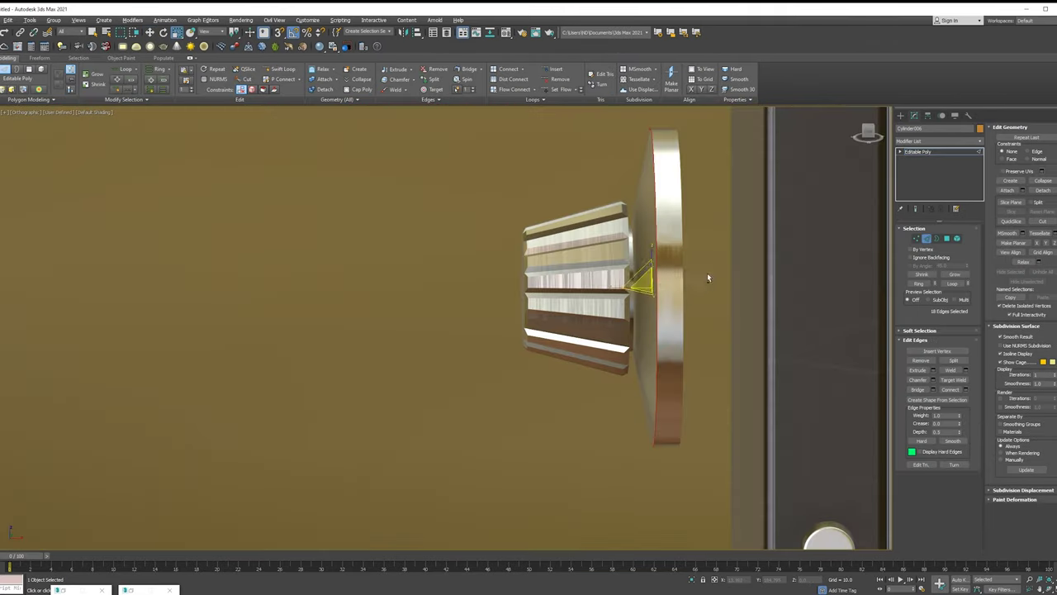
{"action": "middle_click_drag", "start_coordinate": [689, 288], "coordinate": [701, 276], "text": "alt"}
{"action": "key", "text": "4"}
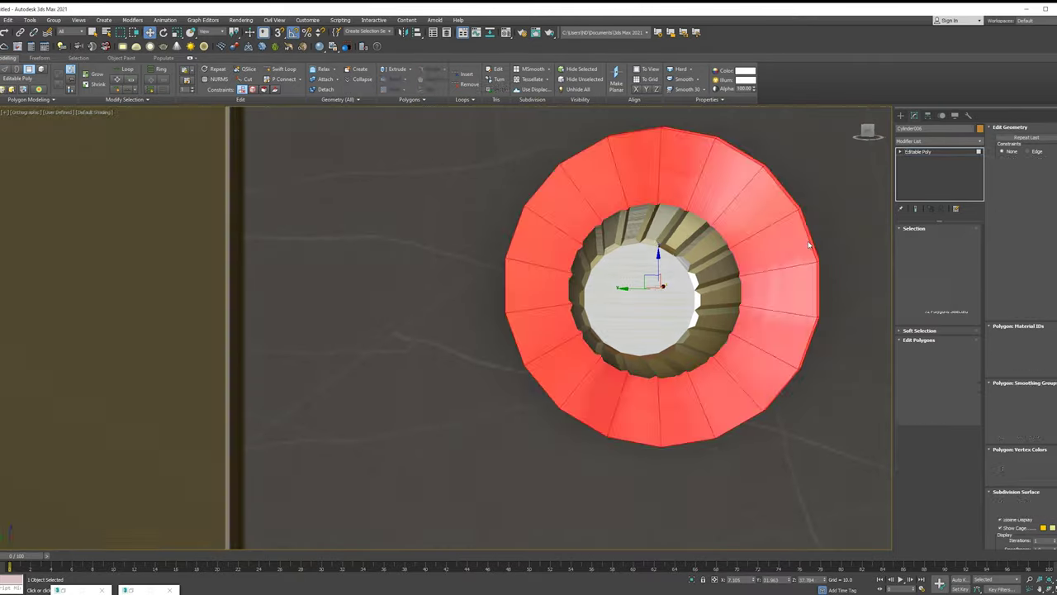
{"action": "middle_click_drag", "start_coordinate": [832, 243], "coordinate": [769, 242], "text": "alt"}
{"action": "key", "text": "F2"}
{"action": "key", "text": "F2"}
{"action": "key", "text": "4"}
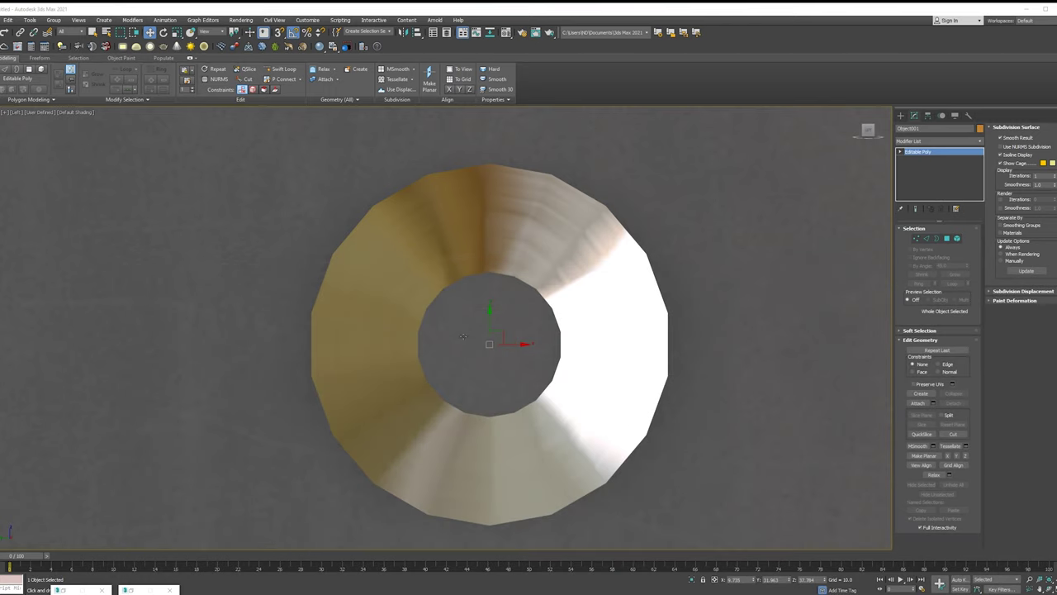
{"action": "key", "text": "m"}
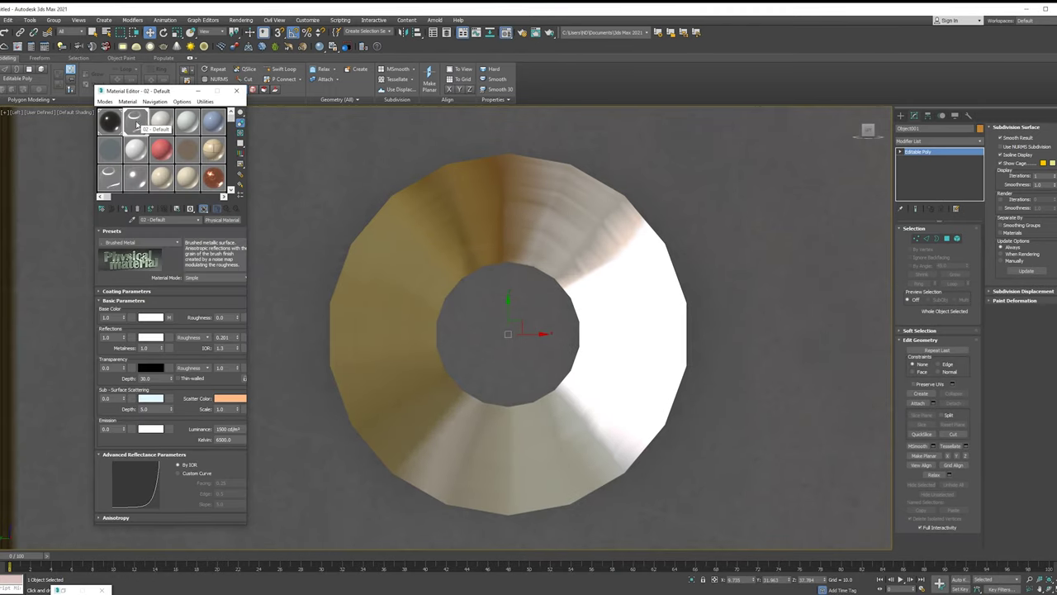
Assign the fourth material slot's material to the ring.
{"action": "left_click", "coordinate": [140, 126]}
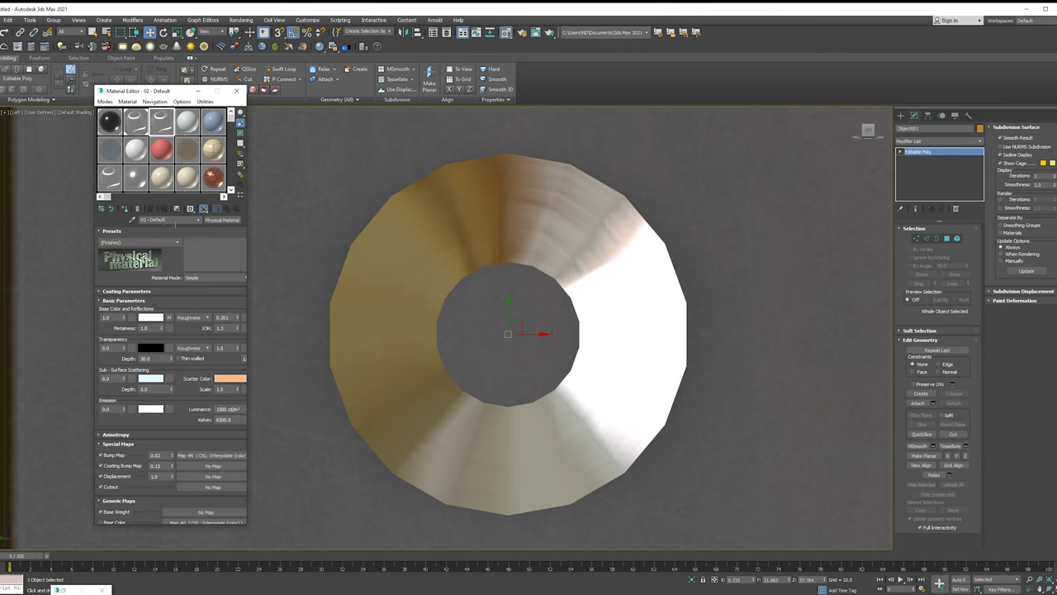
{"action": "type", "text": "3"}
{"action": "right_click", "coordinate": [353, 235]}
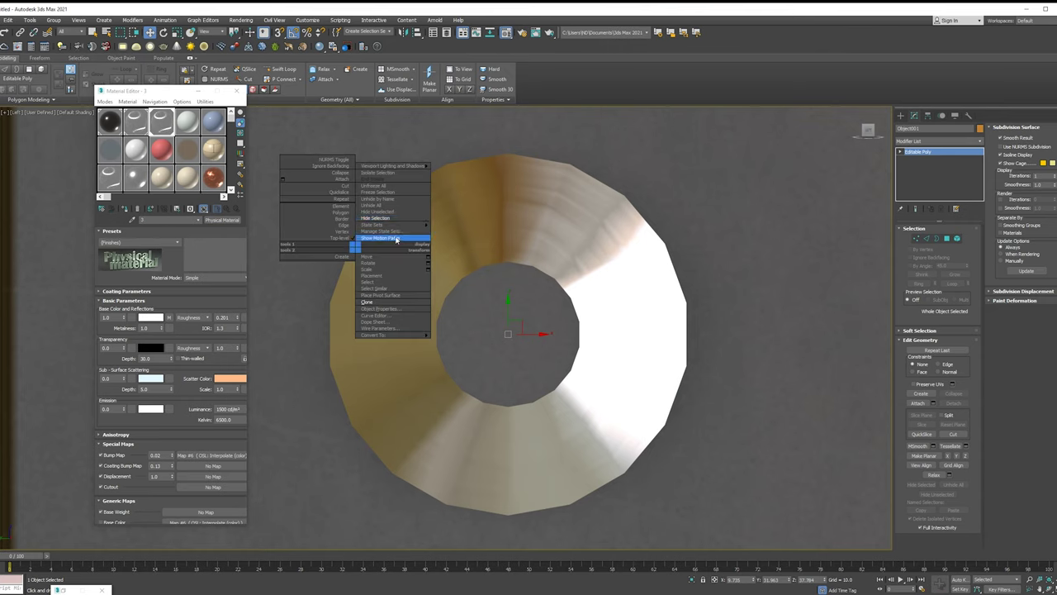
{"action": "left_click", "coordinate": [395, 214]}
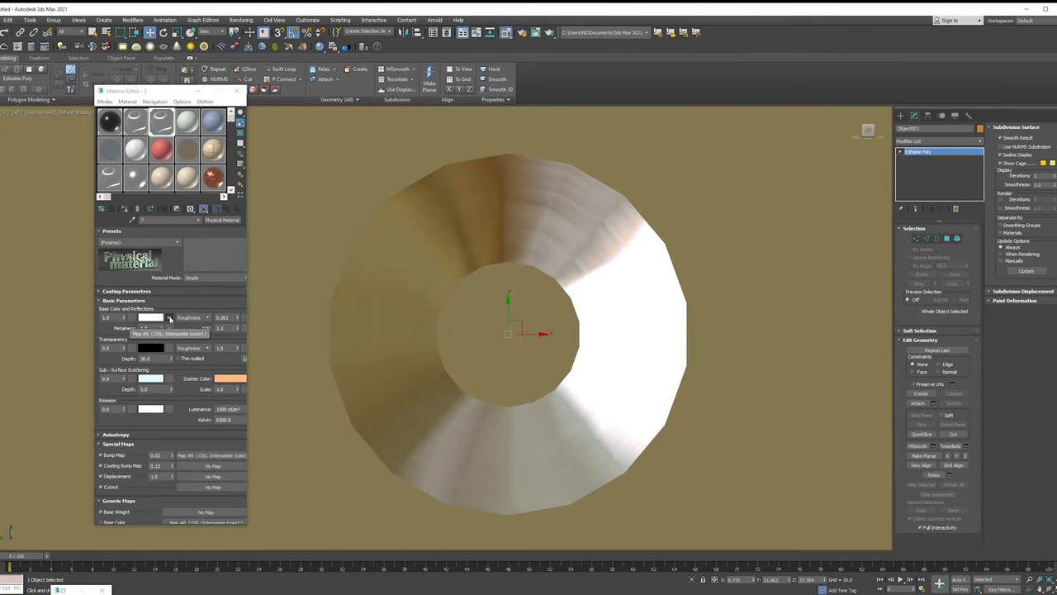
{"action": "scroll", "coordinate": [198, 374], "scroll_direction": "down", "scroll_amount": 1}
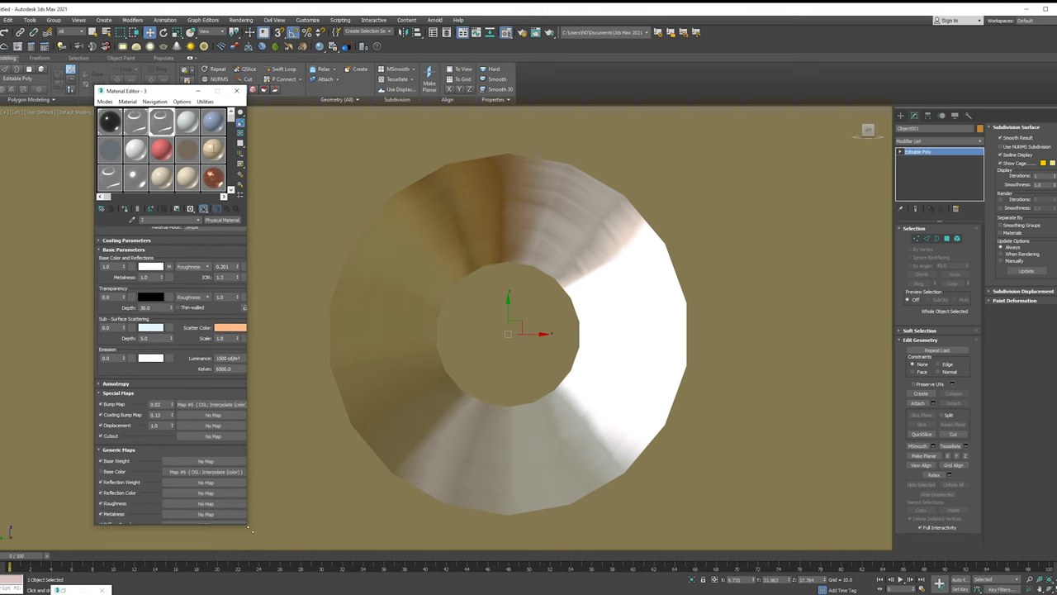
{"action": "scroll", "coordinate": [171, 260], "scroll_direction": "up", "scroll_amount": 1}
{"action": "left_click", "coordinate": [140, 242]}
{"action": "left_click", "coordinate": [132, 258]}
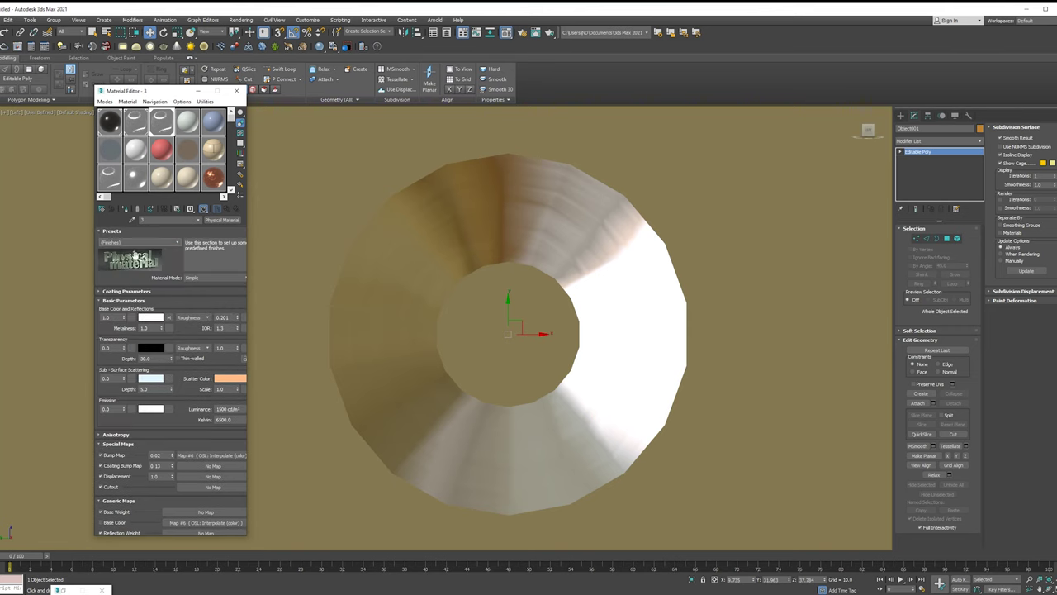
{"action": "left_click", "coordinate": [189, 124]}
{"action": "left_click", "coordinate": [125, 208]}
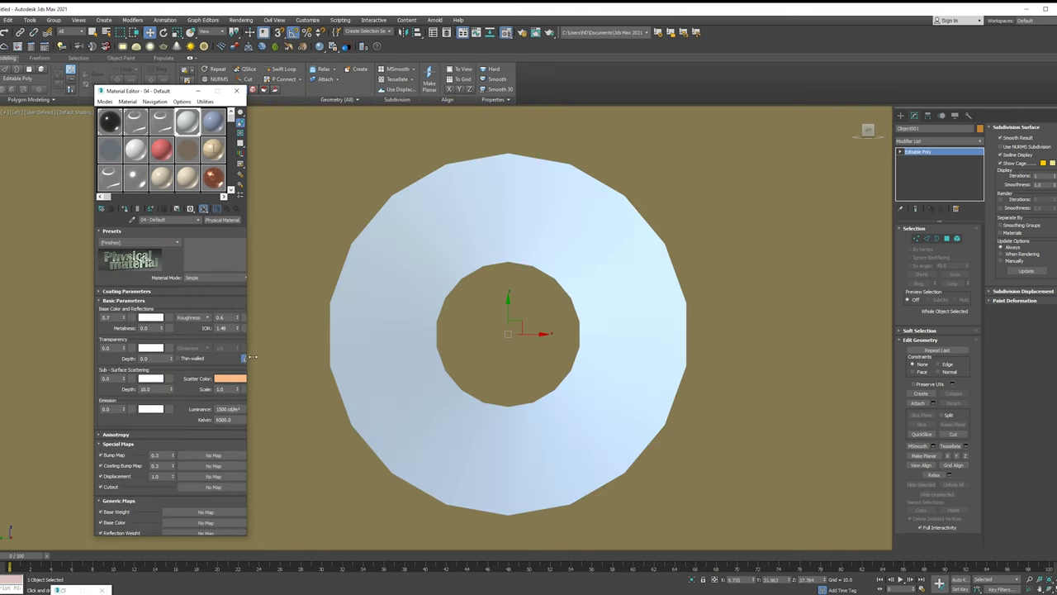
Switch the material to Advanced mode and load the dial image as its Base Color bitmap.
{"action": "left_click_drag", "start_coordinate": [137, 91], "coordinate": [159, 90]}
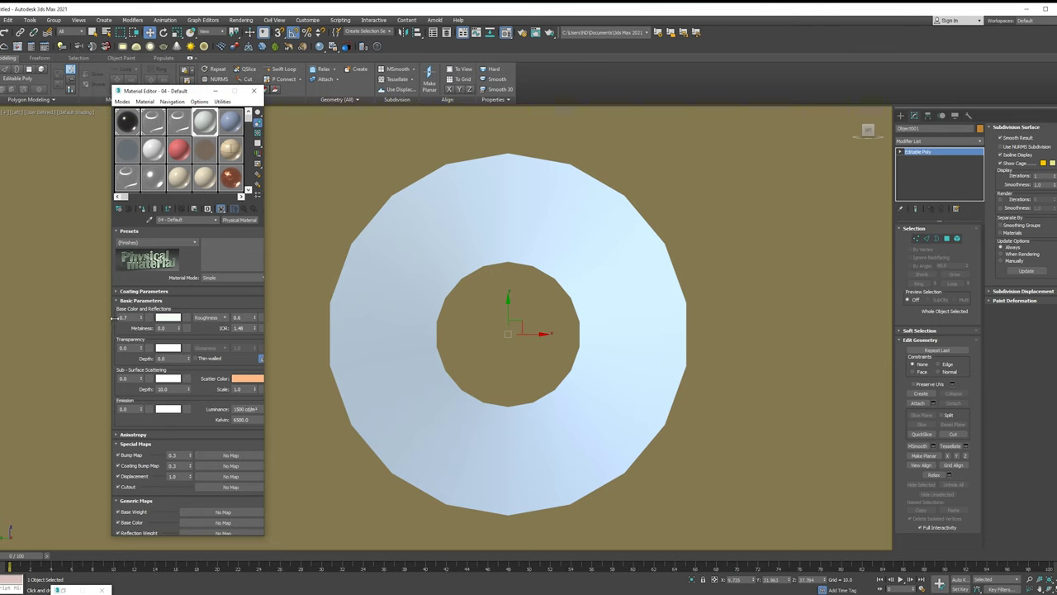
{"action": "left_click", "coordinate": [238, 278]}
{"action": "left_click", "coordinate": [223, 296]}
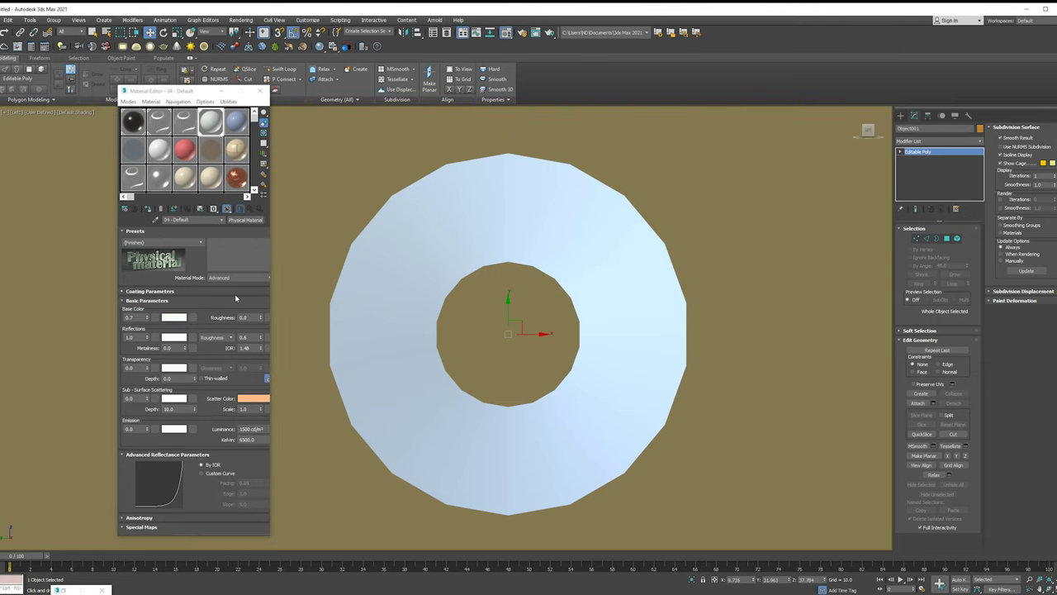
{"action": "left_click", "coordinate": [199, 322]}
{"action": "double_click", "coordinate": [826, 190]}
{"action": "double_click", "coordinate": [52, 87]}
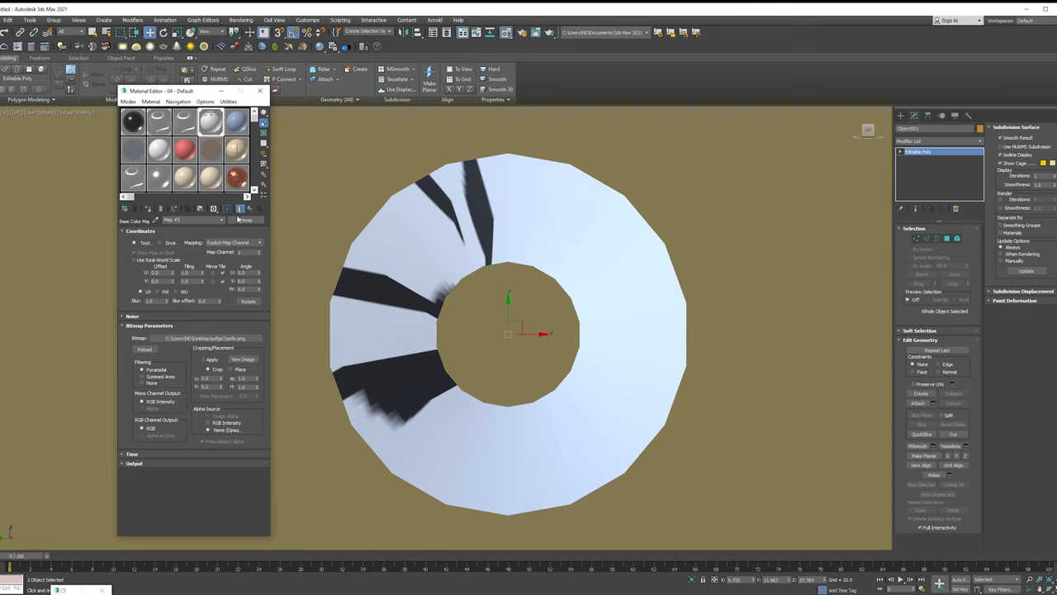
Add UVW Map to the ring and collapse it into the mesh.
{"action": "left_click", "coordinate": [939, 141]}
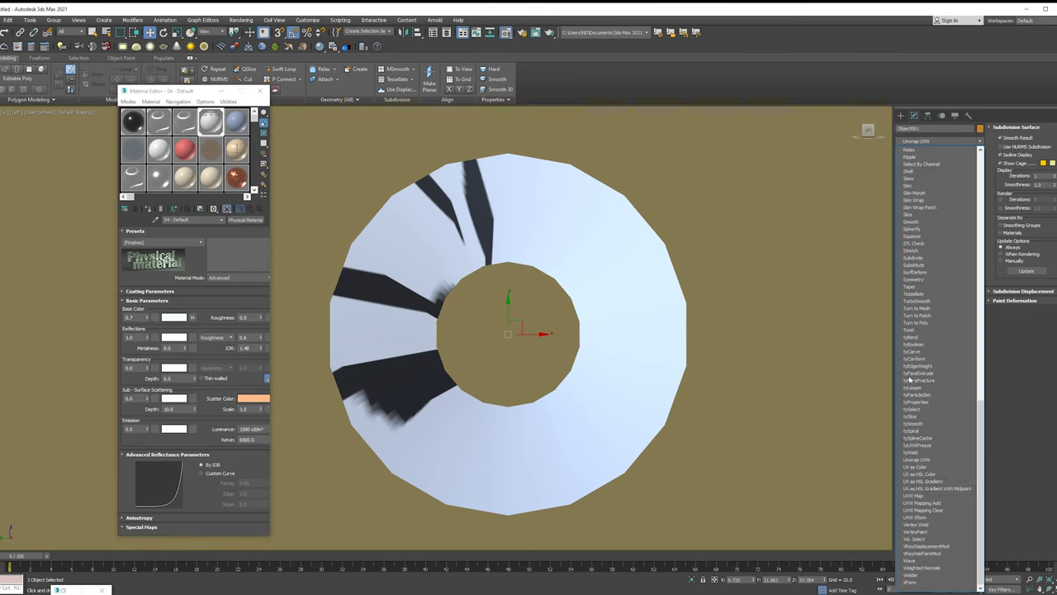
{"action": "left_click", "coordinate": [925, 494]}
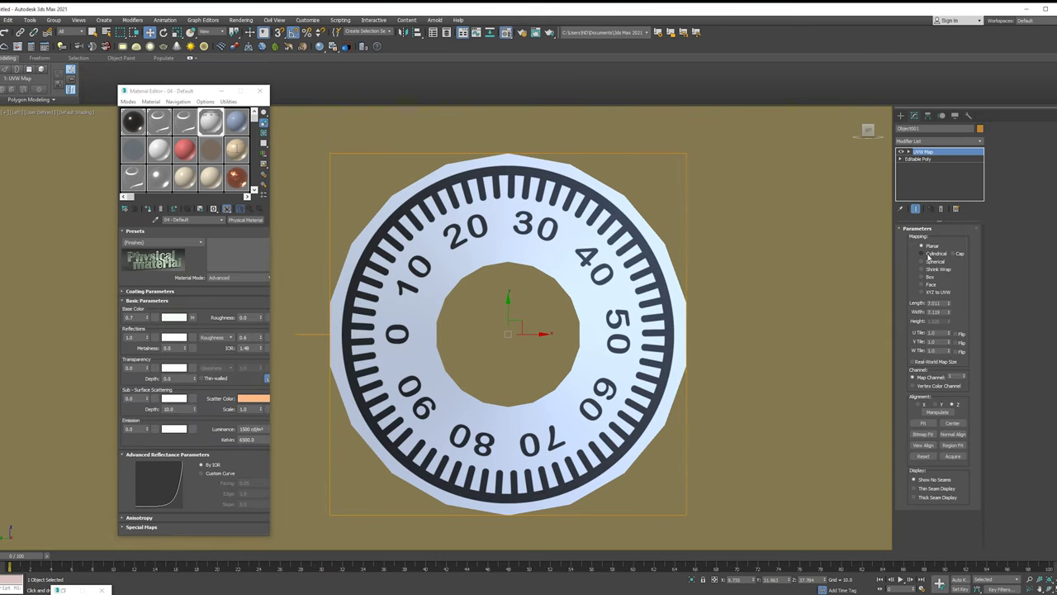
{"action": "right_click", "coordinate": [938, 154]}
{"action": "left_click", "coordinate": [966, 248]}
{"action": "middle_click_drag", "start_coordinate": [578, 347], "coordinate": [628, 338], "text": "alt"}
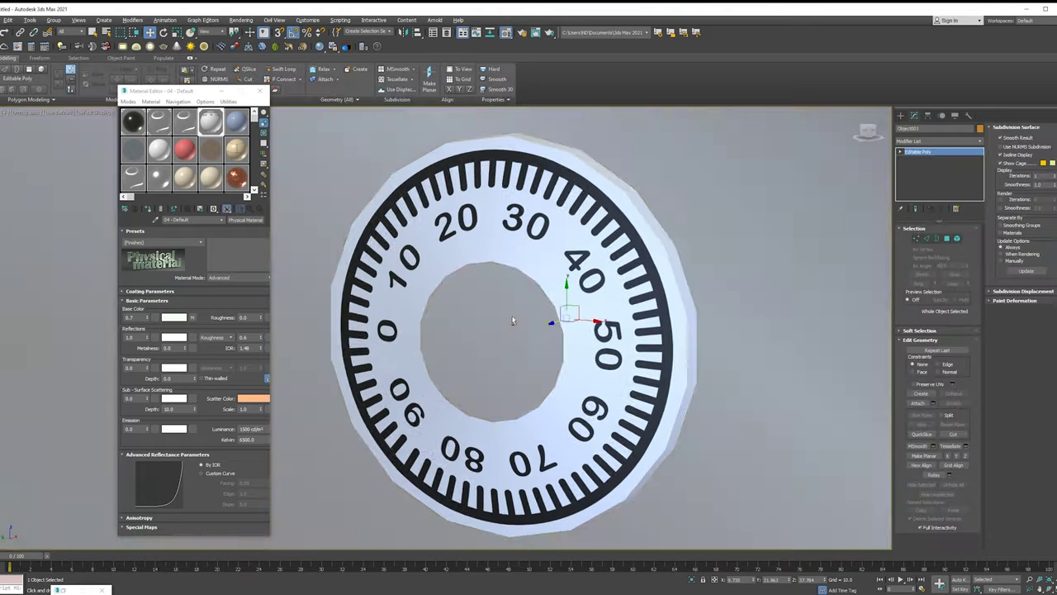
Set the Base Color to grey, Metalness to 1 and Roughness to about 0.17.
{"action": "right_click", "coordinate": [194, 320]}
{"action": "left_click", "coordinate": [169, 281]}
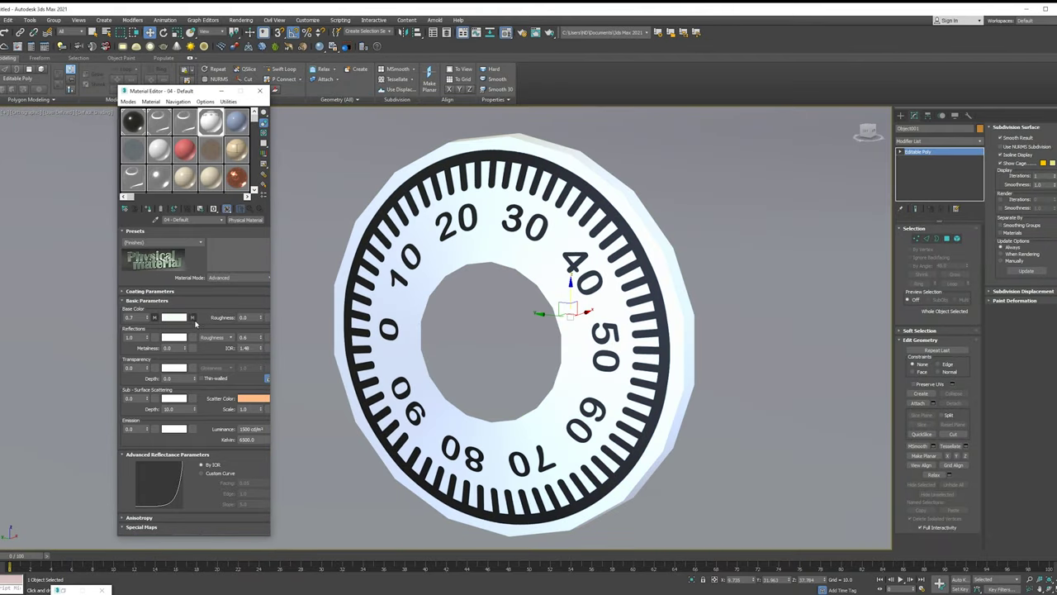
{"action": "left_click", "coordinate": [173, 317]}
{"action": "left_click_drag", "start_coordinate": [280, 87], "coordinate": [279, 106]}
{"action": "left_click", "coordinate": [292, 133]}
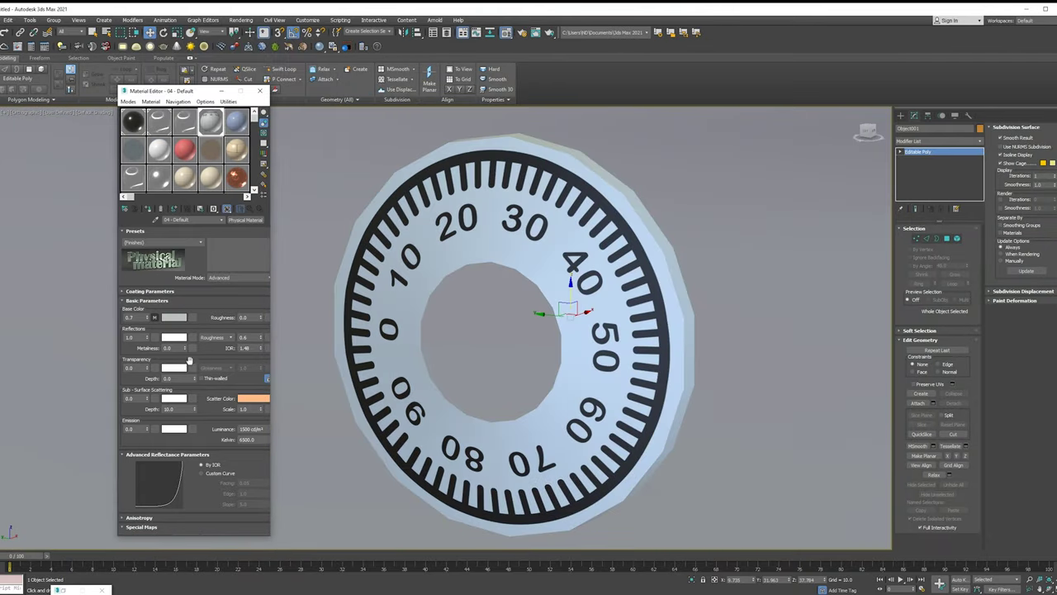
{"action": "double_click", "coordinate": [168, 348]}
{"action": "type", "text": "1"}
{"action": "left_click_drag", "start_coordinate": [259, 339], "coordinate": [259, 366]}
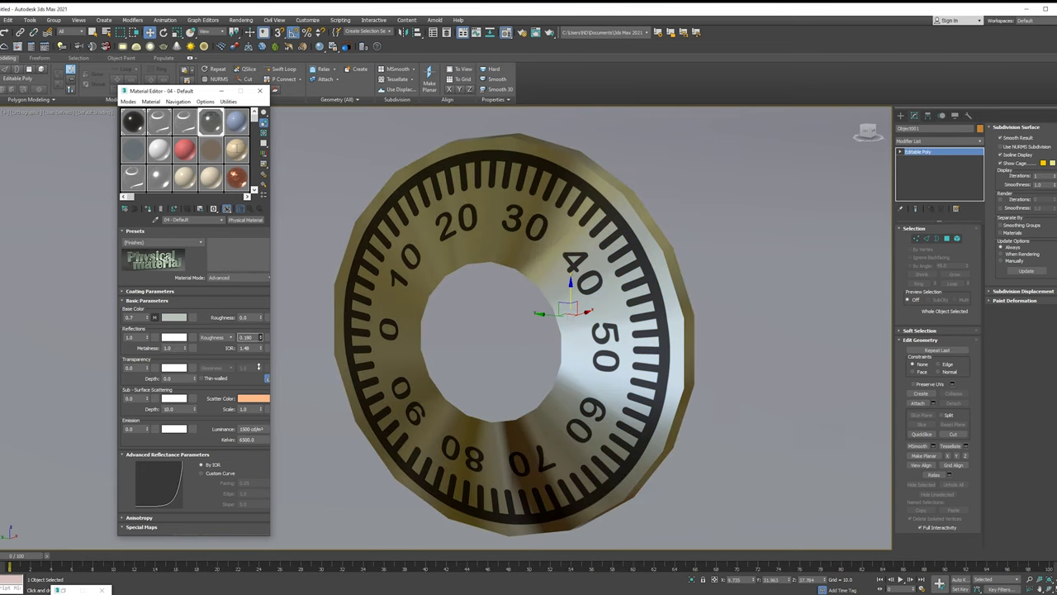
Check the Modifier List and orbit out to see the safe door with its dial.
{"action": "left_click", "coordinate": [951, 141]}
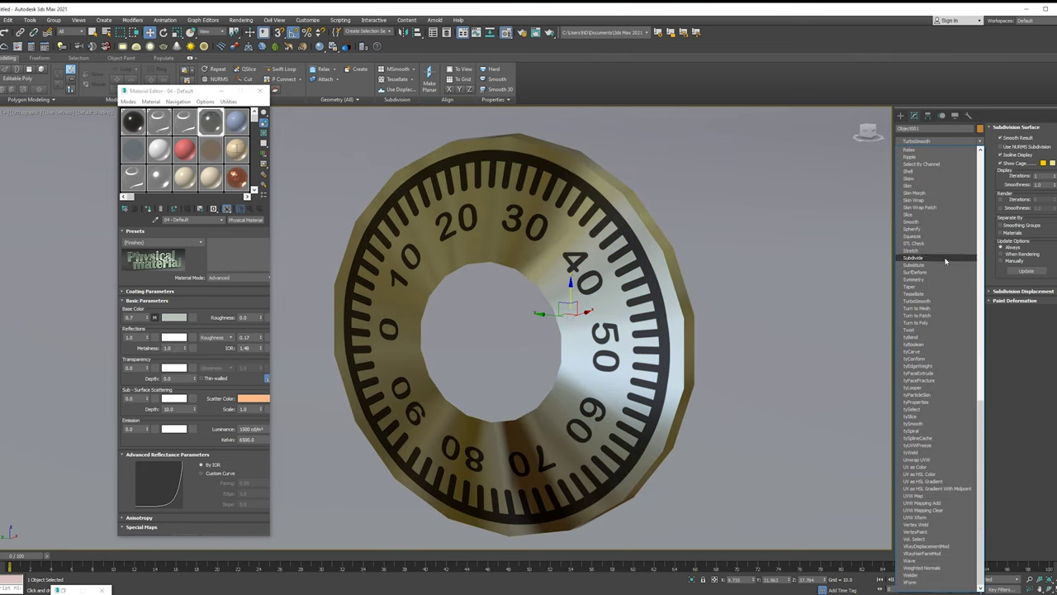
{"action": "left_click", "coordinate": [798, 240]}
{"action": "scroll", "coordinate": [798, 240], "scroll_direction": "down", "scroll_amount": 5}
{"action": "mouse_move", "coordinate": [798, 240]}
{"action": "middle_mouse_down", "text": "alt"}
{"action": "mouse_move", "coordinate": [643, 309]}
{"action": "mouse_move", "coordinate": [684, 317]}
{"action": "middle_mouse_up", "text": "alt"}
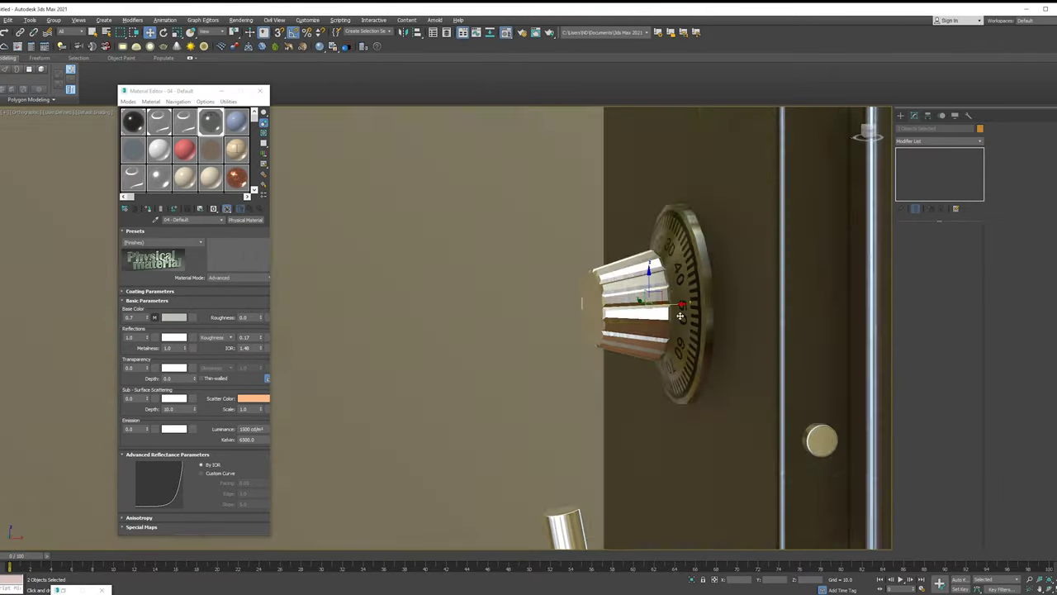
Copy material slot 4 into slot 5 and paste its Base Color.
{"action": "scroll", "coordinate": [684, 318], "scroll_direction": "up", "scroll_amount": 5}
{"action": "left_click_drag", "start_coordinate": [201, 122], "coordinate": [236, 121]}
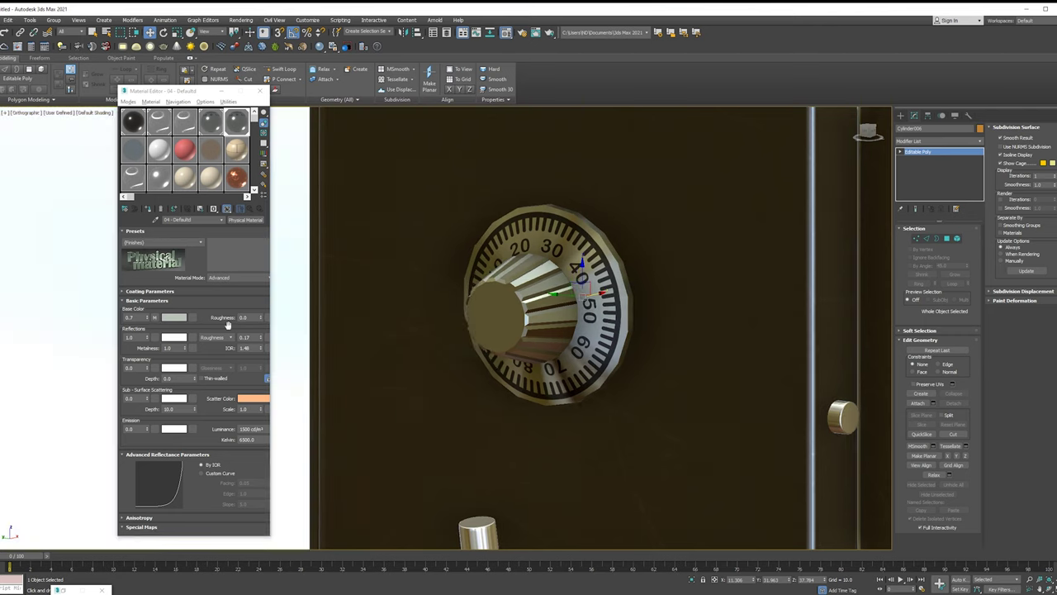
{"action": "right_click", "coordinate": [162, 317]}
{"action": "left_click", "coordinate": [168, 340]}
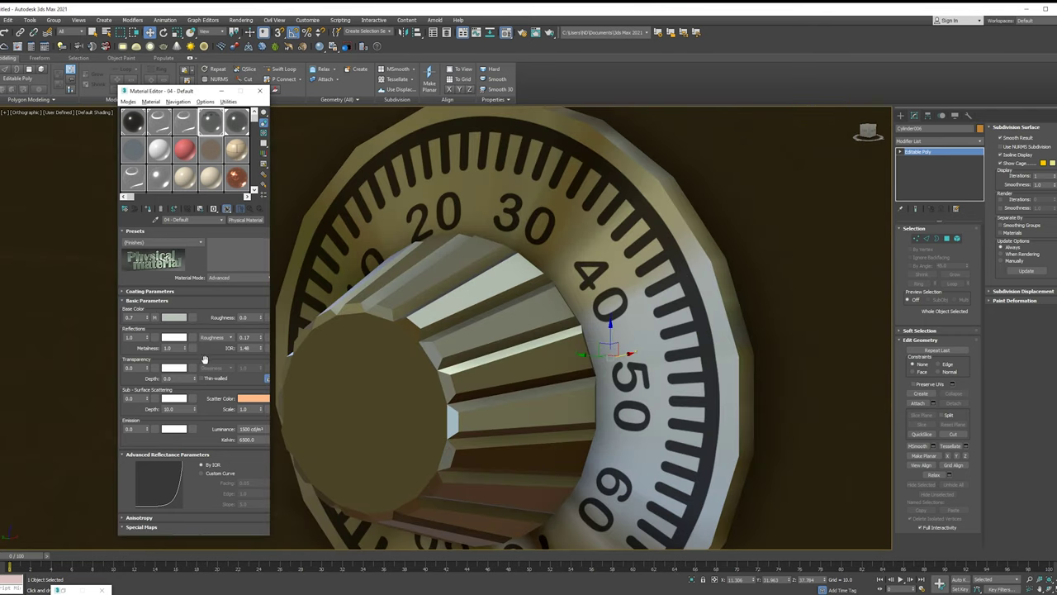
Chamfer the dial's outer rim edges and add TurboSmooth and Weighted Normals.
{"action": "middle_click_drag", "start_coordinate": [385, 378], "coordinate": [402, 336]}
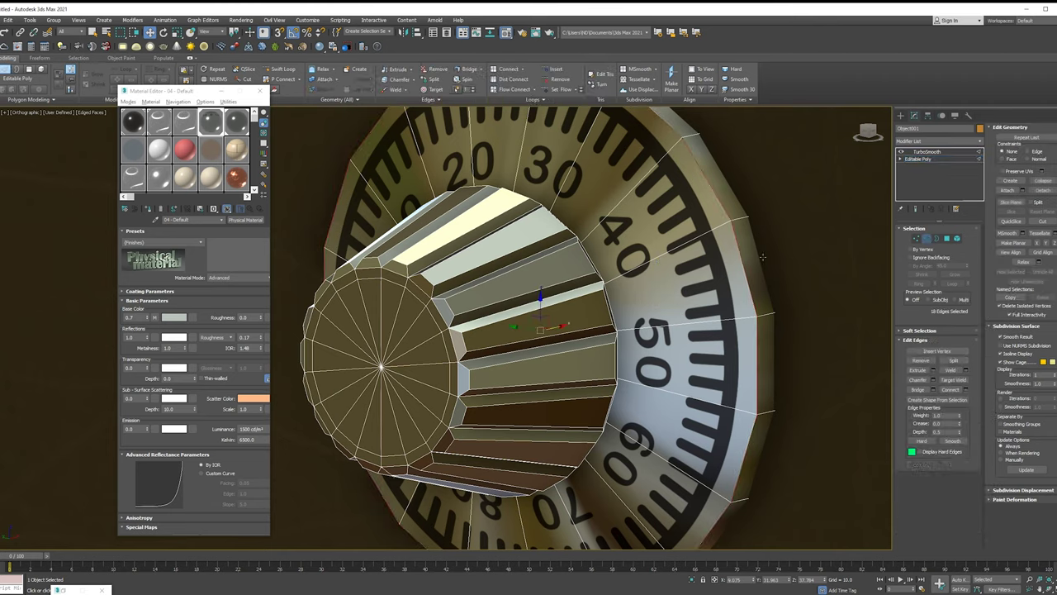
{"action": "left_click", "coordinate": [931, 379]}
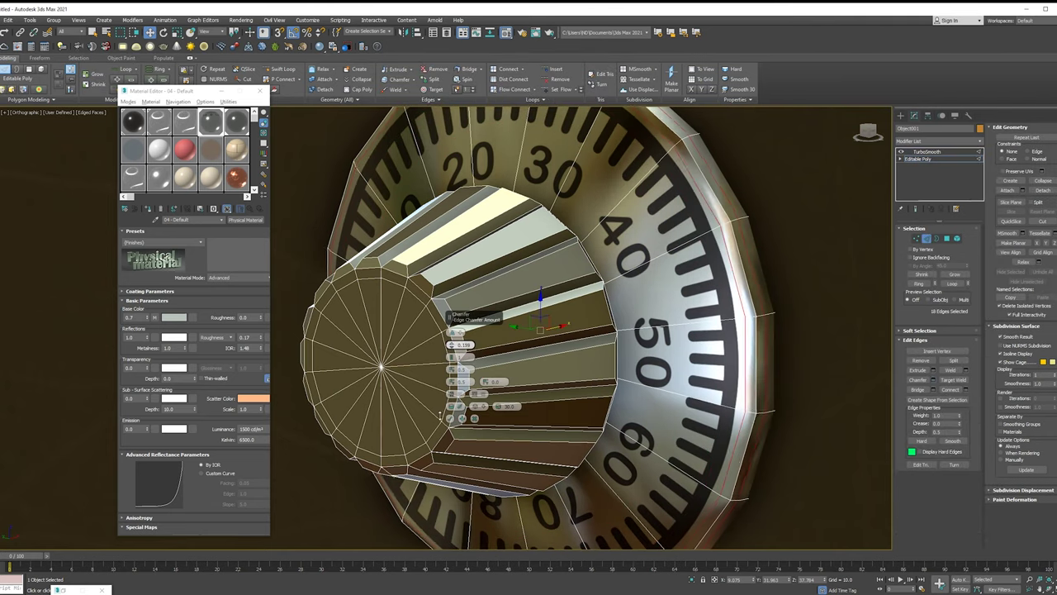
{"action": "left_click", "coordinate": [451, 418]}
{"action": "left_click", "coordinate": [936, 158]}
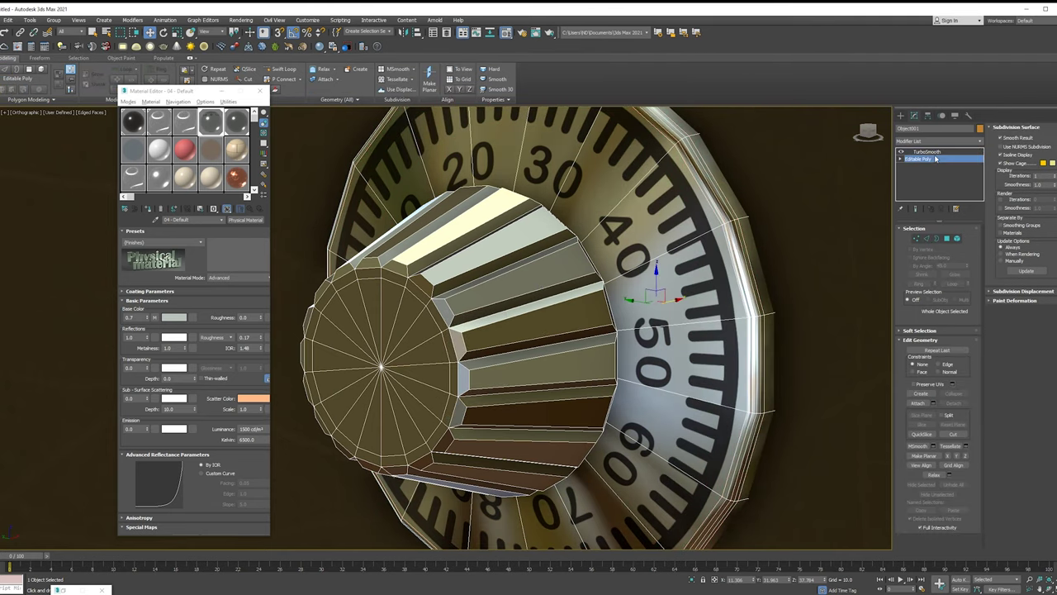
{"action": "left_click", "coordinate": [929, 152]}
{"action": "key", "text": "F4"}
{"action": "left_click", "coordinate": [925, 142]}
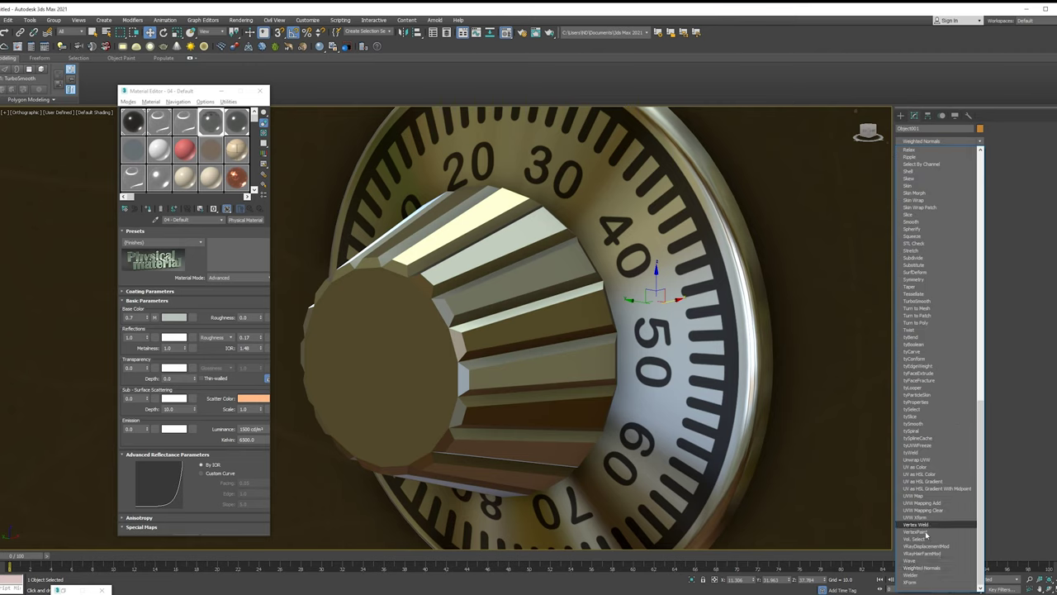
{"action": "left_click", "coordinate": [925, 505]}
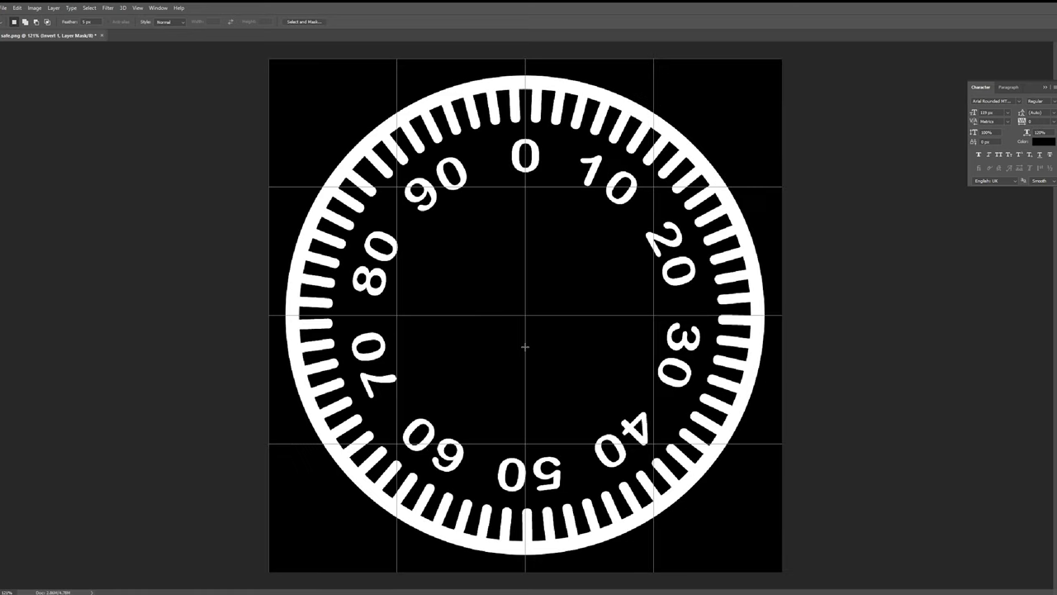
Save the dial texture in Photoshop as safe2.
{"action": "key", "text": "ctrl+shift+s"}
{"action": "type", "text": "safe2"}
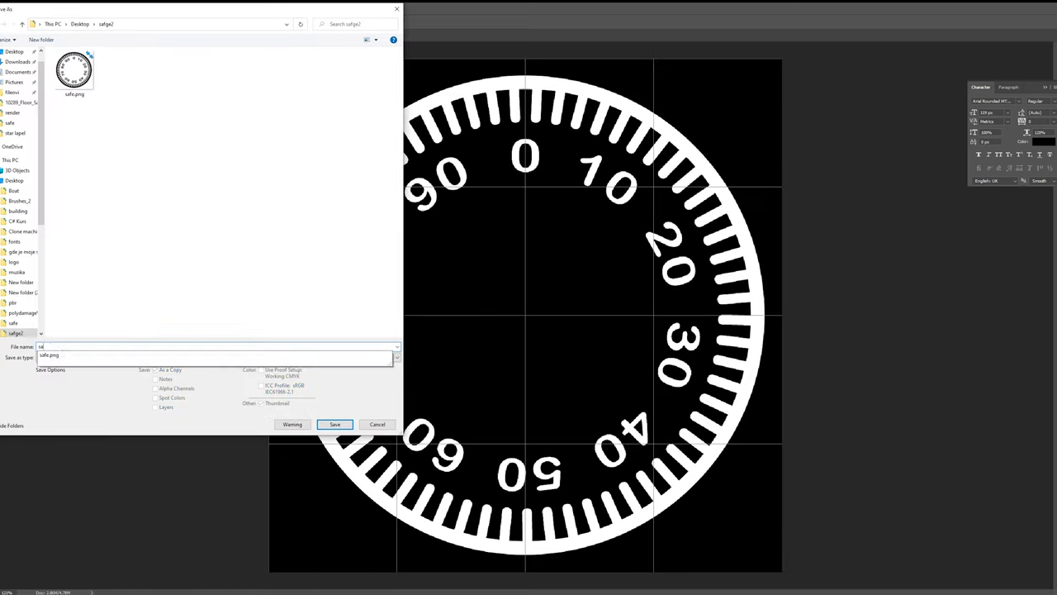
{"action": "left_click", "coordinate": [335, 424]}
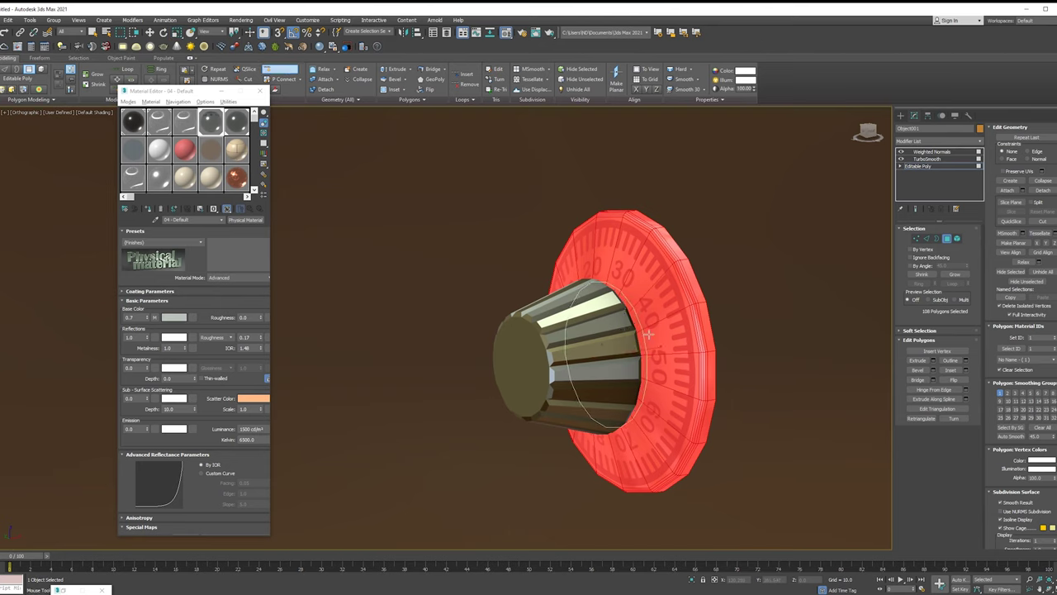
Insert a Swift Loop around the dial and shrink the polygon selection back to 108.
{"action": "left_click", "coordinate": [648, 334]}
{"action": "right_click", "coordinate": [701, 284]}
{"action": "left_click", "coordinate": [936, 275]}
{"action": "mouse_move", "coordinate": [628, 347]}
{"action": "middle_mouse_down", "text": "alt"}
{"action": "mouse_move", "coordinate": [610, 358]}
{"action": "mouse_move", "coordinate": [647, 347]}
{"action": "middle_mouse_up", "text": "alt"}
{"action": "scroll", "coordinate": [646, 347], "scroll_direction": "up", "scroll_amount": 2}
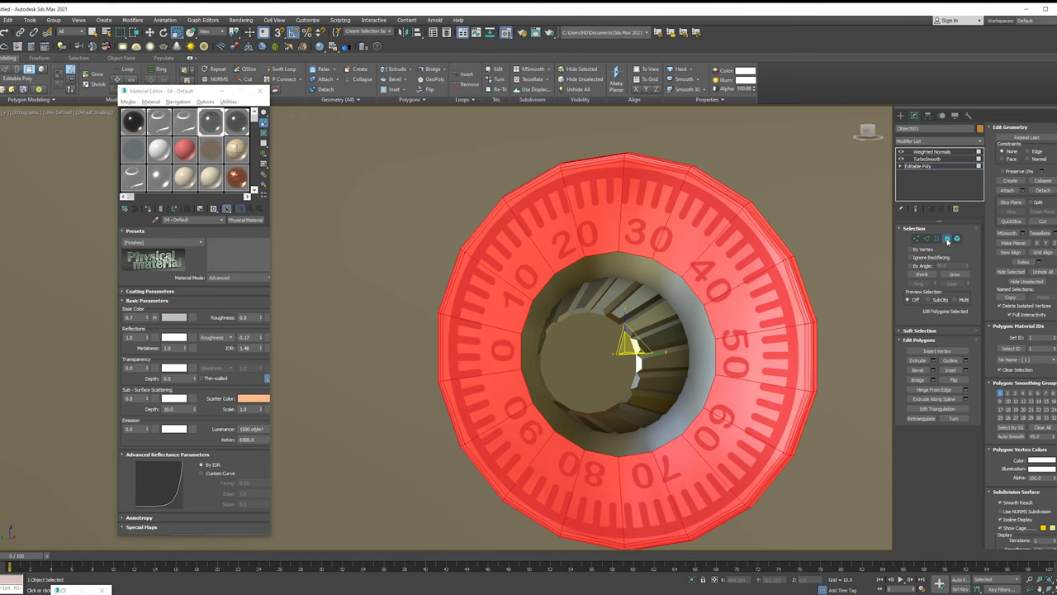
{"action": "left_click", "coordinate": [947, 239]}
{"action": "middle_click_drag", "start_coordinate": [578, 273], "coordinate": [516, 239], "text": "alt"}
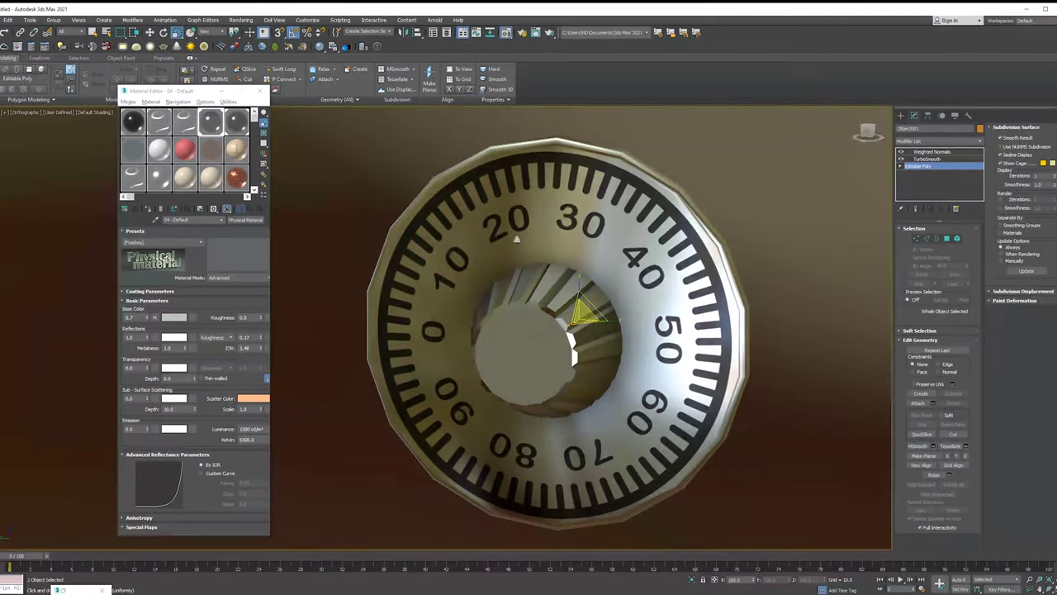
{"action": "key", "text": "4"}
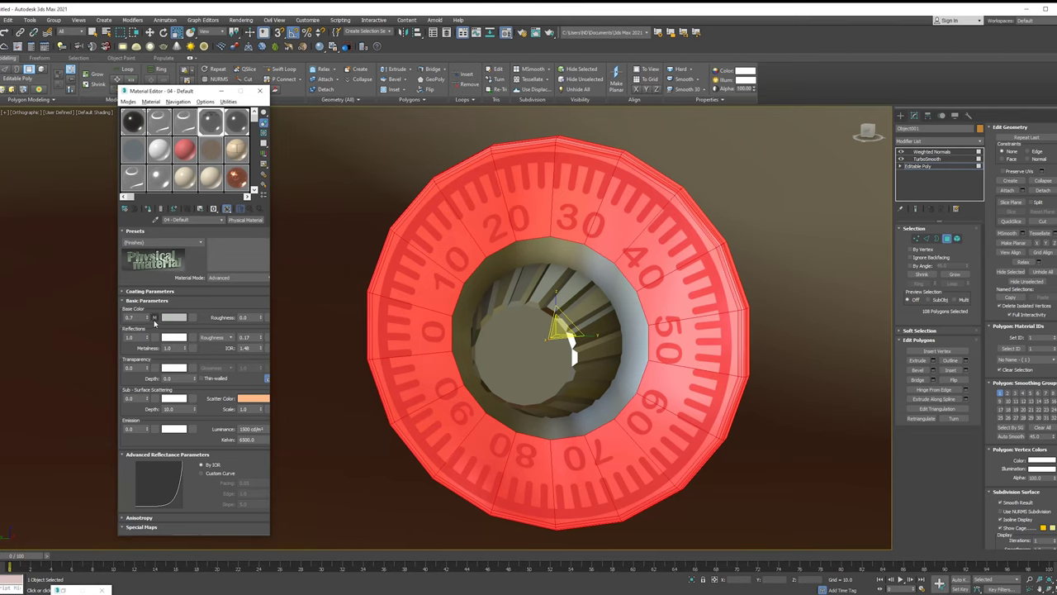
Load safe2.png as the dial face texture and reselect the dial face polygons.
{"action": "left_click", "coordinate": [154, 319]}
{"action": "double_click", "coordinate": [237, 171]}
{"action": "left_click", "coordinate": [728, 224]}
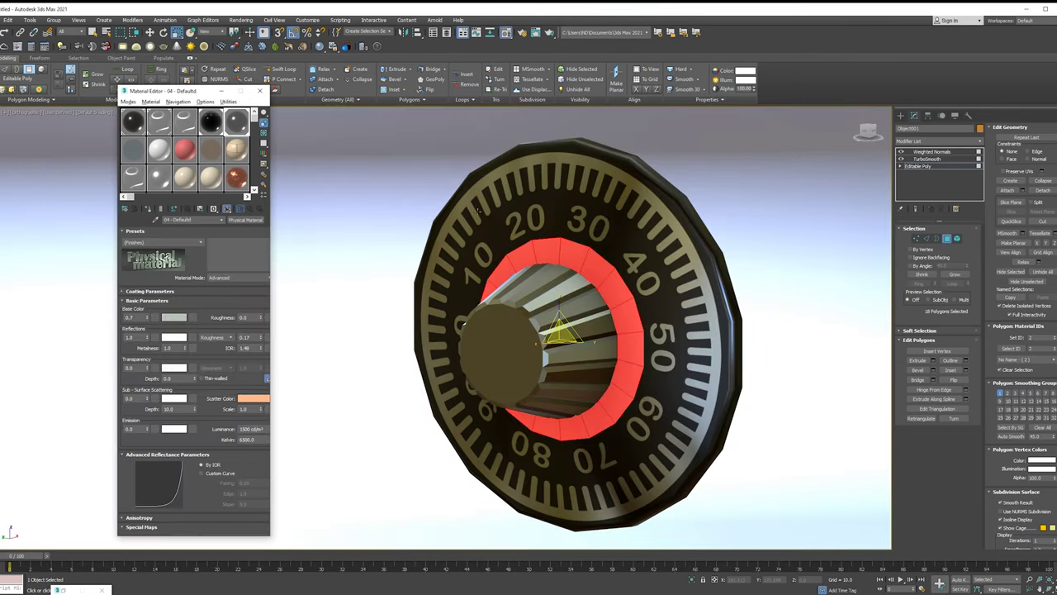
{"action": "left_click", "coordinate": [675, 203]}
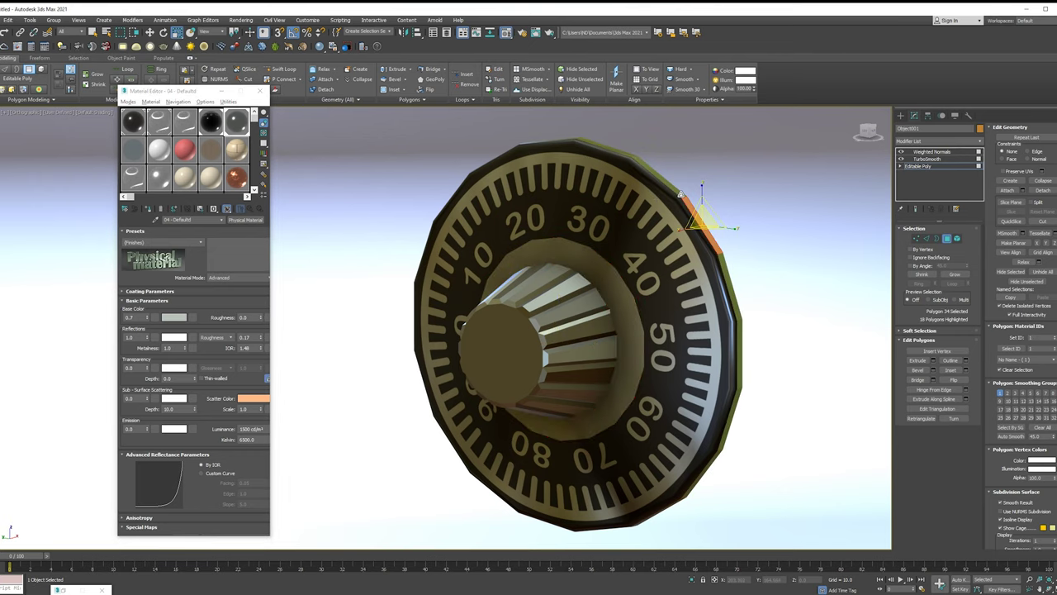
{"action": "left_click", "coordinate": [950, 277]}
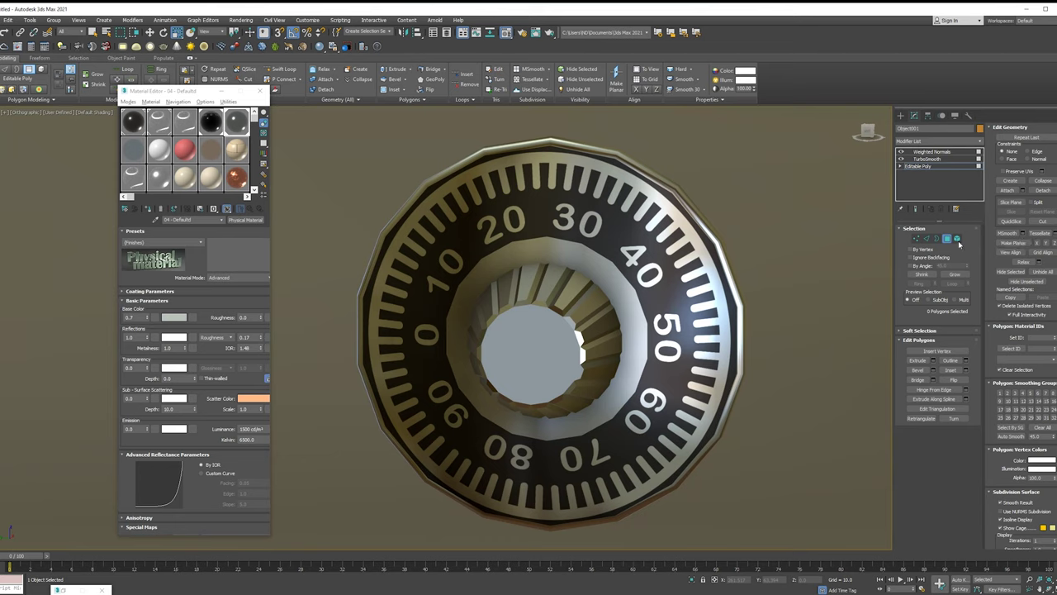
Compare the TurboSmooth, base mesh and Weighted Normals results of the dial.
{"action": "left_click", "coordinate": [928, 158]}
{"action": "left_click", "coordinate": [918, 169]}
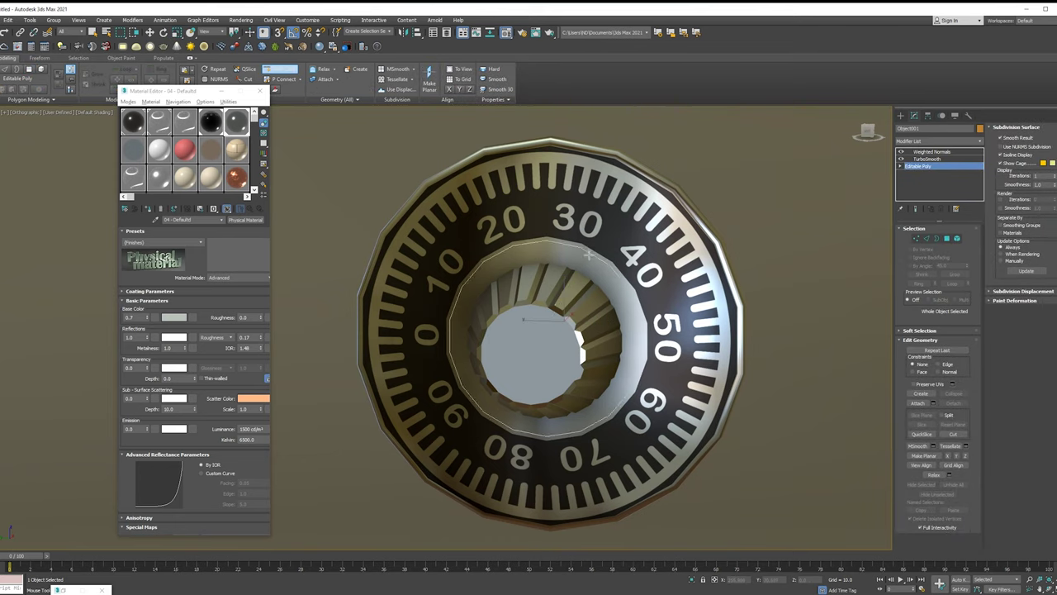
{"action": "left_click", "coordinate": [931, 152]}
{"action": "middle_click_drag", "start_coordinate": [677, 317], "coordinate": [633, 317], "text": "alt"}
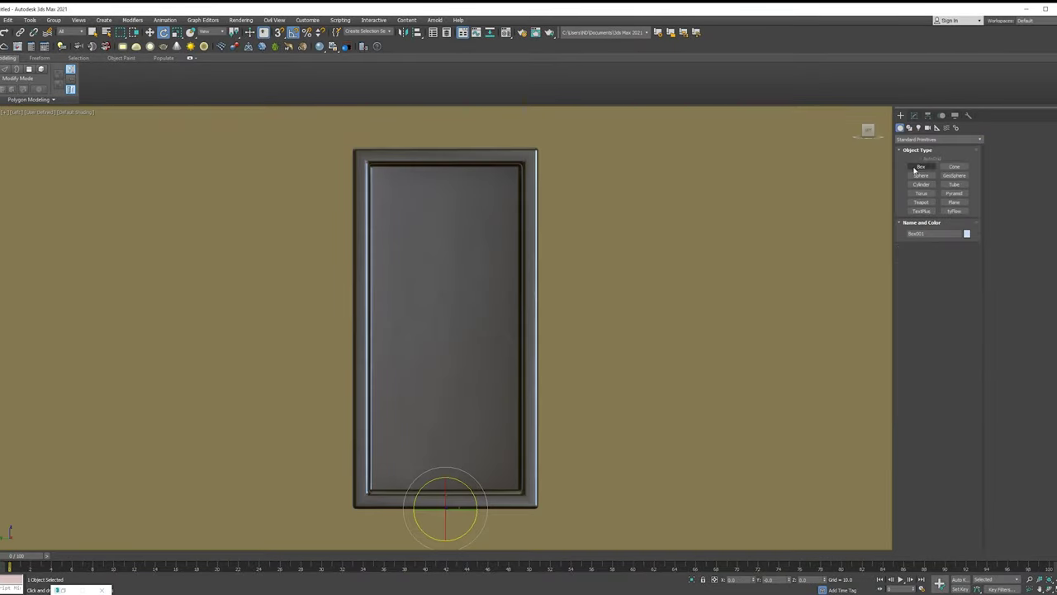
Create a Box shelf and Shift-drag a copy lower in the safe.
{"action": "left_click", "coordinate": [920, 167]}
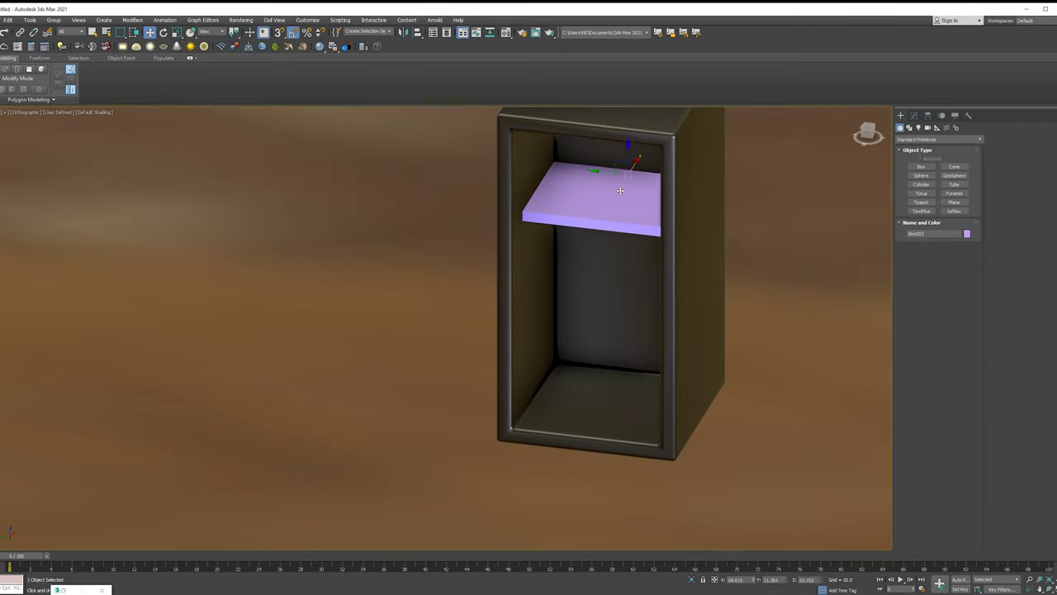
{"action": "left_click_drag", "start_coordinate": [620, 196], "coordinate": [620, 310], "text": "shift"}
{"action": "left_click", "coordinate": [914, 115]}
{"action": "left_click", "coordinate": [939, 141]}
{"action": "left_click", "coordinate": [958, 219]}
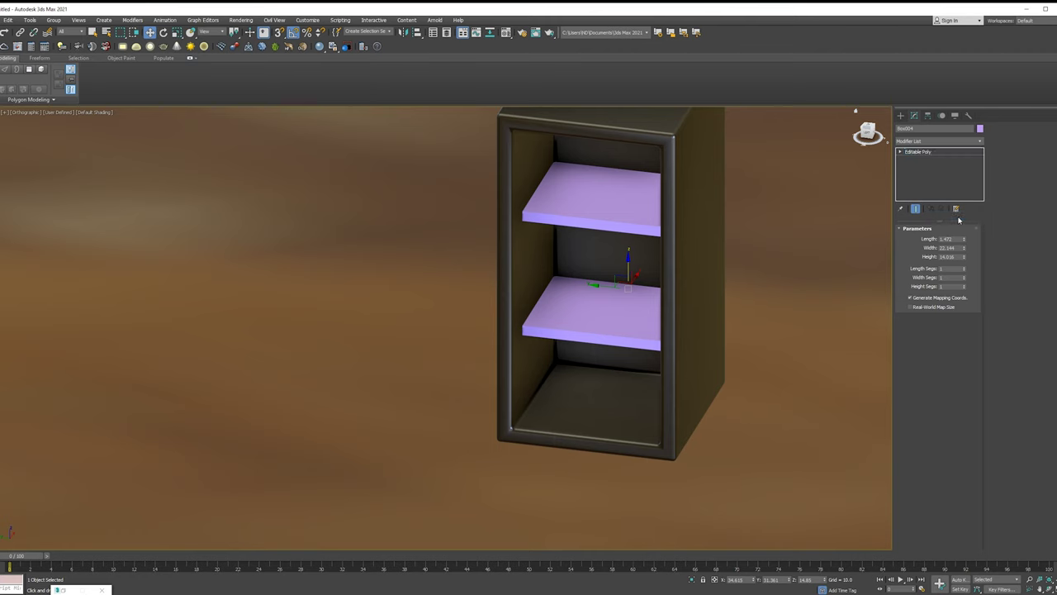
Give the shelf a Chamfer modifier with Amount 2.24, then TurboSmooth.
{"action": "left_click", "coordinate": [939, 141]}
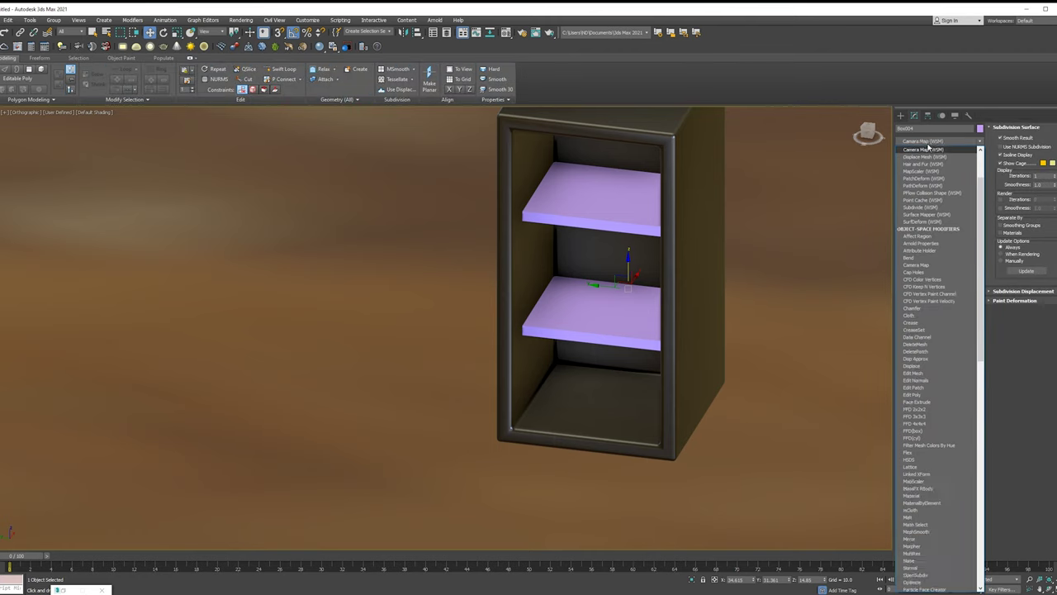
{"action": "left_click", "coordinate": [917, 240]}
{"action": "scroll", "coordinate": [578, 289], "scroll_direction": "up", "scroll_amount": 5}
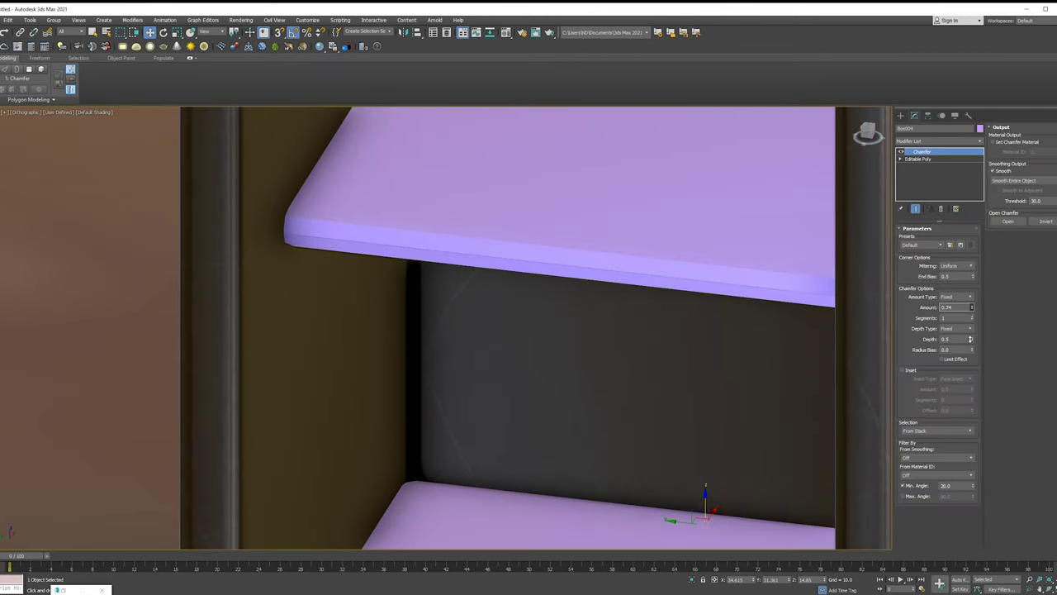
{"action": "key", "text": "F4"}
{"action": "left_click_drag", "start_coordinate": [971, 306], "coordinate": [967, 350]}
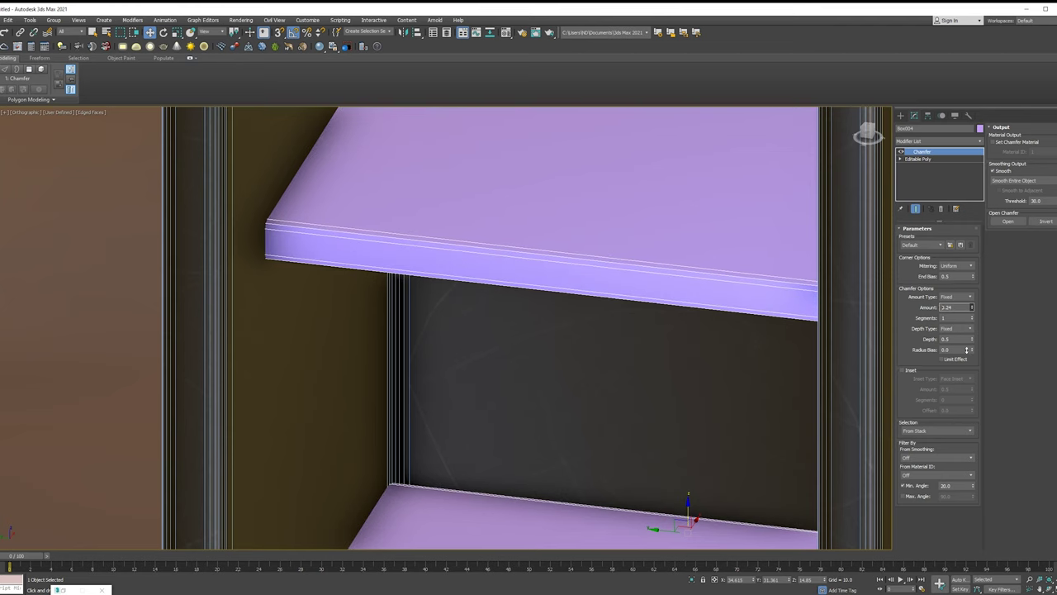
{"action": "left_click", "coordinate": [939, 141]}
{"action": "left_click", "coordinate": [925, 376]}
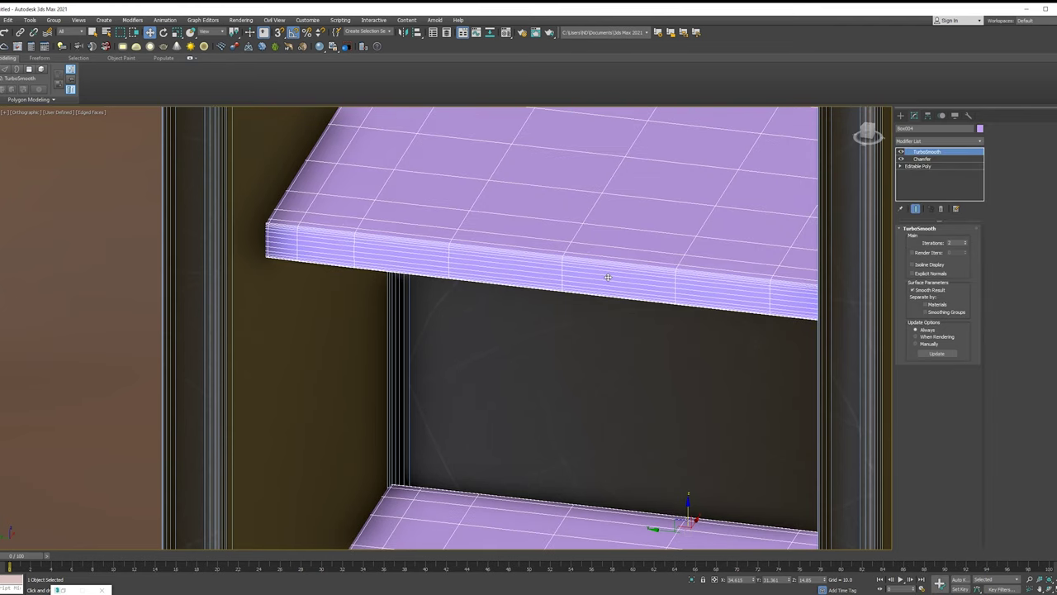
Apply the dark metal material from the Material Editor to the shelf.
{"action": "key", "text": "m"}
{"action": "left_click", "coordinate": [236, 122]}
{"action": "left_click_drag", "start_coordinate": [237, 122], "coordinate": [537, 247]}
{"action": "key", "text": "F4"}
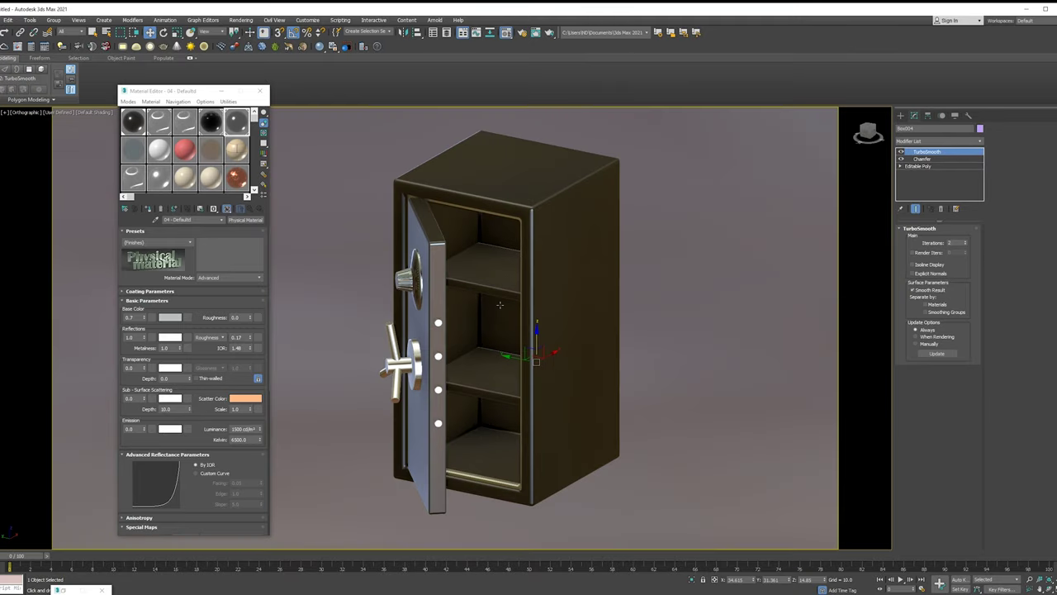
Preview the open safe with ActiveShade, toggle edged faces, and select the door to close.
{"action": "left_click", "coordinate": [241, 20]}
{"action": "left_click", "coordinate": [260, 30]}
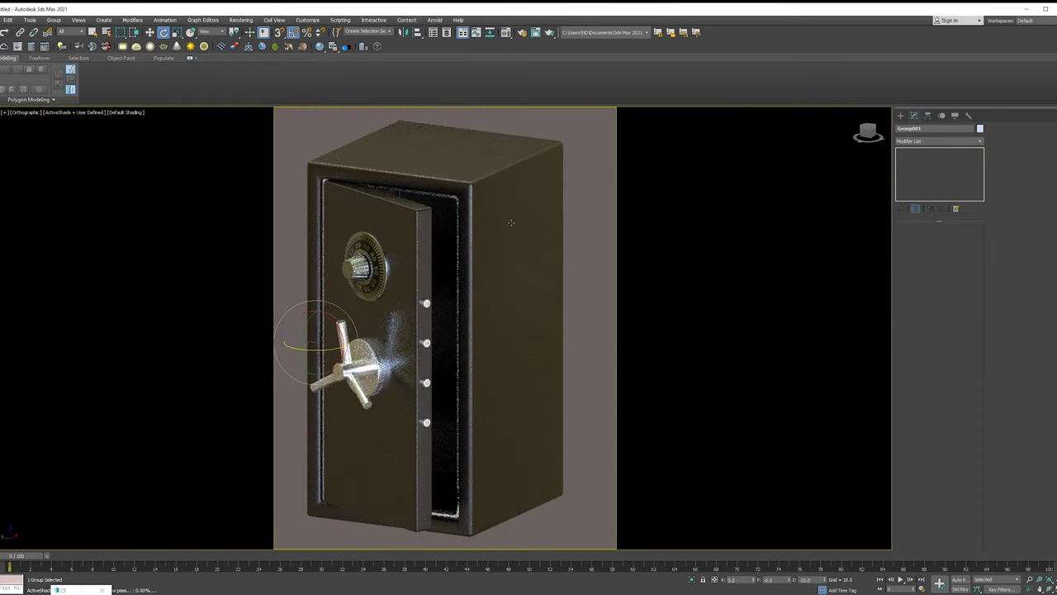
{"action": "key", "text": "m"}
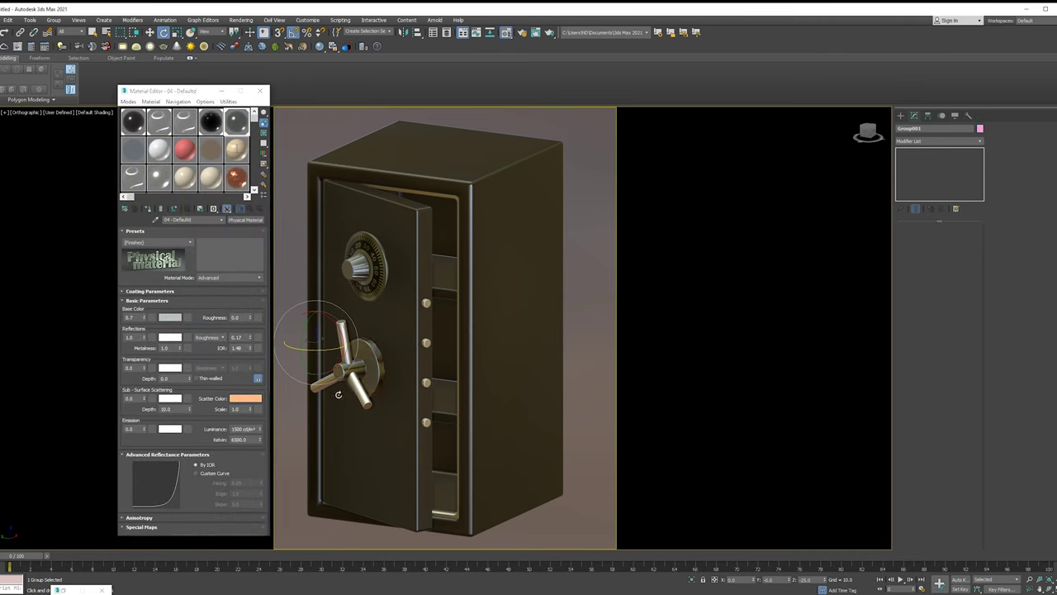
{"action": "key", "text": "F4"}
{"action": "key", "text": "F4"}
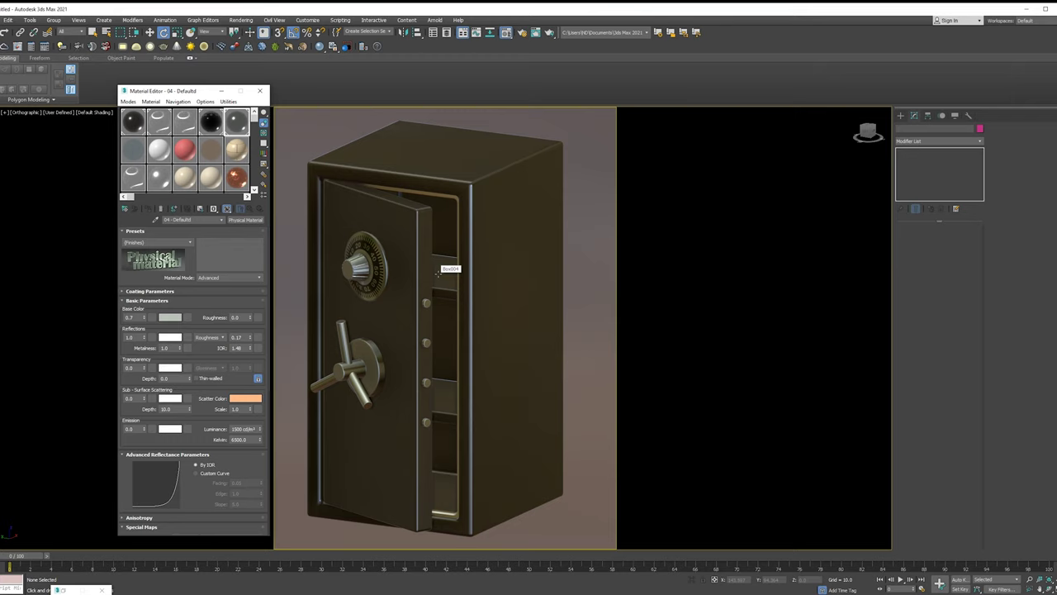
{"action": "left_click", "coordinate": [381, 333]}
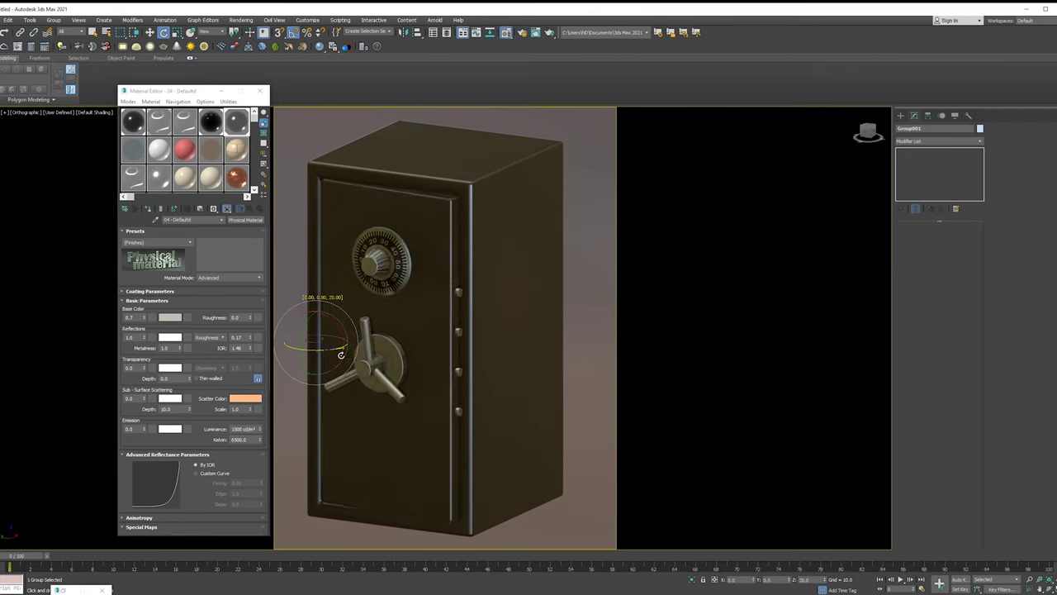
Ungroup the door group to separate the door, dial and handle.
{"action": "right_click", "coordinate": [380, 333]}
{"action": "left_click", "coordinate": [401, 289]}
{"action": "key", "text": "alt+w"}
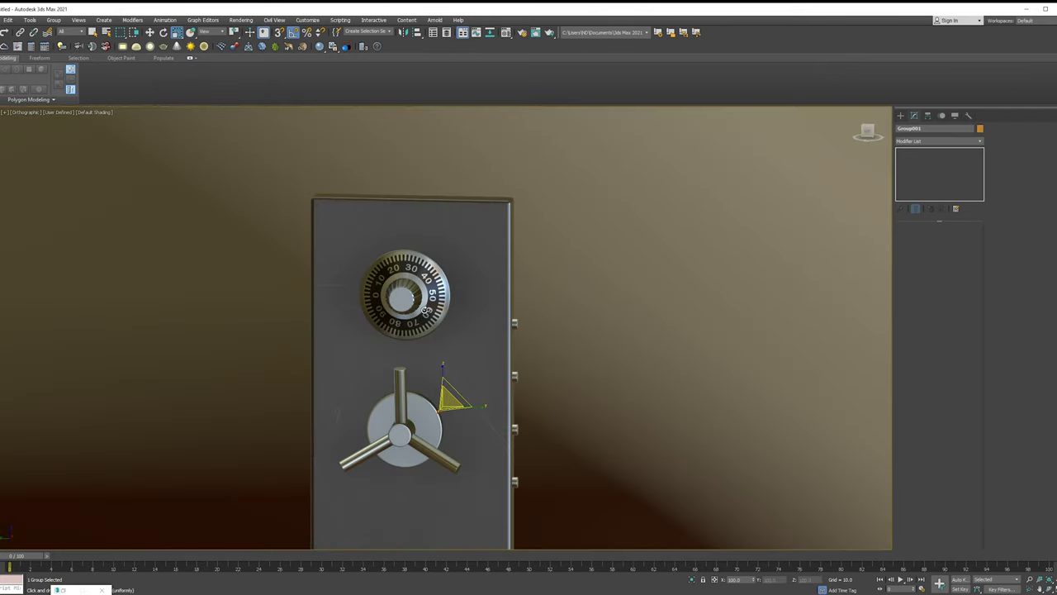
{"action": "left_click", "coordinate": [69, 43]}
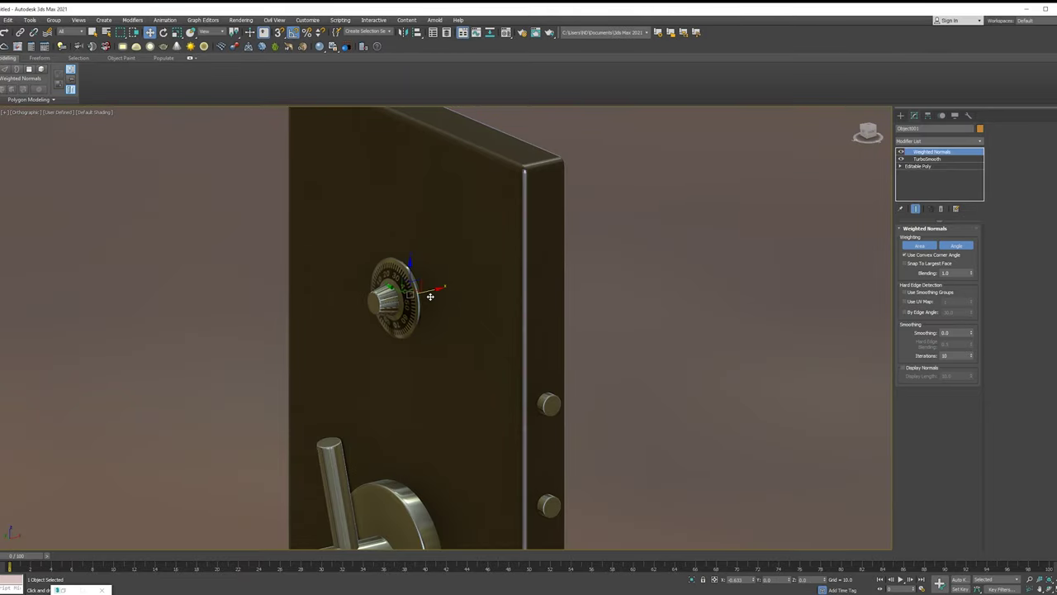
{"action": "middle_click_drag", "start_coordinate": [434, 293], "coordinate": [489, 217], "text": "alt"}
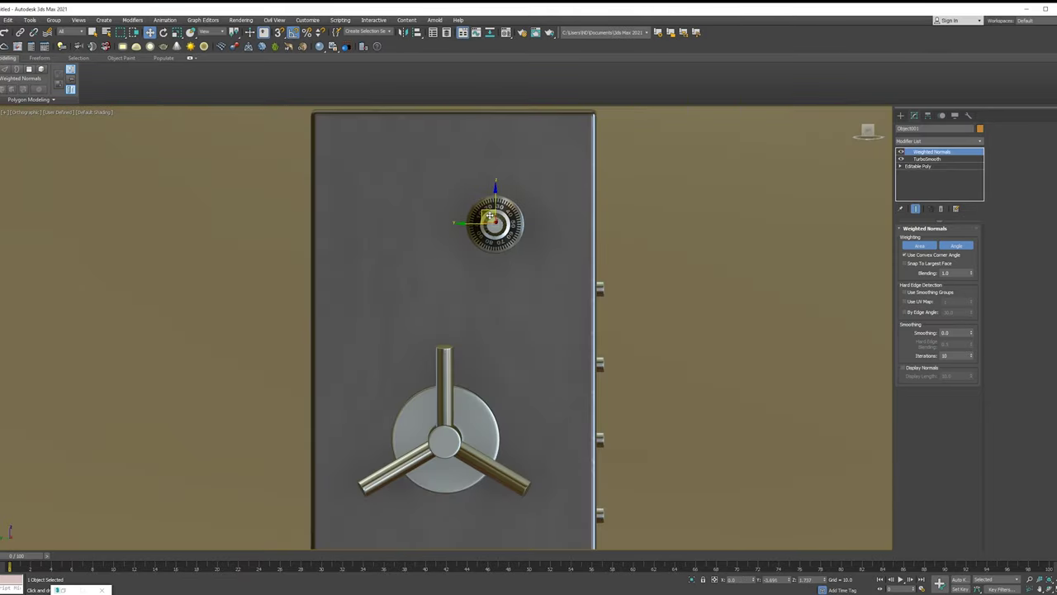
Select the door, dial and spoke handle together and group them into one object.
{"action": "left_click", "coordinate": [466, 458]}
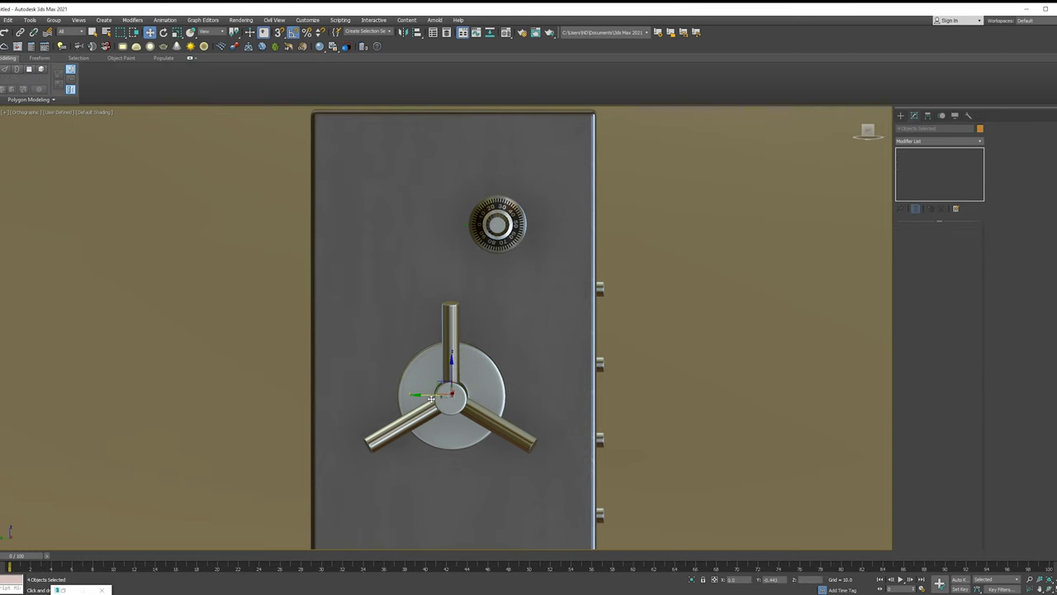
{"action": "scroll", "coordinate": [447, 422], "scroll_direction": "down", "scroll_amount": 5}
{"action": "middle_click_drag", "start_coordinate": [446, 422], "coordinate": [383, 246], "text": "alt"}
{"action": "left_click_drag", "start_coordinate": [383, 246], "coordinate": [578, 559]}
{"action": "left_click", "coordinate": [60, 35]}
{"action": "left_click", "coordinate": [928, 115]}
Enable Affect Pivot Only and test-swing the door group on its hinge, then undo.
{"action": "left_click", "coordinate": [938, 173]}
{"action": "scroll", "coordinate": [442, 396], "scroll_direction": "up", "scroll_amount": 3}
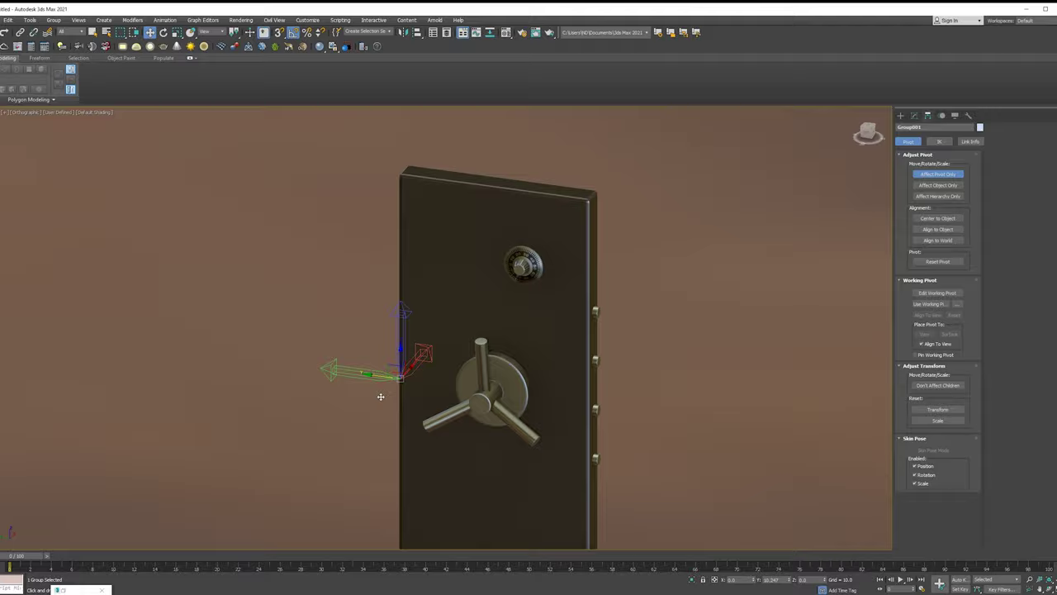
{"action": "middle_click_drag", "start_coordinate": [380, 397], "coordinate": [382, 415], "text": "alt"}
{"action": "left_click", "coordinate": [706, 288]}
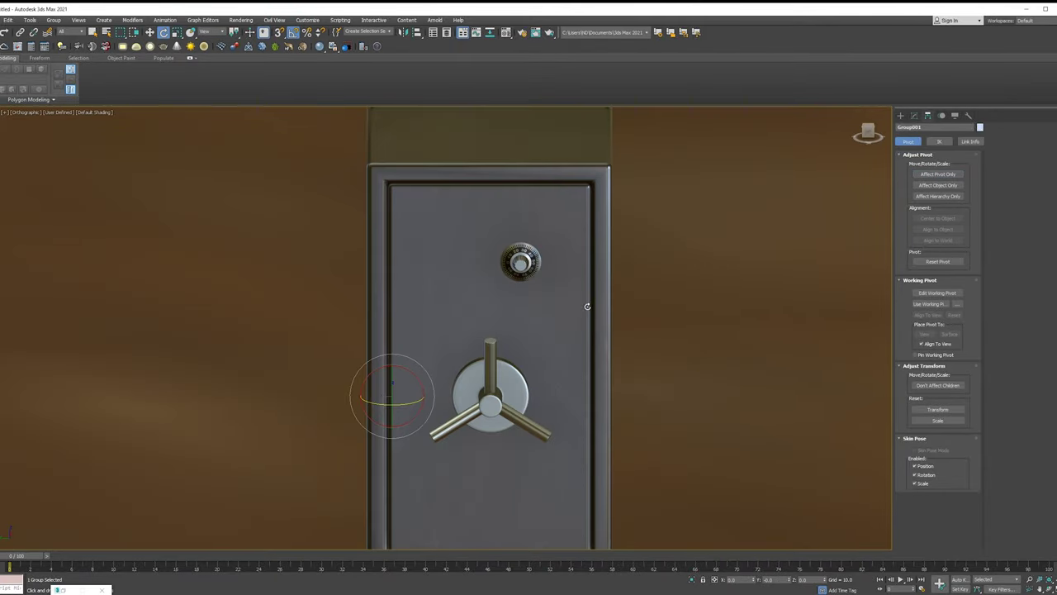
{"action": "middle_click_drag", "start_coordinate": [462, 347], "coordinate": [512, 330], "text": "alt"}
{"action": "left_click_drag", "start_coordinate": [404, 364], "coordinate": [446, 380]}
{"action": "middle_click_drag", "start_coordinate": [512, 330], "coordinate": [483, 342], "text": "alt"}
{"action": "key", "text": "ctrl+z"}
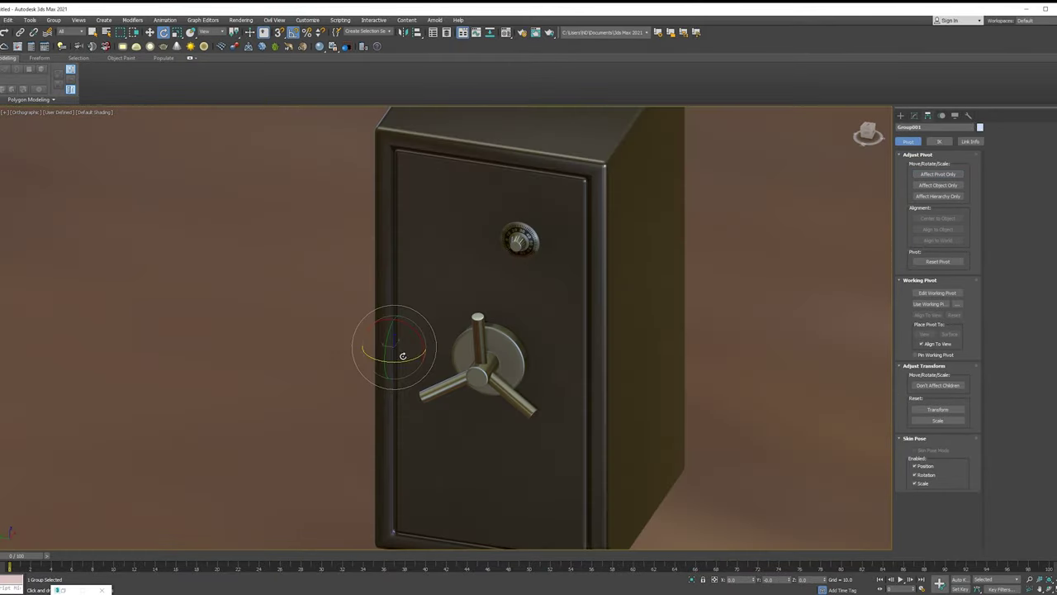
Move the door group's pivot to the hinge edge and review the safe from an angle.
{"action": "key", "text": "w"}
{"action": "left_click", "coordinate": [937, 173]}
{"action": "middle_click_drag", "start_coordinate": [462, 388], "coordinate": [434, 422], "text": "alt"}
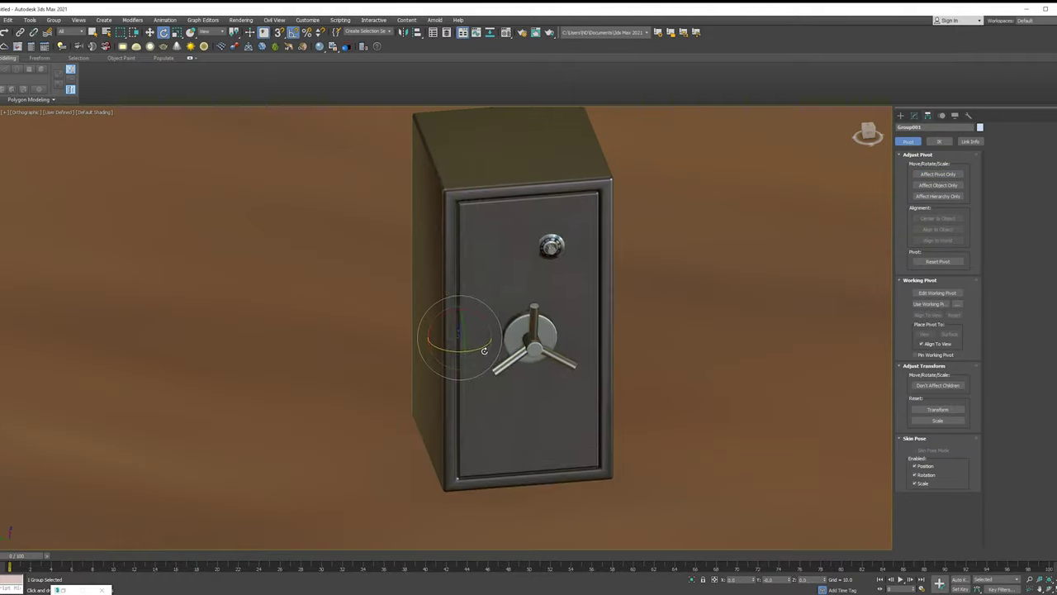
{"action": "scroll", "coordinate": [569, 309], "scroll_direction": "down", "scroll_amount": 5}
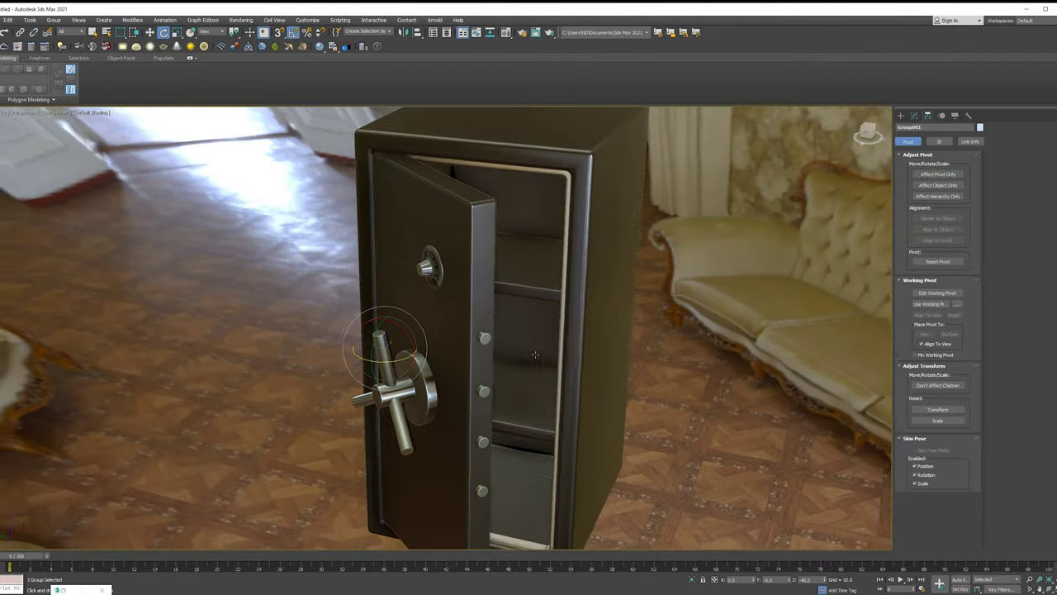
{"action": "mouse_move", "coordinate": [570, 309]}
{"action": "middle_mouse_down", "text": "alt"}
{"action": "mouse_move", "coordinate": [664, 389]}
{"action": "mouse_move", "coordinate": [491, 303]}
{"action": "middle_mouse_up", "text": "alt"}
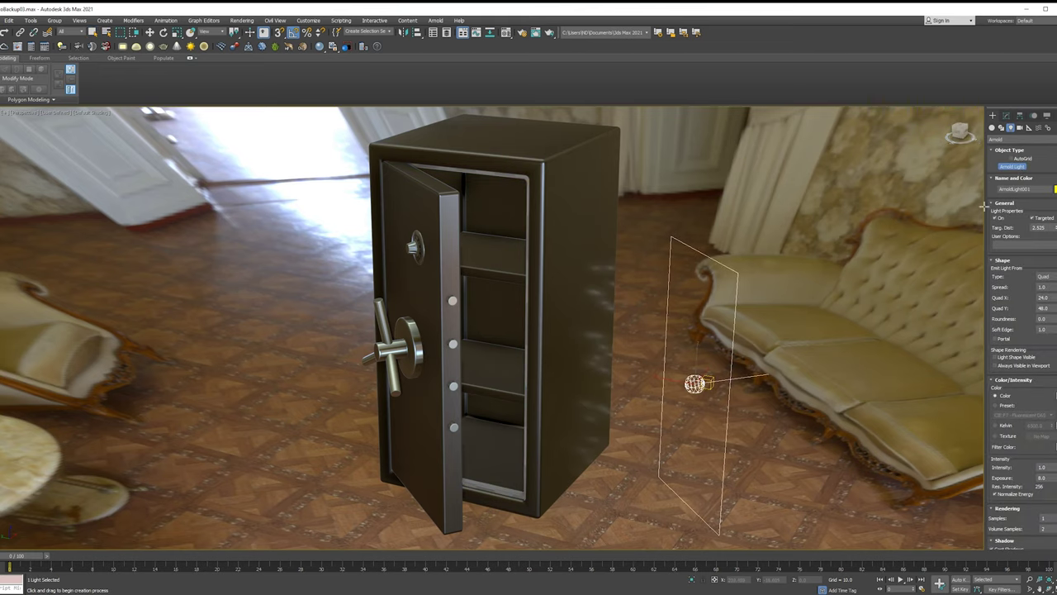
Finish placing the Arnold Quad light and turn on Safe Frame display.
{"action": "right_click", "coordinate": [728, 391]}
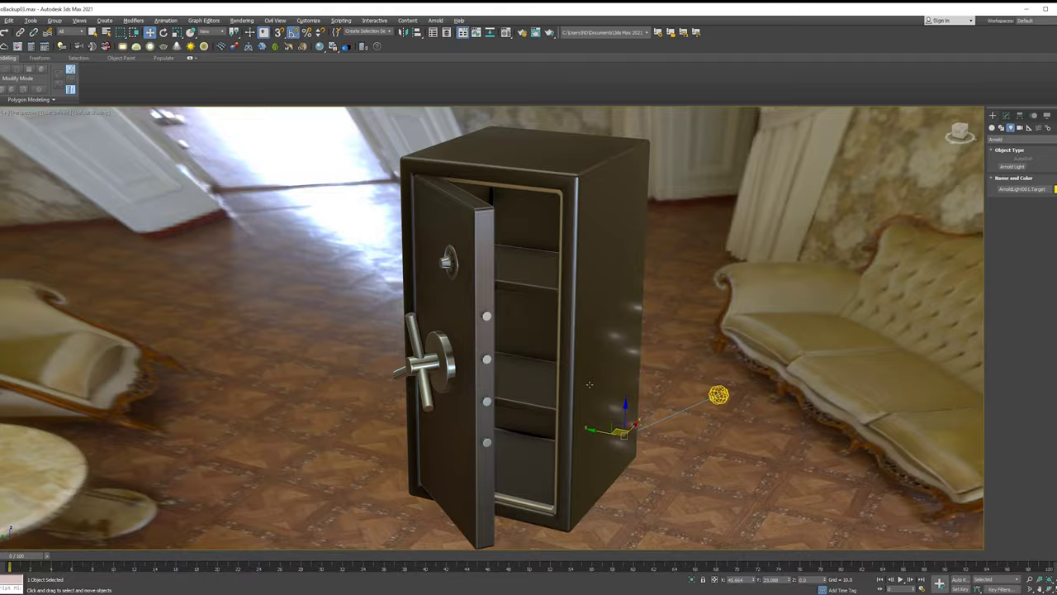
{"action": "key", "text": "shift+f"}
{"action": "mouse_move", "coordinate": [544, 379]}
{"action": "middle_mouse_down", "text": "alt"}
{"action": "mouse_move", "coordinate": [562, 400]}
{"action": "mouse_move", "coordinate": [510, 362]}
{"action": "middle_mouse_up", "text": "alt"}
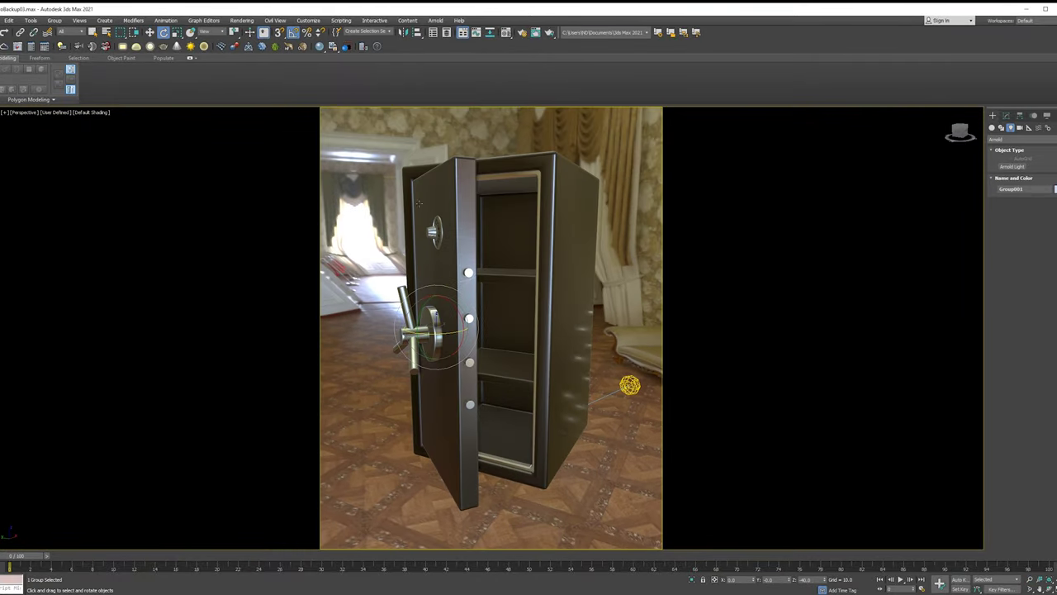
{"action": "left_click", "coordinate": [1020, 116]}
{"action": "key", "text": "alt+w"}
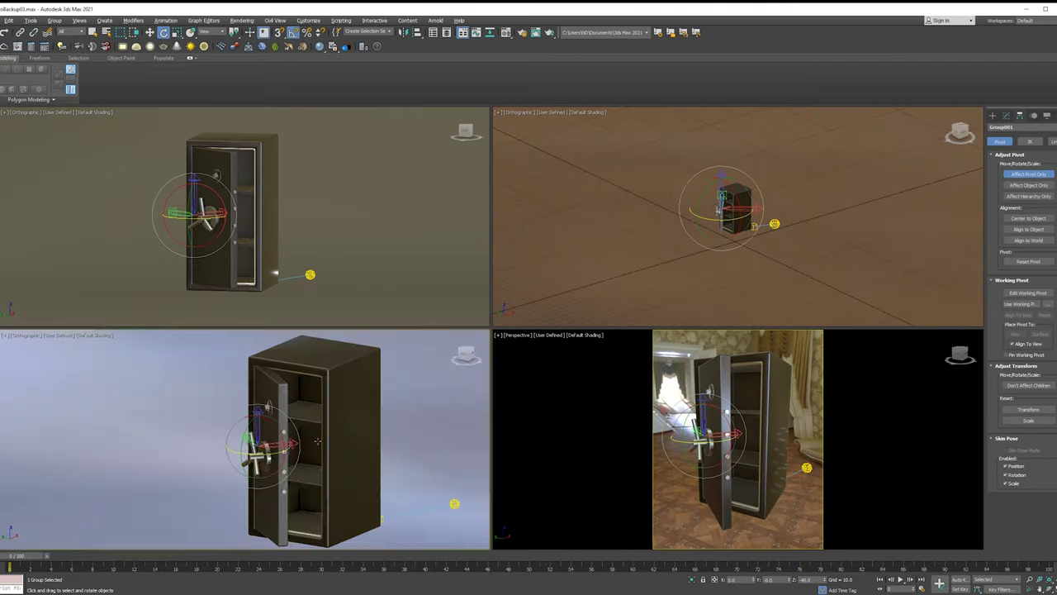
{"action": "scroll", "coordinate": [313, 411], "scroll_direction": "up", "scroll_amount": 2}
{"action": "key", "text": "F3"}
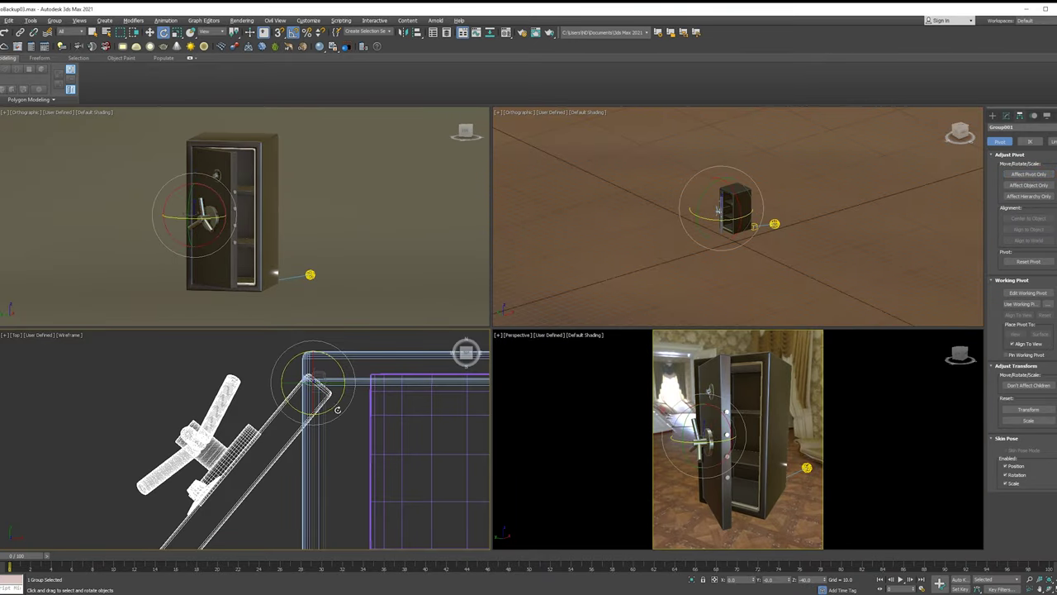
Set the Perspective view to ActiveShade and move the Arnold light up beside the safe.
{"action": "left_click_drag", "start_coordinate": [337, 406], "coordinate": [318, 388]}
{"action": "left_click", "coordinate": [799, 382]}
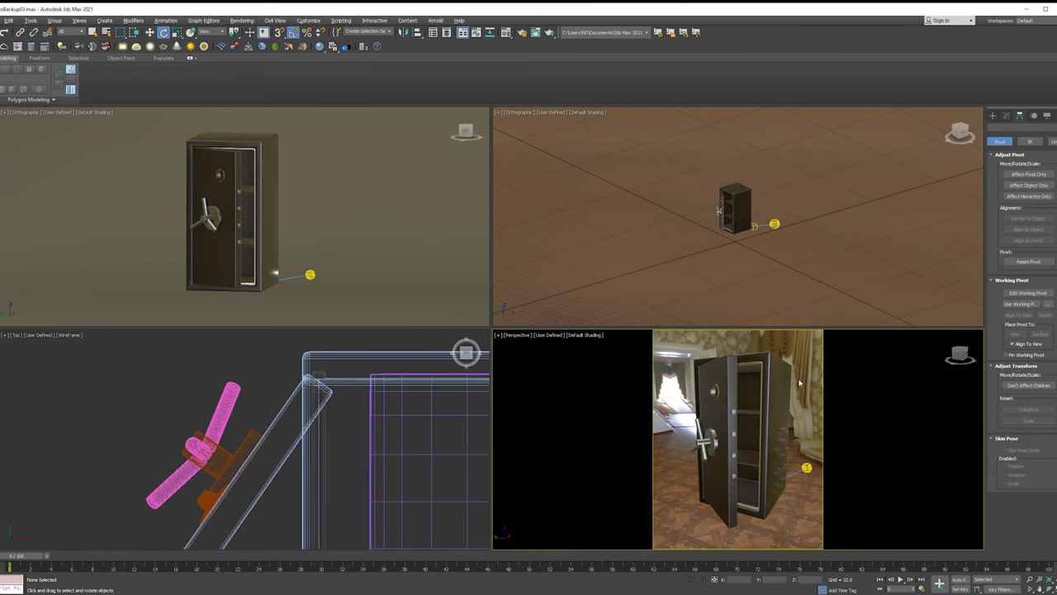
{"action": "key", "text": "alt+w"}
{"action": "left_click", "coordinate": [585, 378]}
{"action": "left_click", "coordinate": [66, 113]}
{"action": "left_click", "coordinate": [77, 124]}
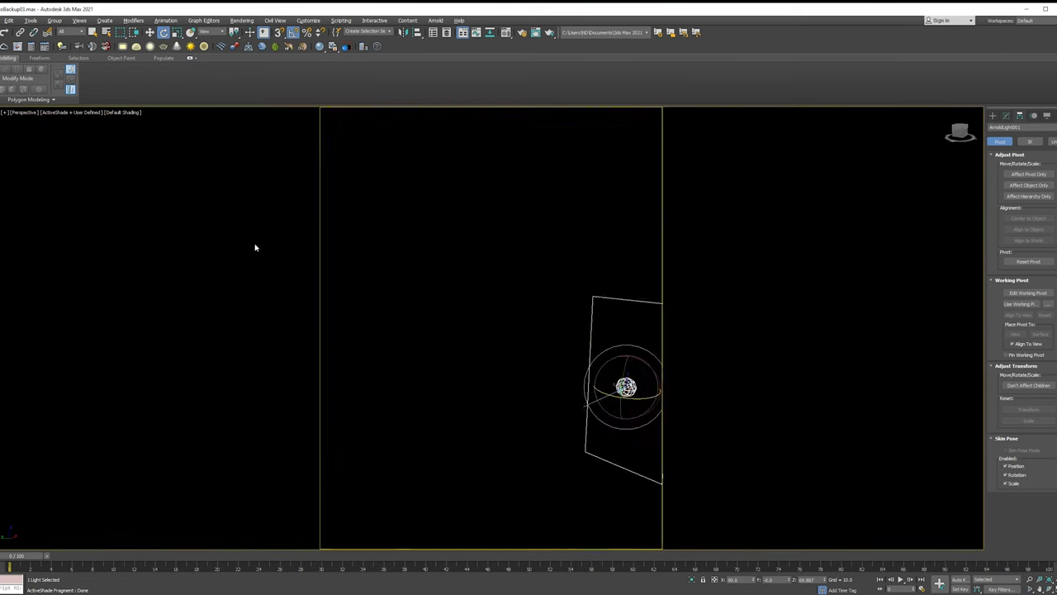
{"action": "key", "text": "w"}
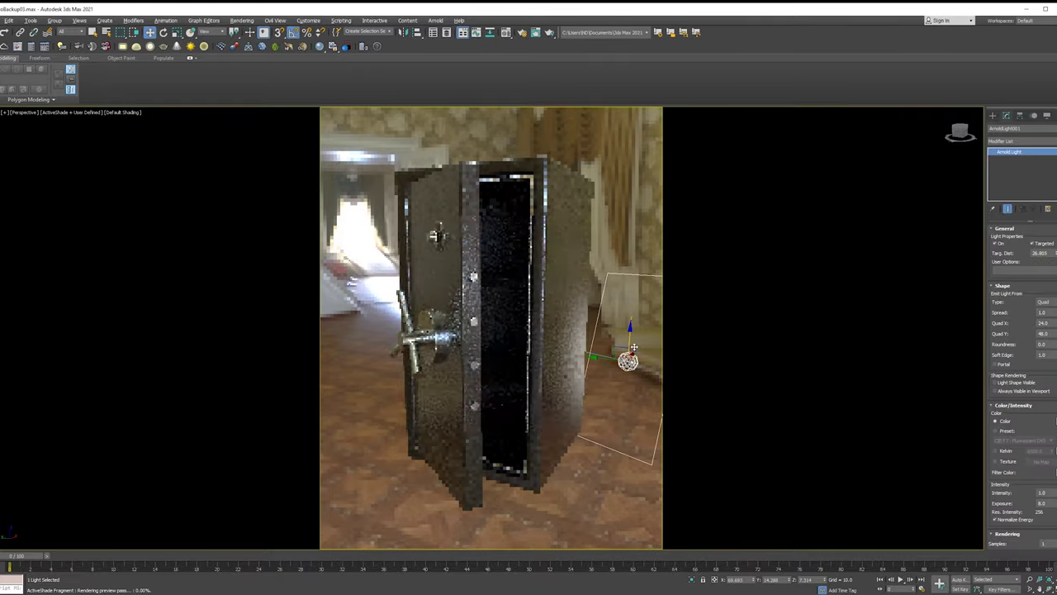
{"action": "mouse_move", "coordinate": [628, 361]}
{"action": "left_mouse_down"}
{"action": "mouse_move", "coordinate": [649, 302]}
{"action": "mouse_move", "coordinate": [654, 312]}
{"action": "left_mouse_up"}
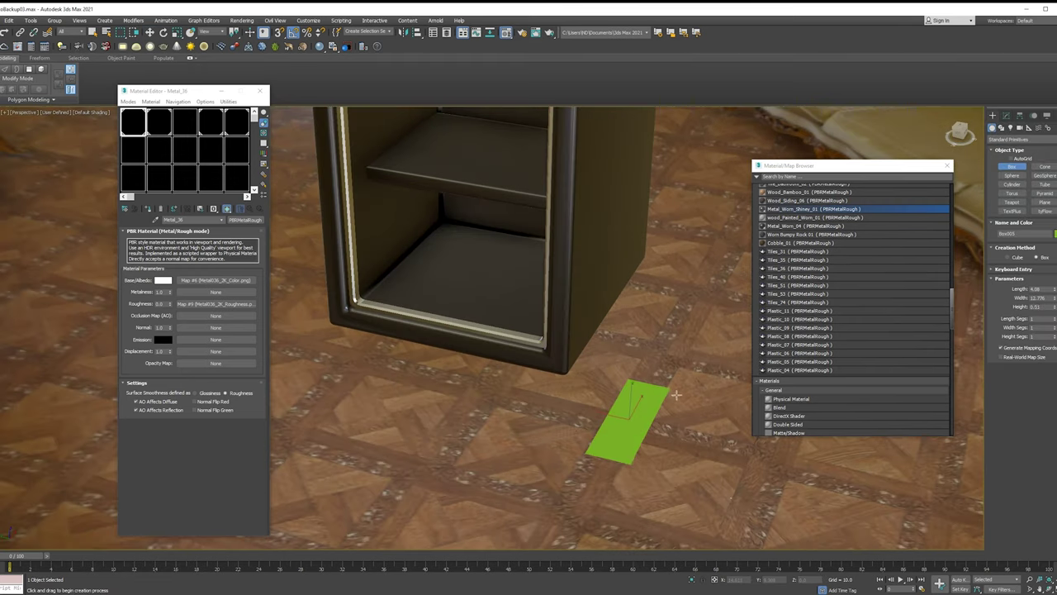
Convert the flat box to Editable Poly and chamfer its top face into a bar shape.
{"action": "left_click", "coordinate": [1006, 116]}
{"action": "right_click", "coordinate": [1021, 151]}
{"action": "scroll", "coordinate": [630, 400], "scroll_direction": "up", "scroll_amount": 3}
{"action": "key", "text": "F4"}
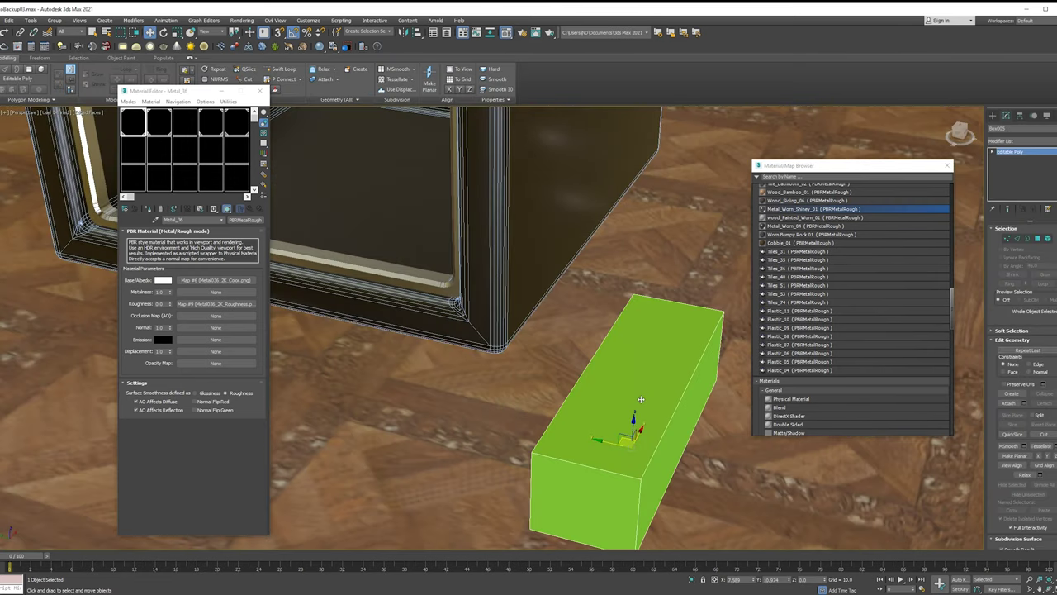
{"action": "key", "text": "4"}
{"action": "left_click", "coordinate": [668, 375]}
{"action": "middle_click_drag", "start_coordinate": [642, 366], "coordinate": [643, 352], "text": "alt"}
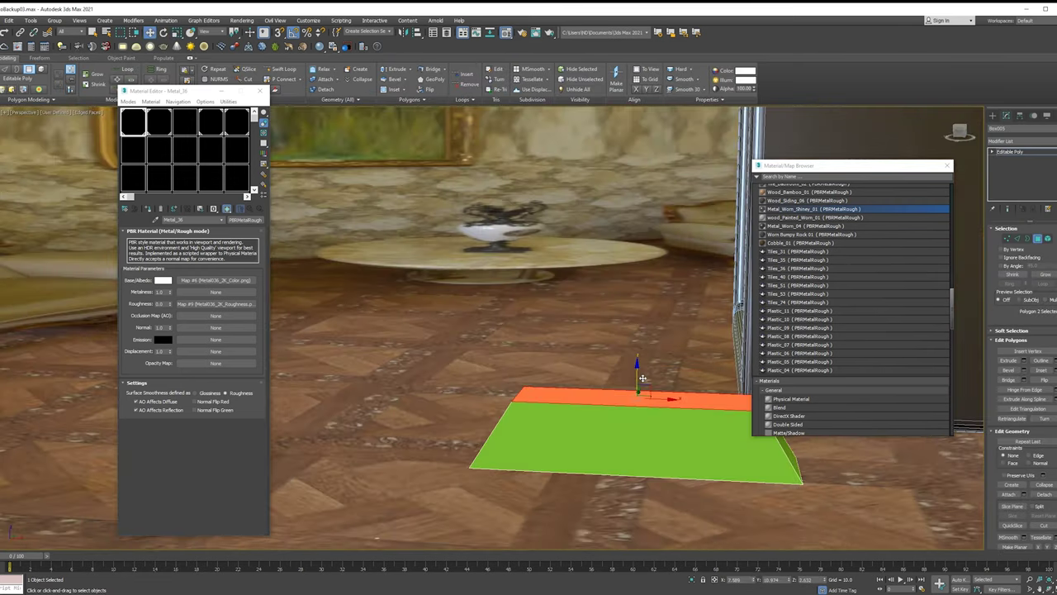
{"action": "middle_click_drag", "start_coordinate": [684, 403], "coordinate": [684, 402], "text": "alt"}
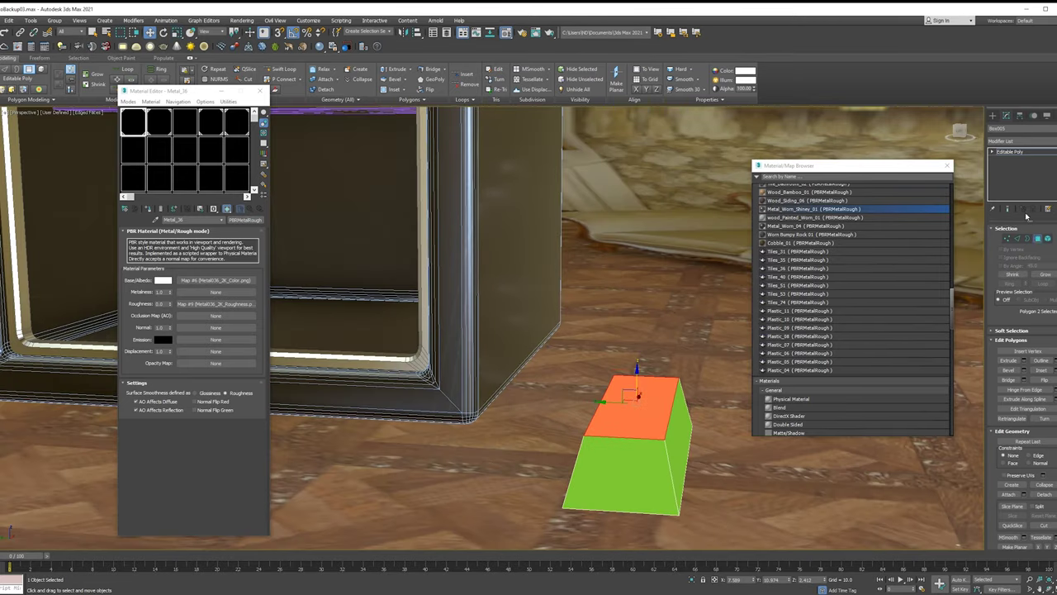
{"action": "key", "text": "c"}
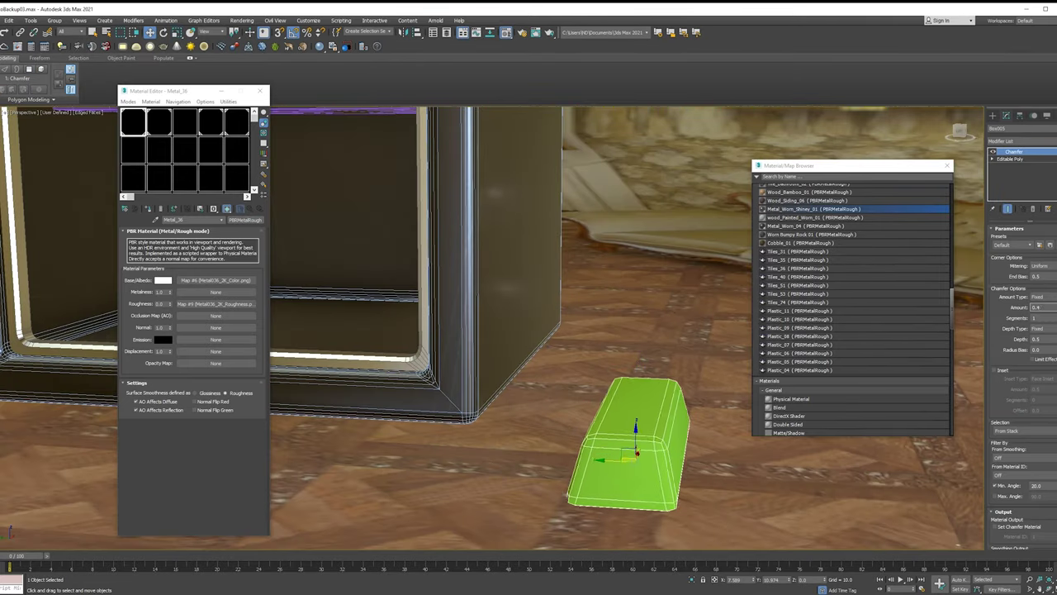
Add TurboSmooth and Weighted Normals to the bar and give it a gold physical material.
{"action": "left_click", "coordinate": [1021, 141]}
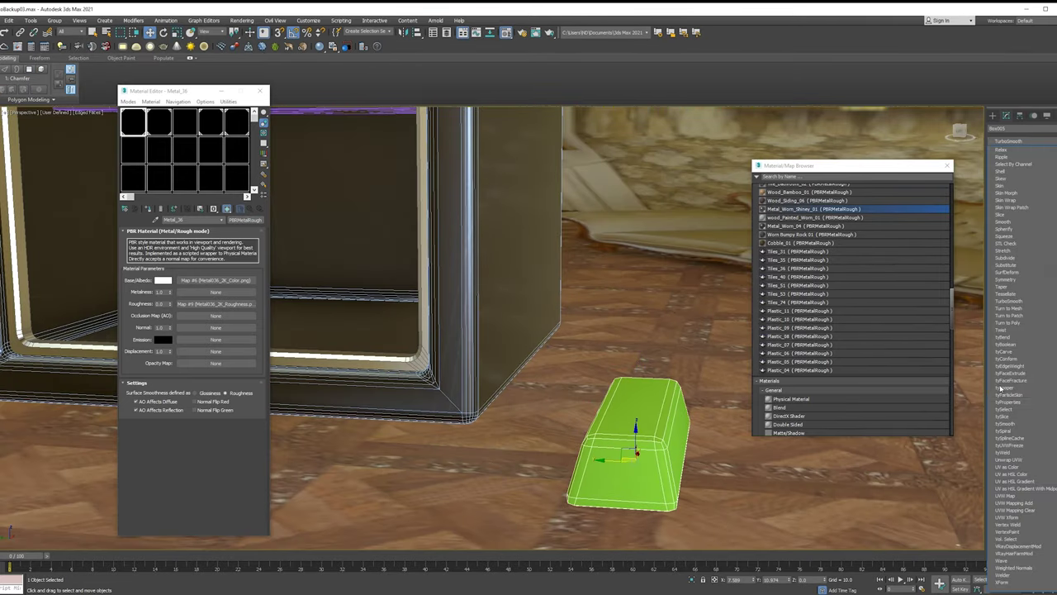
{"action": "left_click", "coordinate": [1009, 300]}
{"action": "left_click", "coordinate": [1021, 141]}
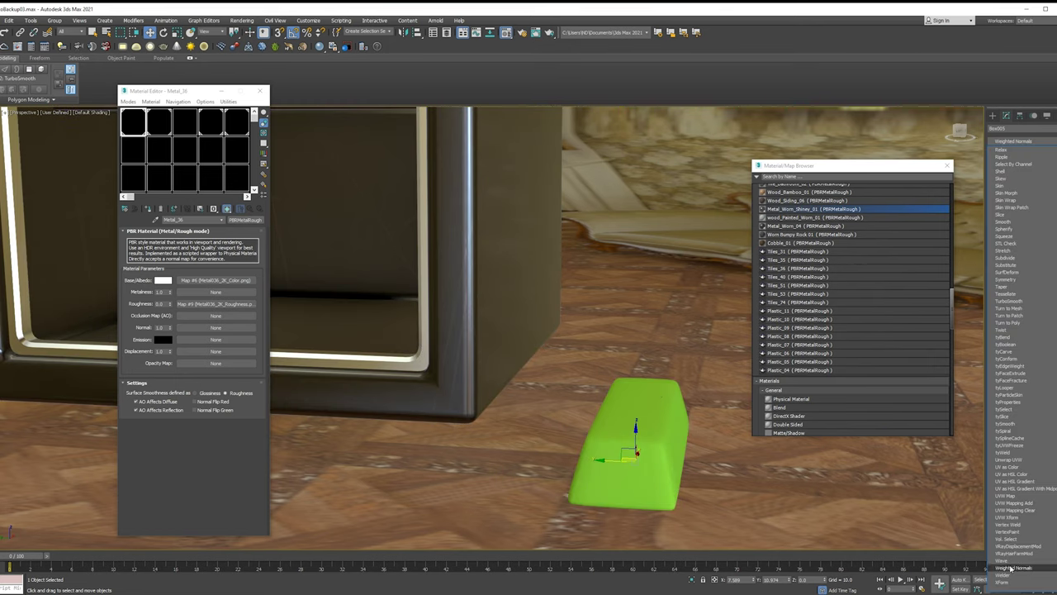
{"action": "left_click", "coordinate": [1011, 388]}
{"action": "left_click", "coordinate": [157, 242]}
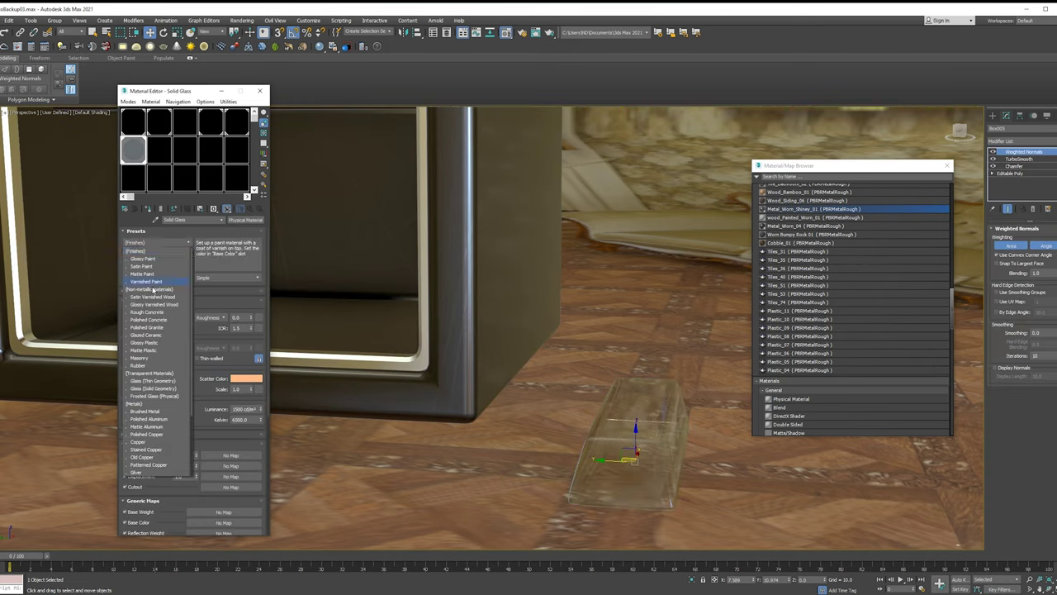
{"action": "left_click", "coordinate": [147, 457]}
Remove Weighted Normals and tweak the bar's vertices, then return to TurboSmooth.
{"action": "middle_click_drag", "start_coordinate": [633, 432], "coordinate": [599, 397], "text": "alt"}
{"action": "scroll", "coordinate": [599, 416], "scroll_direction": "up", "scroll_amount": 3}
{"action": "left_click", "coordinate": [1032, 208]}
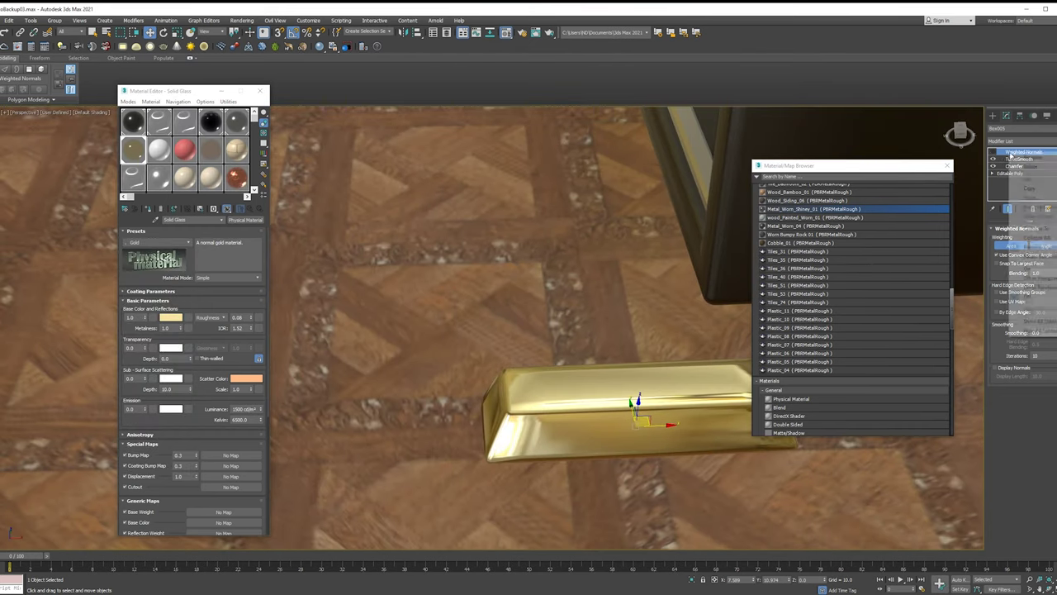
{"action": "left_click", "coordinate": [1006, 173]}
{"action": "middle_click_drag", "start_coordinate": [718, 297], "coordinate": [744, 281], "text": "alt"}
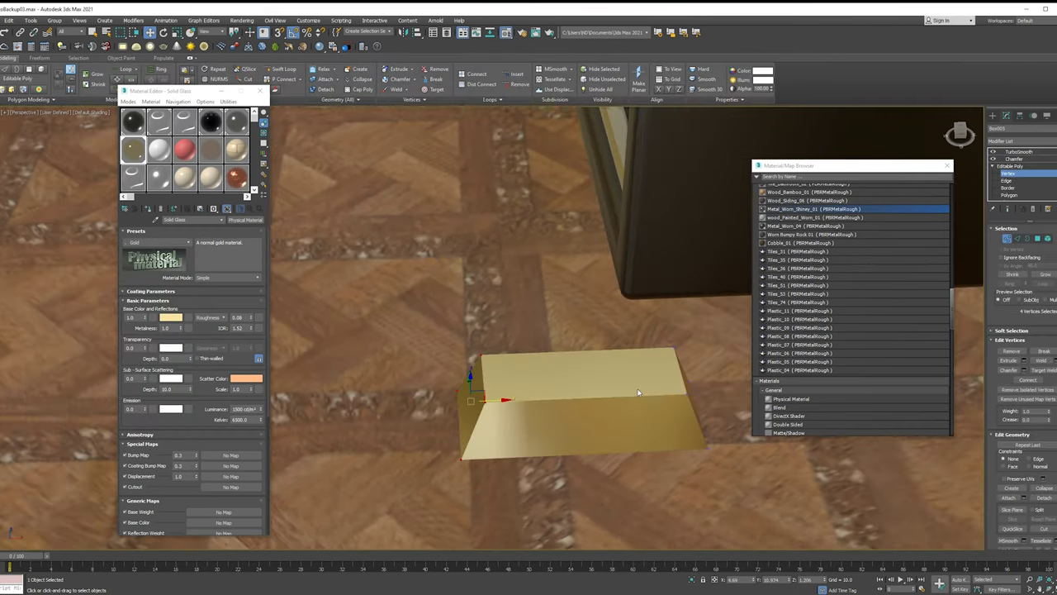
{"action": "left_click", "coordinate": [1018, 151]}
Position the gold bars side by side on the shelf inside the safe.
{"action": "scroll", "coordinate": [561, 397], "scroll_direction": "down", "scroll_amount": 3}
{"action": "middle_click_drag", "start_coordinate": [562, 397], "coordinate": [463, 298], "text": "alt"}
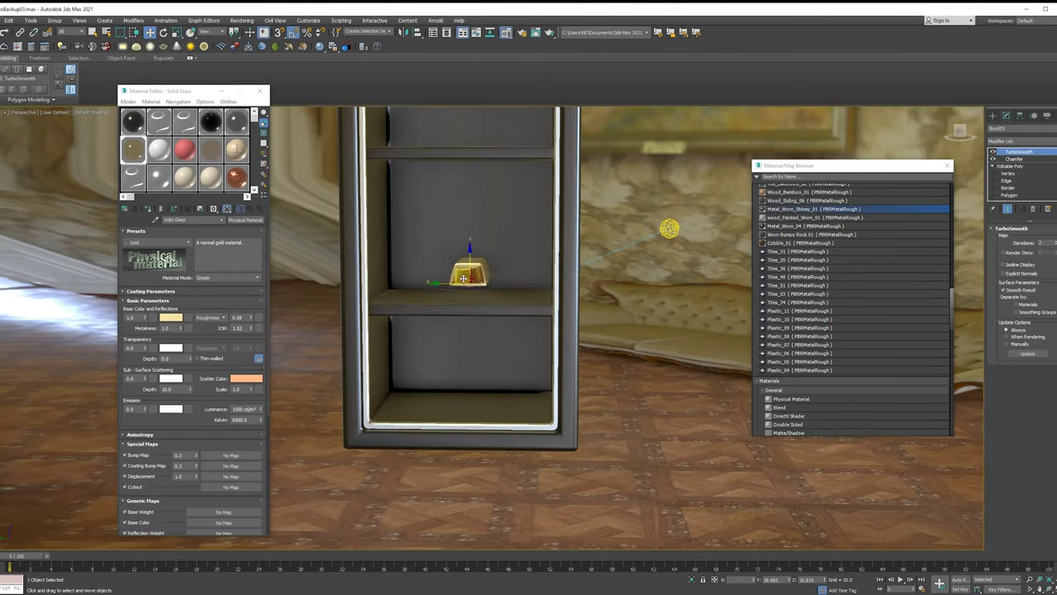
{"action": "scroll", "coordinate": [454, 309], "scroll_direction": "up", "scroll_amount": 2}
{"action": "key", "text": "z"}
{"action": "key", "text": "f"}
{"action": "key", "text": "F3"}
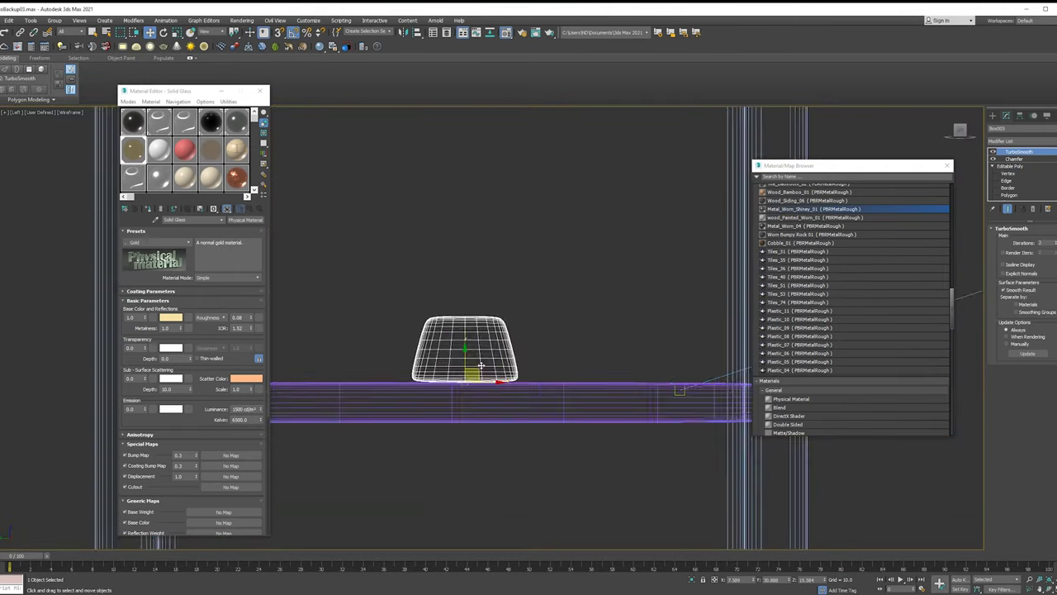
{"action": "middle_click_drag", "start_coordinate": [475, 347], "coordinate": [478, 372], "text": "alt"}
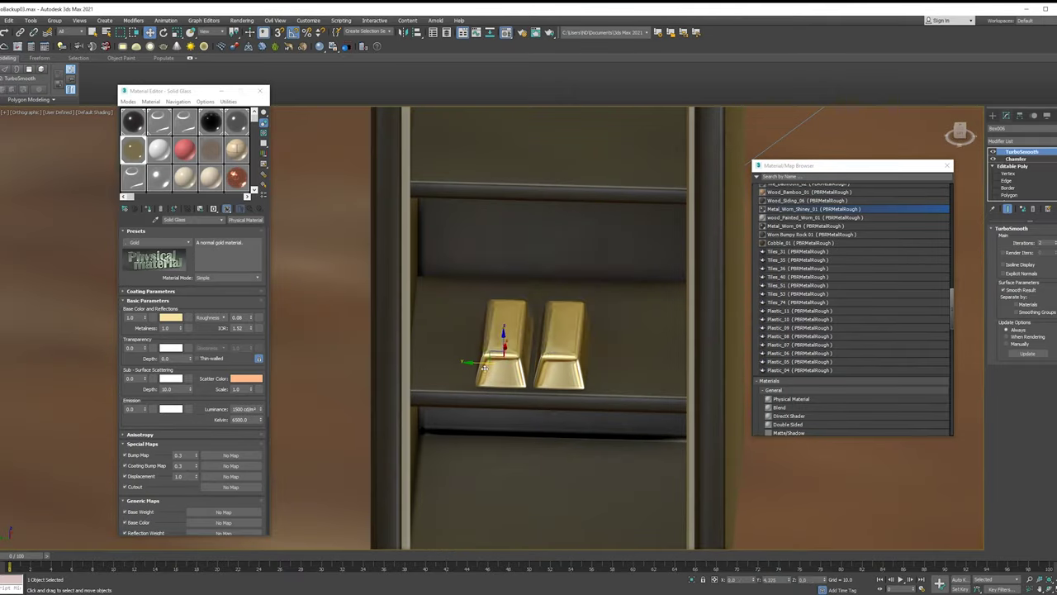
{"action": "key", "text": "w"}
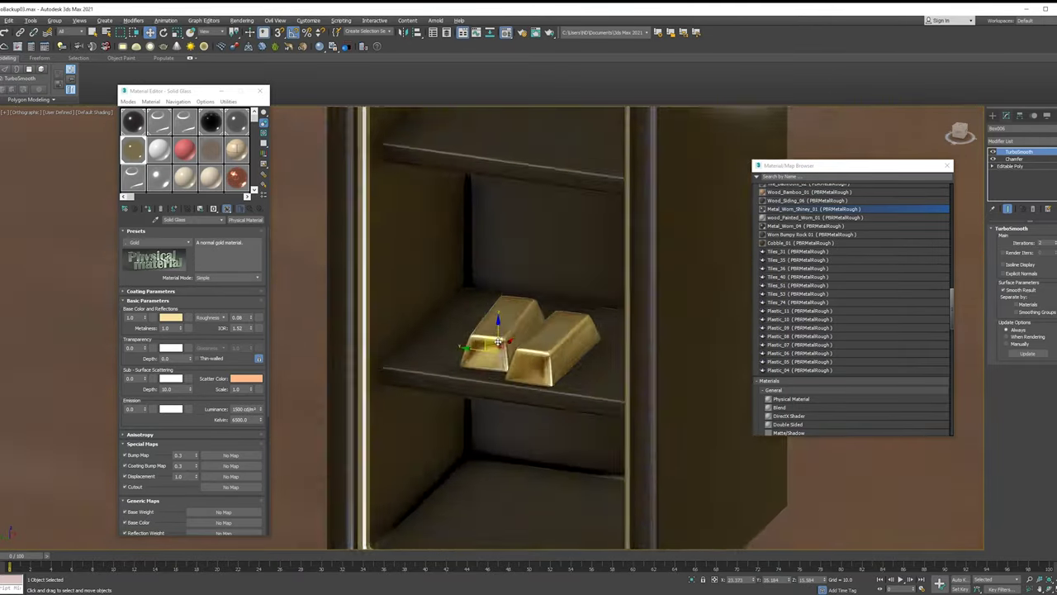
{"action": "scroll", "coordinate": [514, 372], "scroll_direction": "down", "scroll_amount": 4}
{"action": "middle_click_drag", "start_coordinate": [514, 372], "coordinate": [590, 289], "text": "alt"}
{"action": "scroll", "coordinate": [590, 289], "scroll_direction": "up", "scroll_amount": 2}
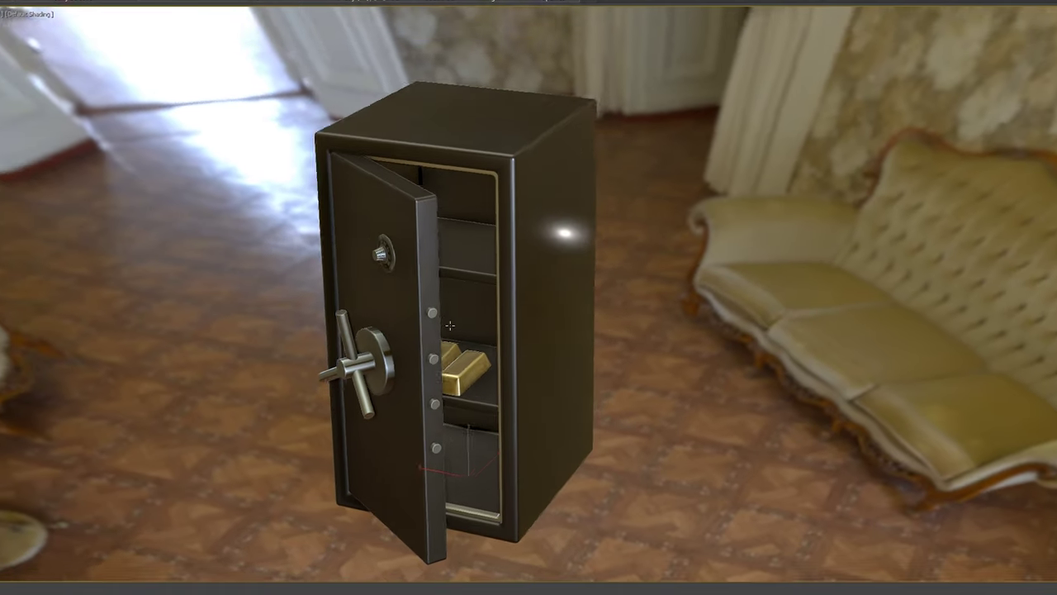
Orbit and zoom around the ActiveShade render to inspect the safe's sides, hinges and top.
{"action": "mouse_move", "coordinate": [451, 328]}
{"action": "middle_mouse_down", "text": "alt"}
{"action": "mouse_move", "coordinate": [416, 308]}
{"action": "mouse_move", "coordinate": [348, 298]}
{"action": "mouse_move", "coordinate": [207, 302]}
{"action": "mouse_move", "coordinate": [333, 251]}
{"action": "middle_mouse_up", "text": "alt"}
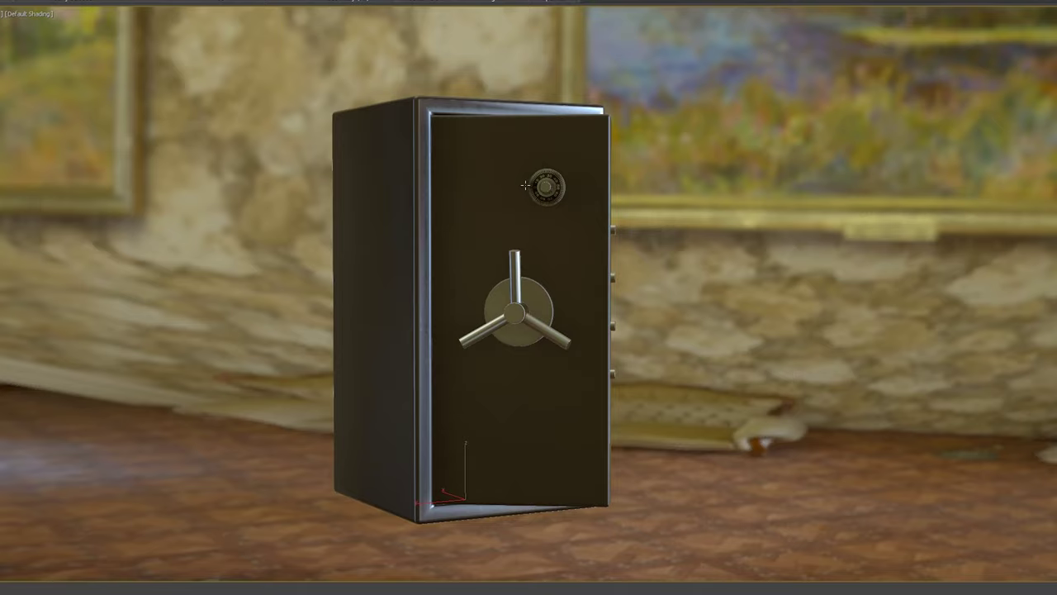
{"action": "scroll", "coordinate": [525, 185], "scroll_direction": "up", "scroll_amount": 3}
{"action": "mouse_move", "coordinate": [550, 249]}
{"action": "middle_mouse_down", "text": "alt"}
{"action": "mouse_move", "coordinate": [564, 229]}
{"action": "mouse_move", "coordinate": [529, 209]}
{"action": "mouse_move", "coordinate": [512, 218]}
{"action": "mouse_move", "coordinate": [425, 188]}
{"action": "mouse_move", "coordinate": [435, 222]}
{"action": "mouse_move", "coordinate": [491, 245]}
{"action": "mouse_move", "coordinate": [349, 237]}
{"action": "mouse_move", "coordinate": [437, 300]}
{"action": "mouse_move", "coordinate": [465, 366]}
{"action": "mouse_move", "coordinate": [509, 313]}
{"action": "mouse_move", "coordinate": [482, 281]}
{"action": "mouse_move", "coordinate": [489, 345]}
{"action": "mouse_move", "coordinate": [500, 324]}
{"action": "mouse_move", "coordinate": [479, 306]}
{"action": "mouse_move", "coordinate": [420, 301]}
{"action": "mouse_move", "coordinate": [404, 328]}
{"action": "mouse_move", "coordinate": [484, 330]}
{"action": "mouse_move", "coordinate": [510, 342]}
{"action": "mouse_move", "coordinate": [509, 321]}
{"action": "mouse_move", "coordinate": [518, 363]}
{"action": "middle_mouse_up", "text": "alt"}
{"action": "scroll", "coordinate": [508, 313], "scroll_direction": "up", "scroll_amount": 3}
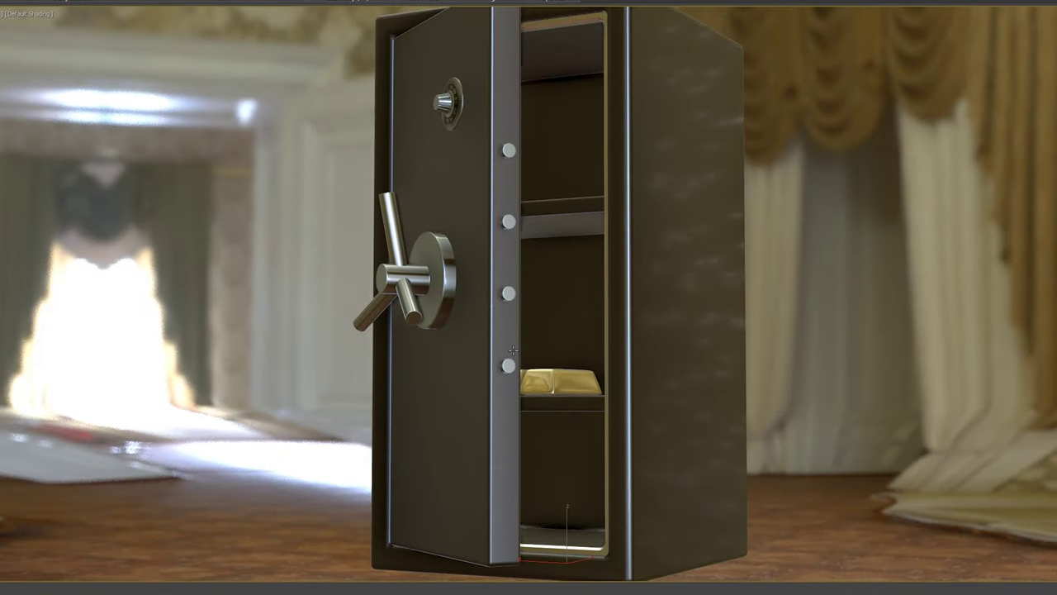
{"action": "mouse_move", "coordinate": [540, 339]}
{"action": "middle_mouse_down", "text": "alt"}
{"action": "mouse_move", "coordinate": [598, 378]}
{"action": "mouse_move", "coordinate": [539, 366]}
{"action": "middle_mouse_up", "text": "alt"}
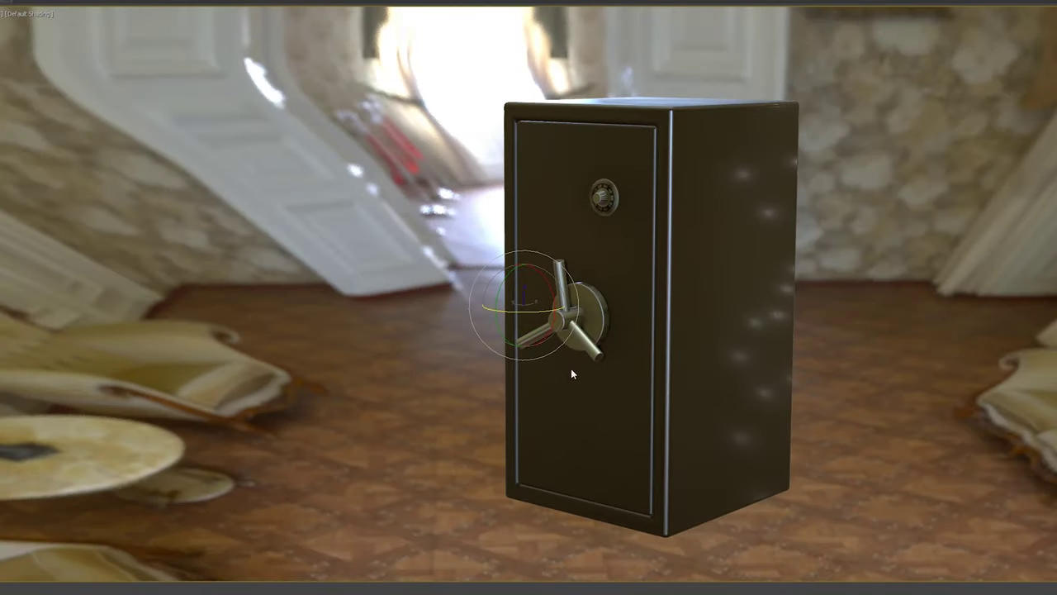
{"action": "right_click", "coordinate": [570, 367]}
Hide the door to view the shelves, unhide it, and swing it open about 85° on Z.
{"action": "left_click", "coordinate": [582, 330]}
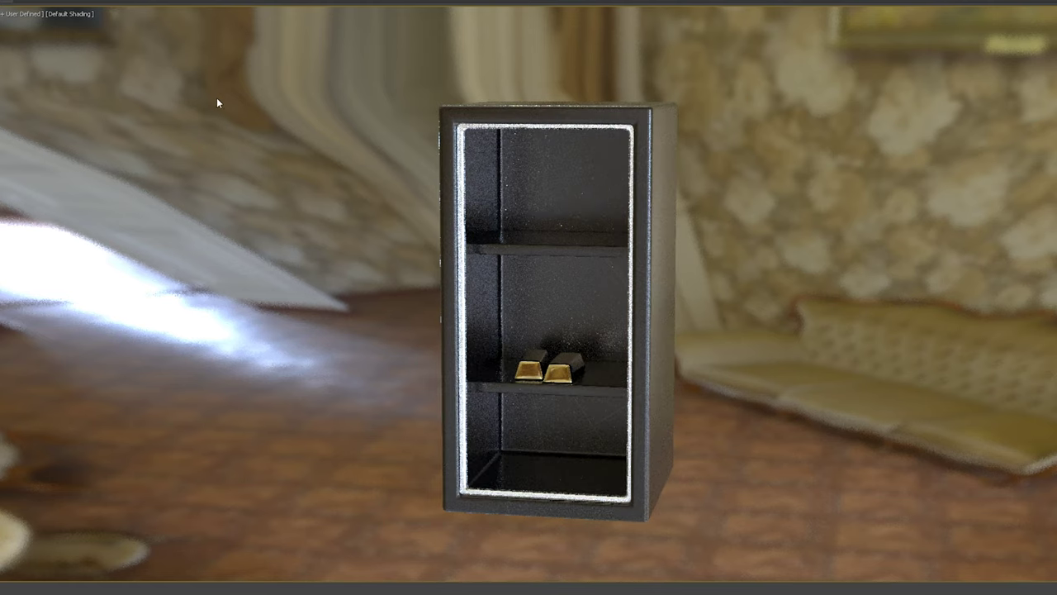
{"action": "right_click", "coordinate": [332, 135]}
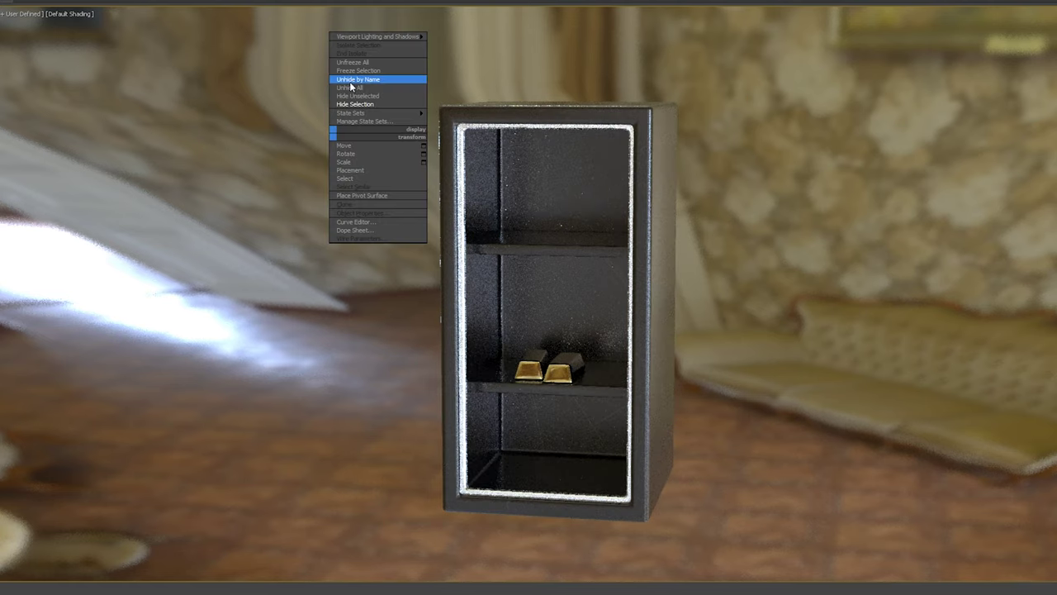
{"action": "left_click", "coordinate": [349, 85]}
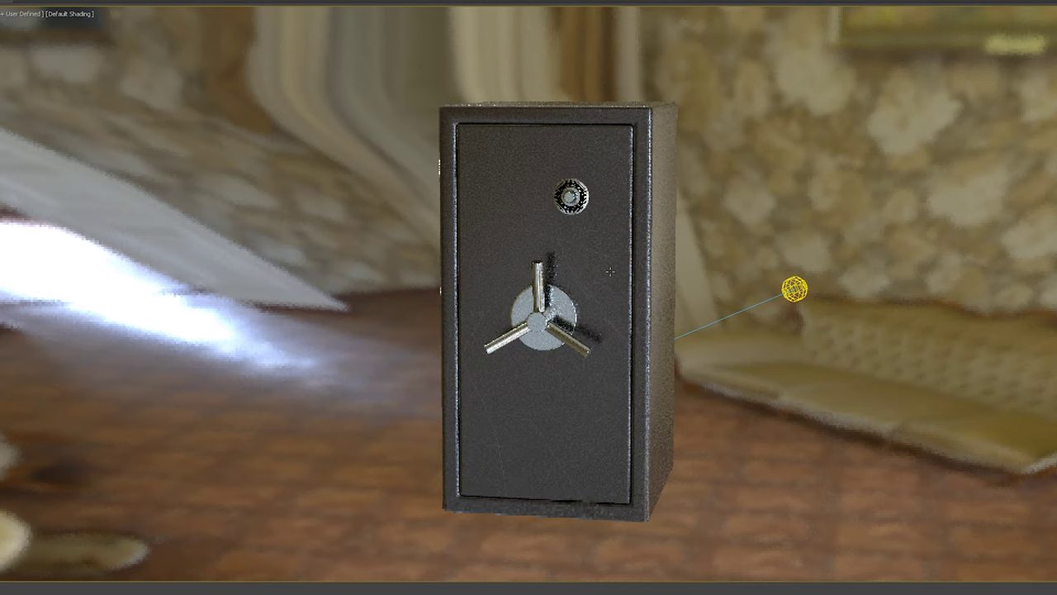
{"action": "left_click", "coordinate": [638, 265]}
{"action": "mouse_move", "coordinate": [470, 319]}
{"action": "left_mouse_down"}
{"action": "mouse_move", "coordinate": [431, 329]}
{"action": "mouse_move", "coordinate": [507, 284]}
{"action": "left_mouse_up"}
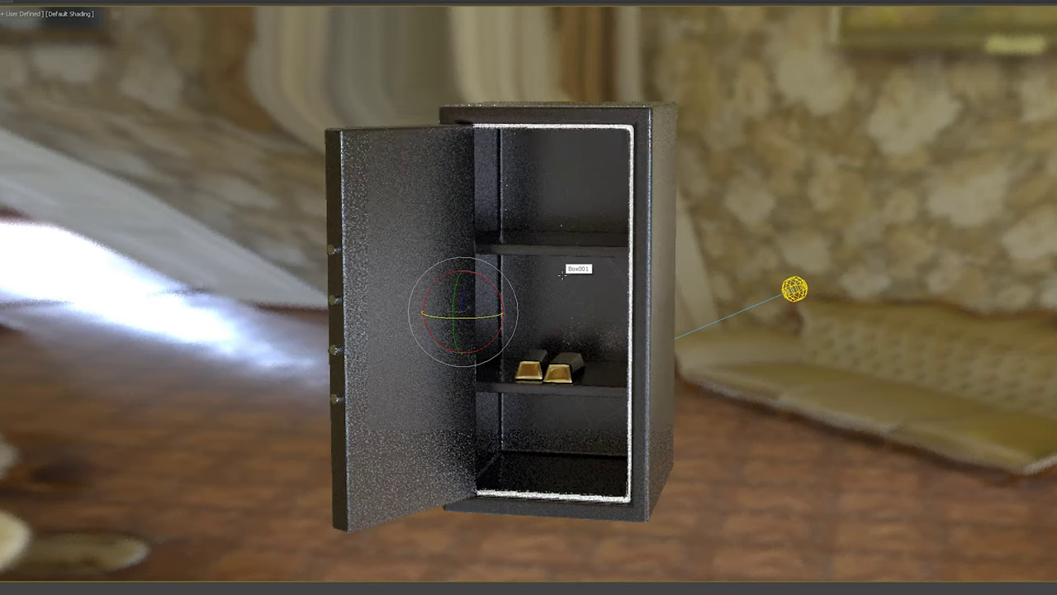
Undo the door rotation to close it, face the safe squarely, and restore four viewports.
{"action": "key", "text": "ctrl+z"}
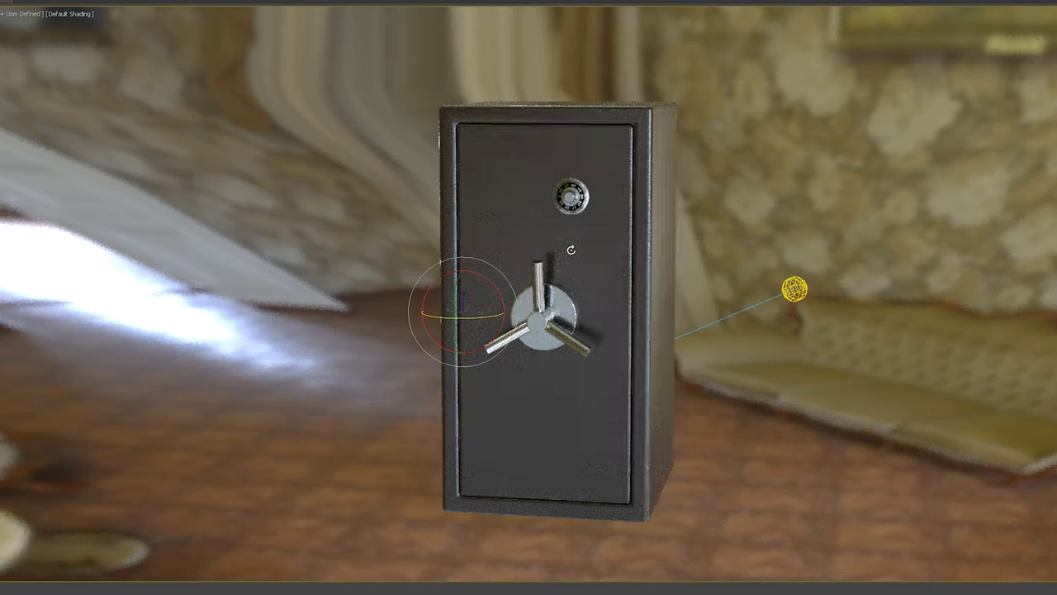
{"action": "scroll", "coordinate": [427, 229], "scroll_direction": "up", "scroll_amount": 4}
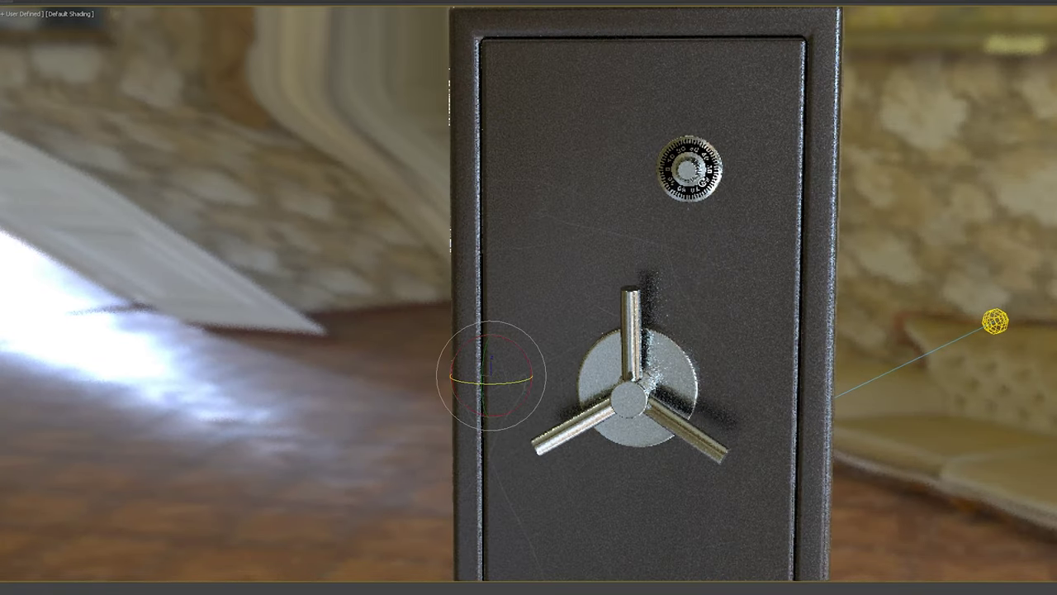
{"action": "scroll", "coordinate": [702, 173], "scroll_direction": "up", "scroll_amount": 2}
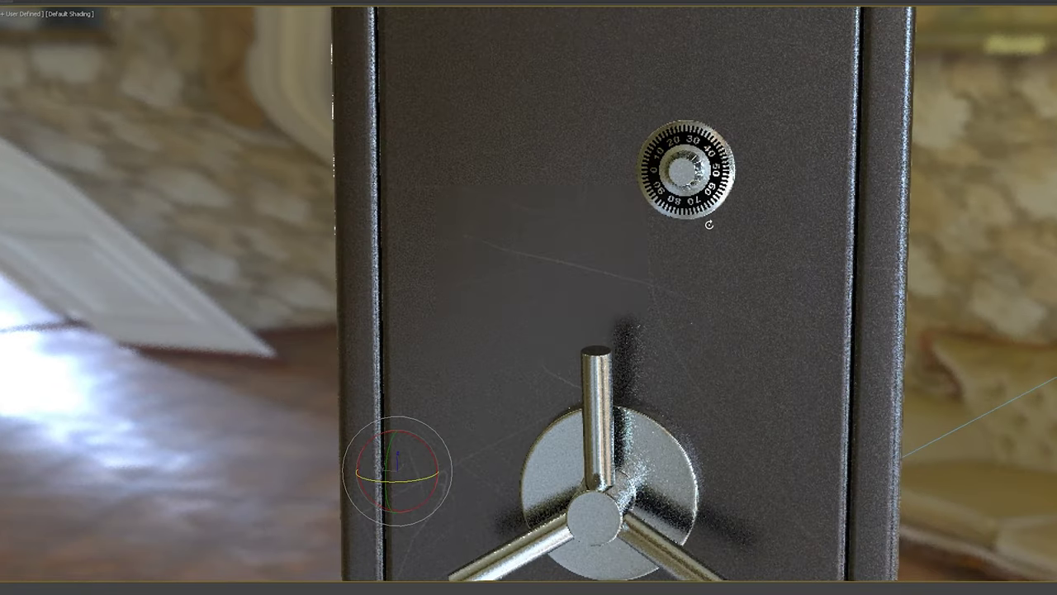
{"action": "scroll", "coordinate": [698, 278], "scroll_direction": "down", "scroll_amount": 2}
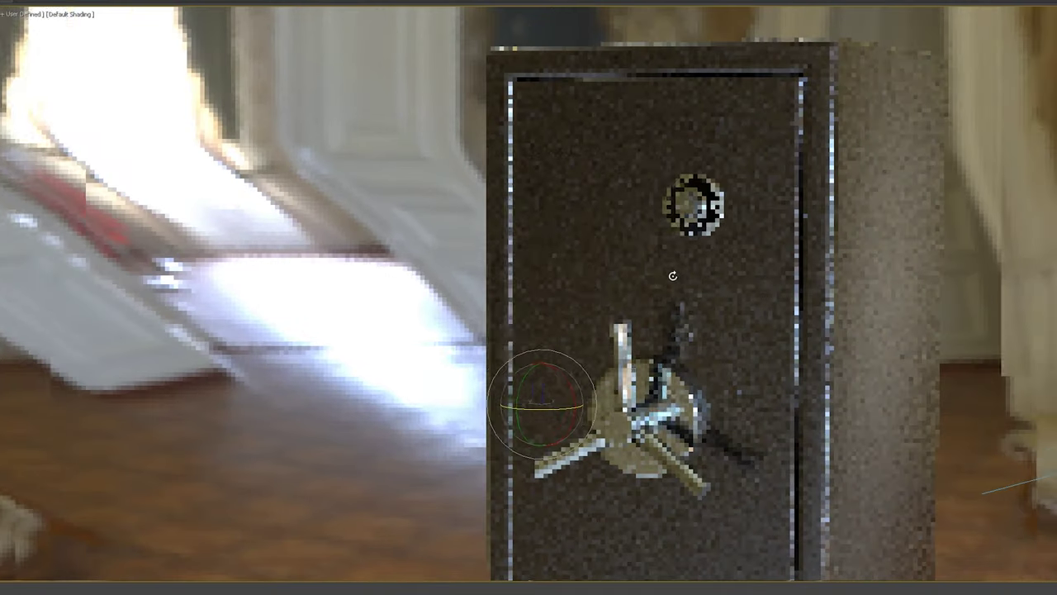
{"action": "middle_click_drag", "start_coordinate": [673, 275], "coordinate": [670, 255], "text": "alt"}
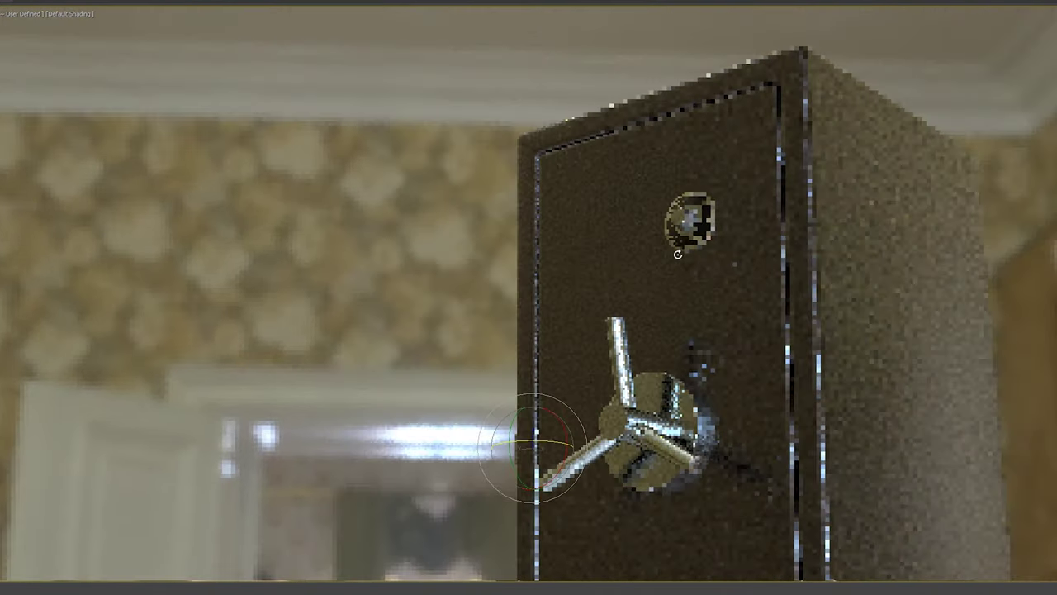
{"action": "middle_click_drag", "start_coordinate": [670, 255], "coordinate": [324, 175], "text": "alt"}
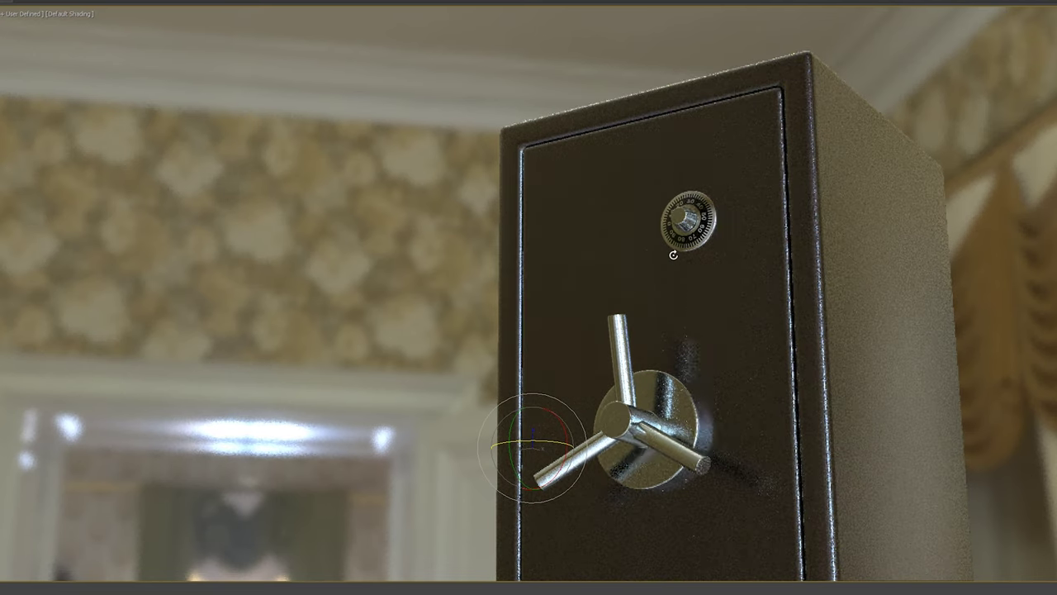
{"action": "key", "text": "alt+w"}
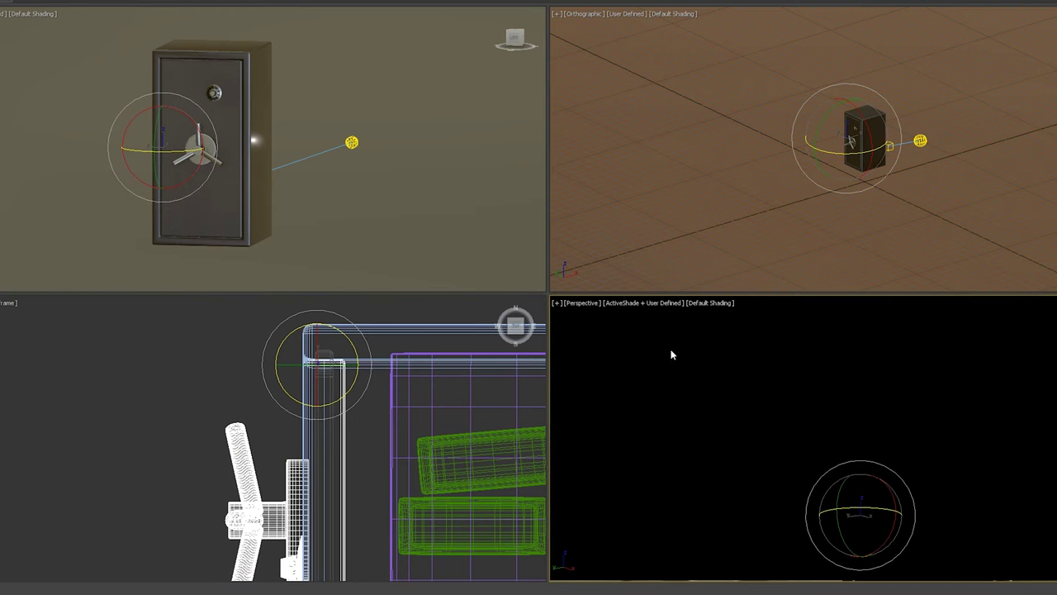
Maximize the Perspective view, frame the closed safe with the floor visible, and render it.
{"action": "key", "text": "alt+w"}
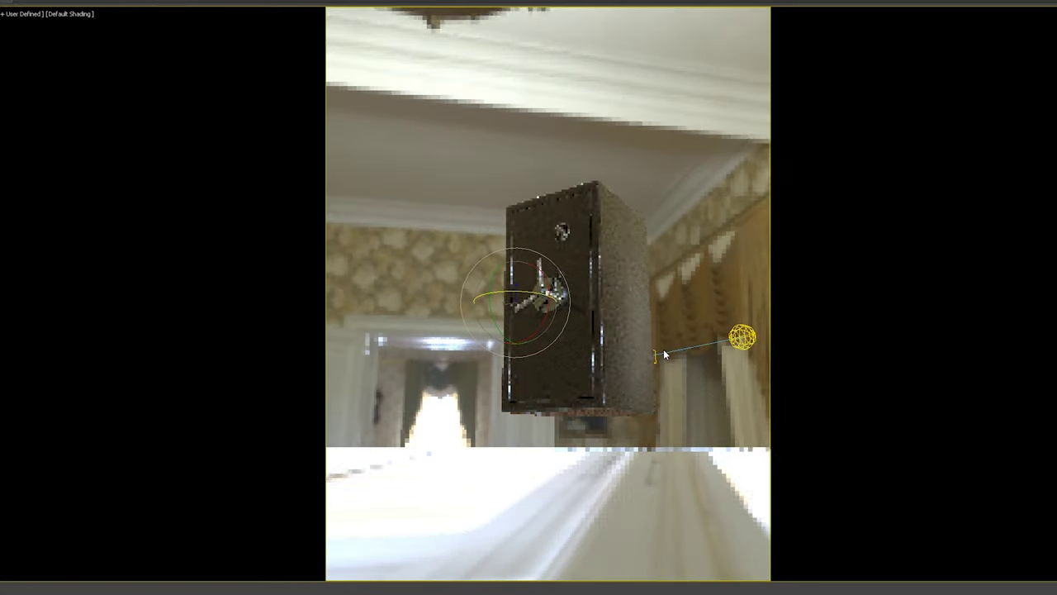
{"action": "middle_click_drag", "start_coordinate": [616, 330], "coordinate": [595, 319]}
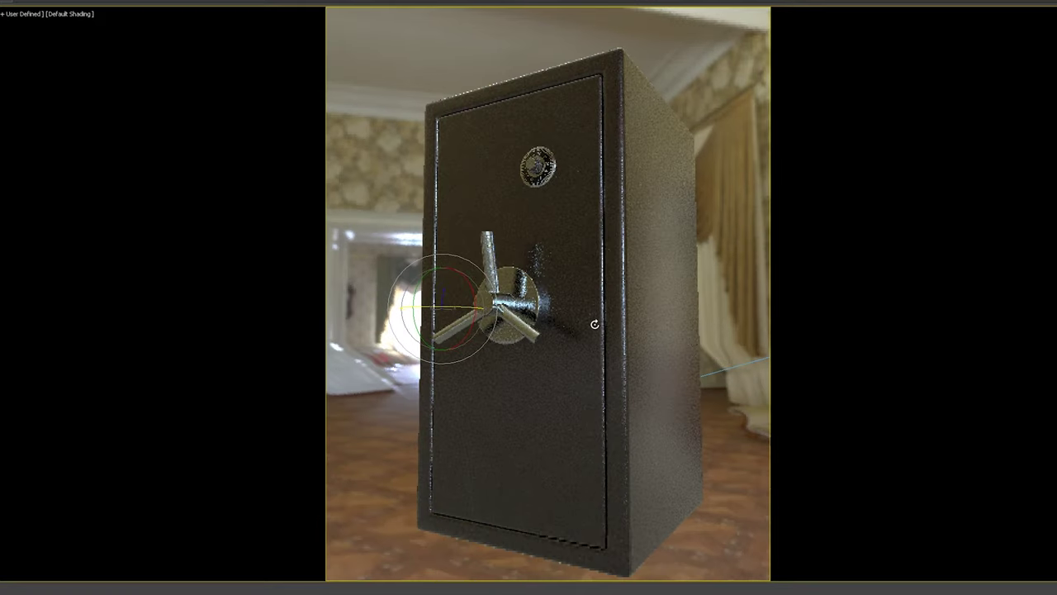
{"action": "middle_click_drag", "start_coordinate": [595, 319], "coordinate": [599, 302], "text": "alt"}
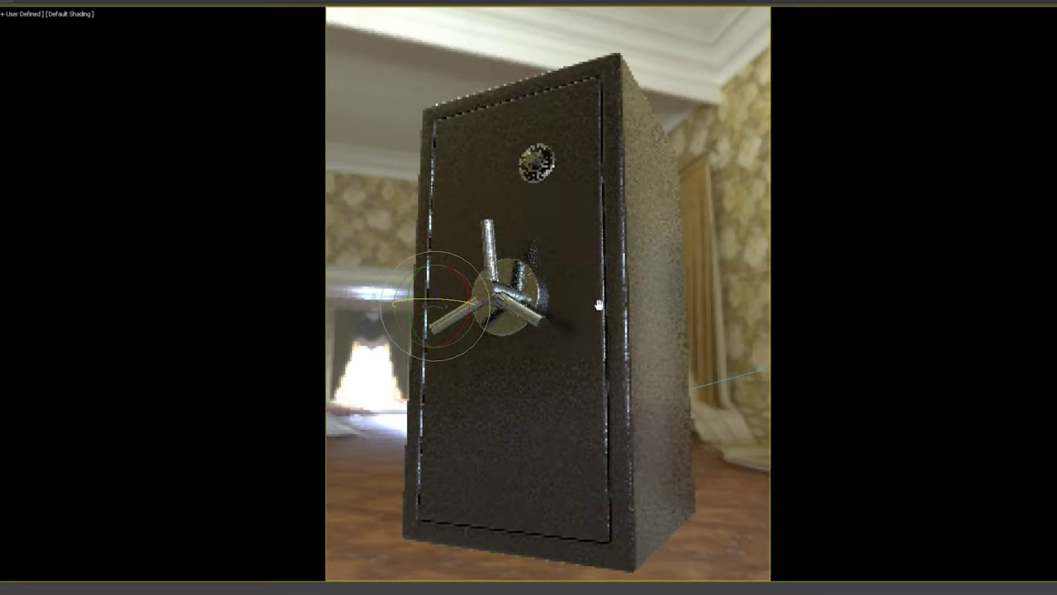
{"action": "key", "text": "shift+q"}
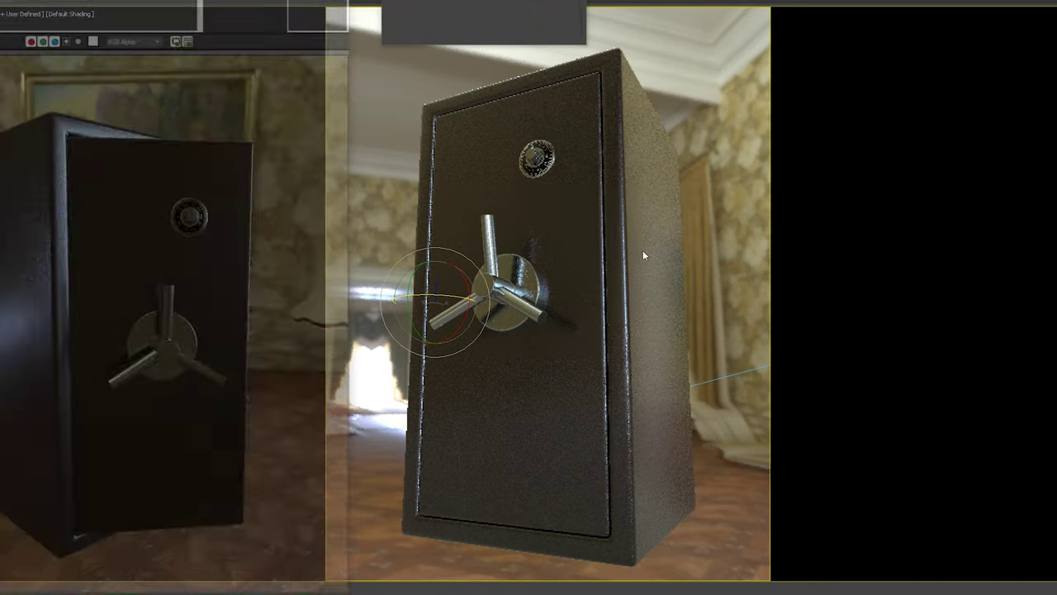